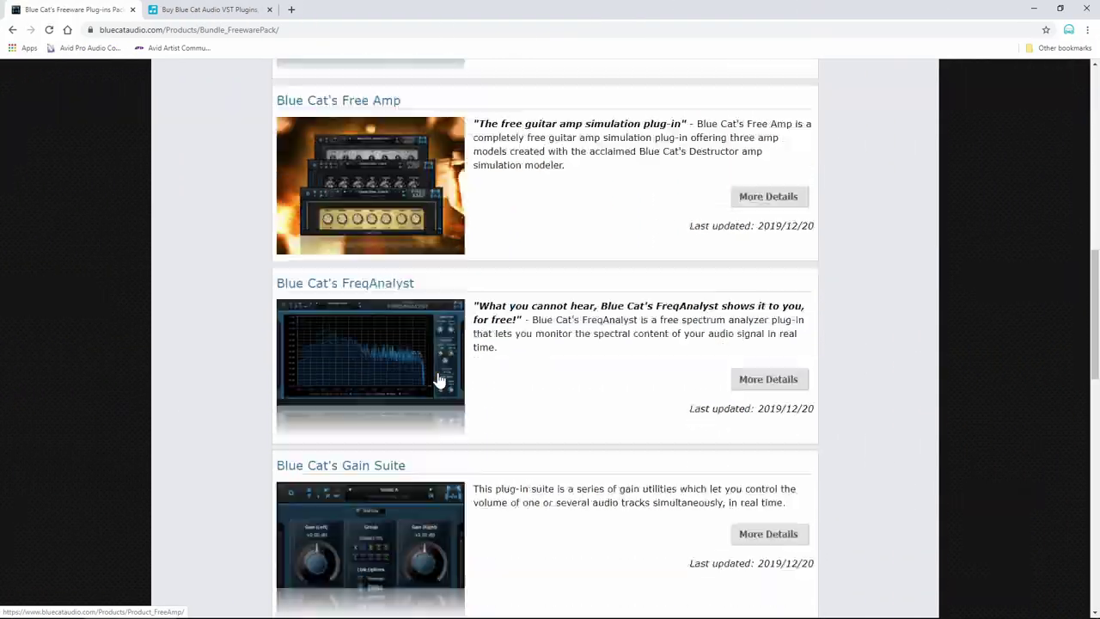
Switch from the browser to Pro Tools and open both Triple EQ inserts on the EQ track side by side
scroll(439, 380, "down", 5)
scroll(438, 380, "up", 15)
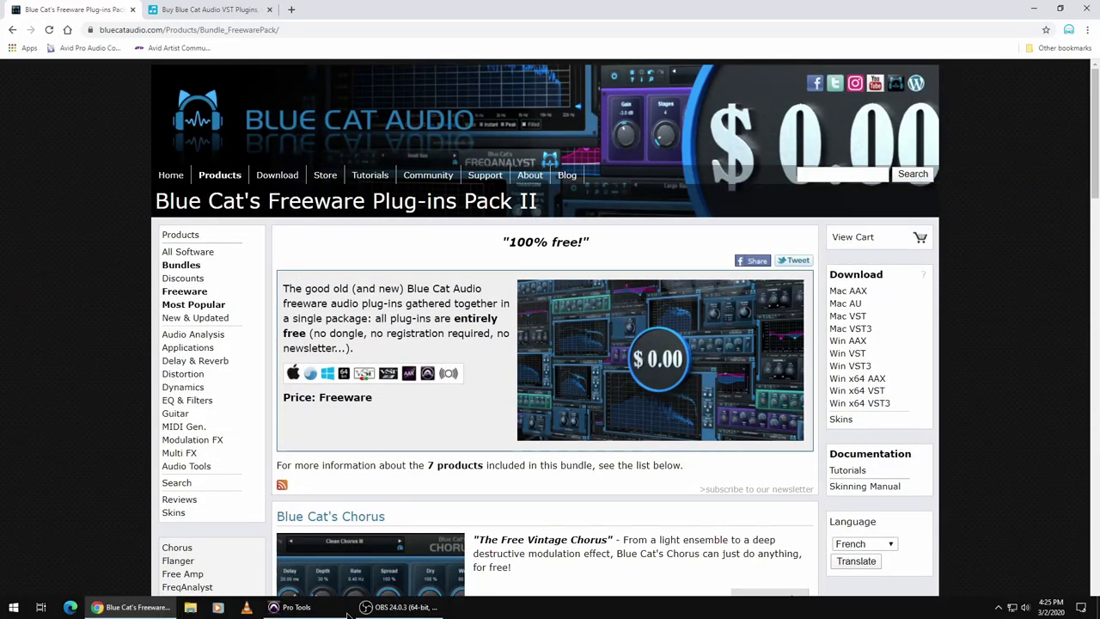
left_click(307, 607)
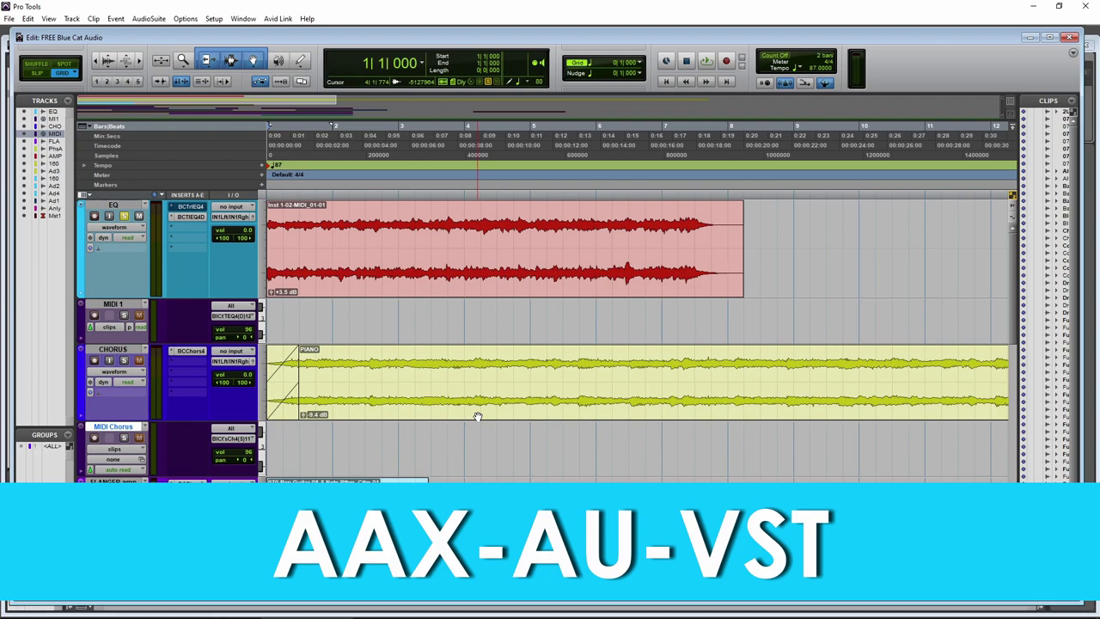
left_click(191, 213)
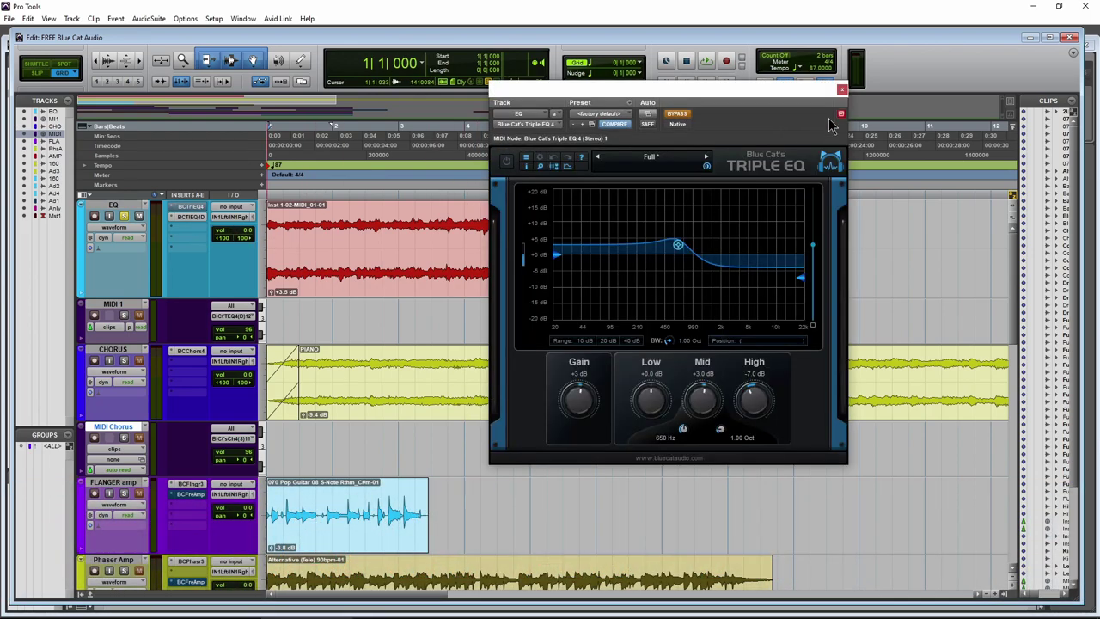
left_click(201, 216)
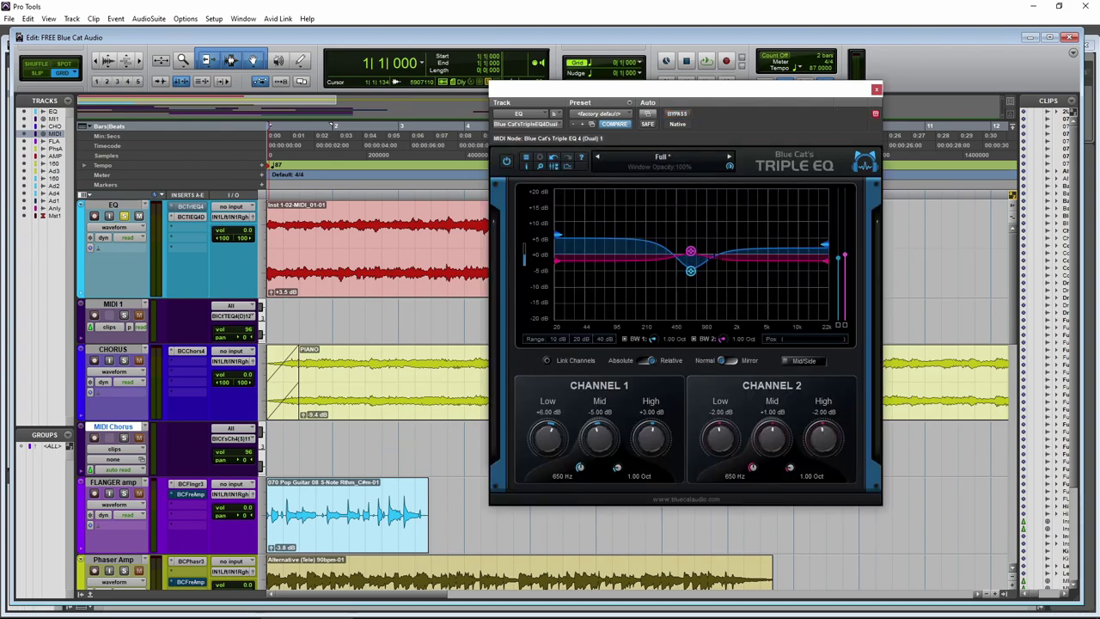
left_click_drag(715, 86, 854, 82)
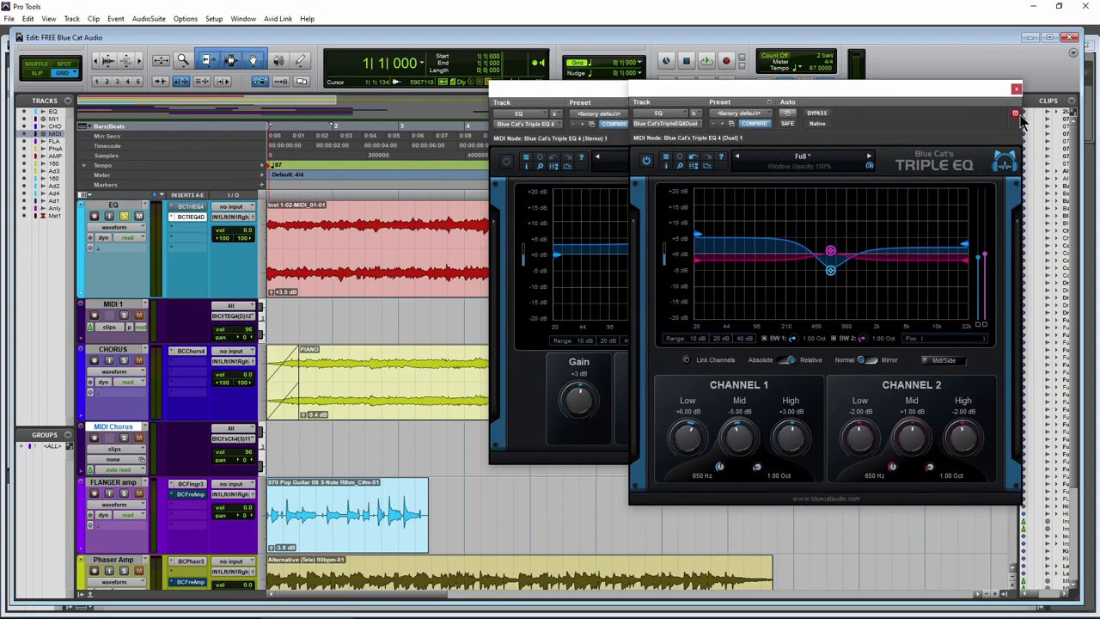
left_click_drag(585, 102, 303, 106)
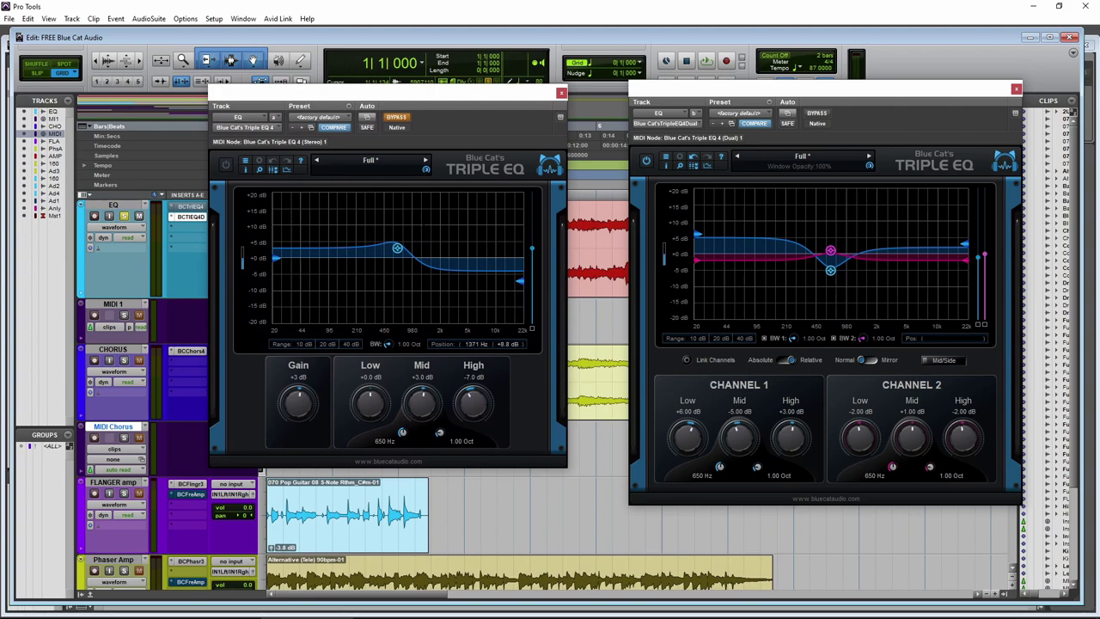
Set the stereo Triple EQ's Gain to +6 dB and its Low, Mid and High bands to -2 dB each
left_click_drag(300, 412, 300, 402)
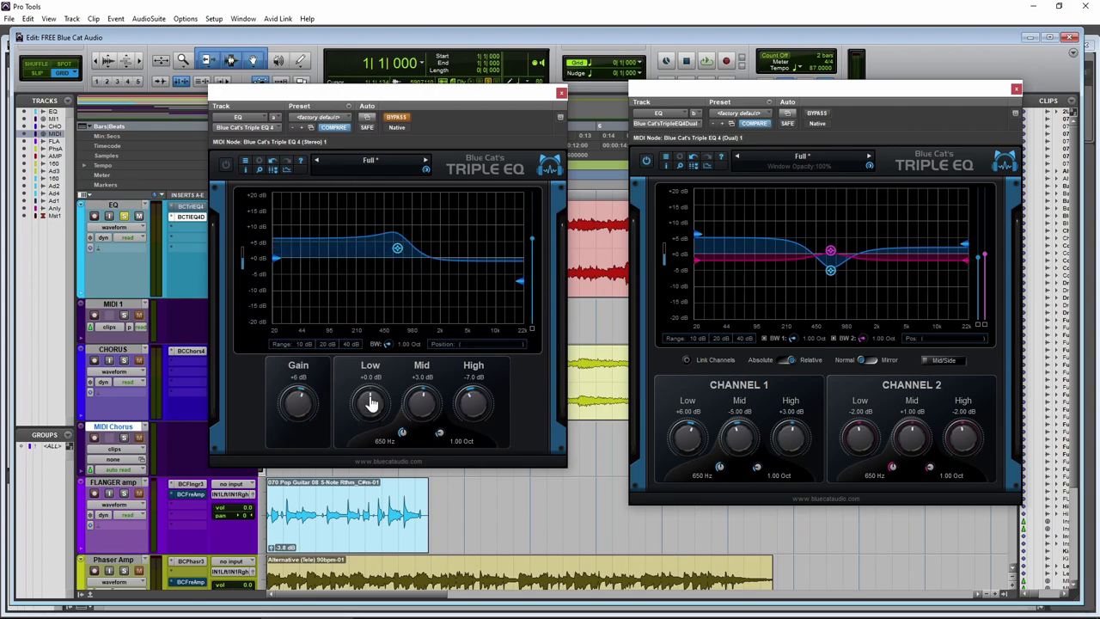
left_click_drag(368, 400, 423, 420)
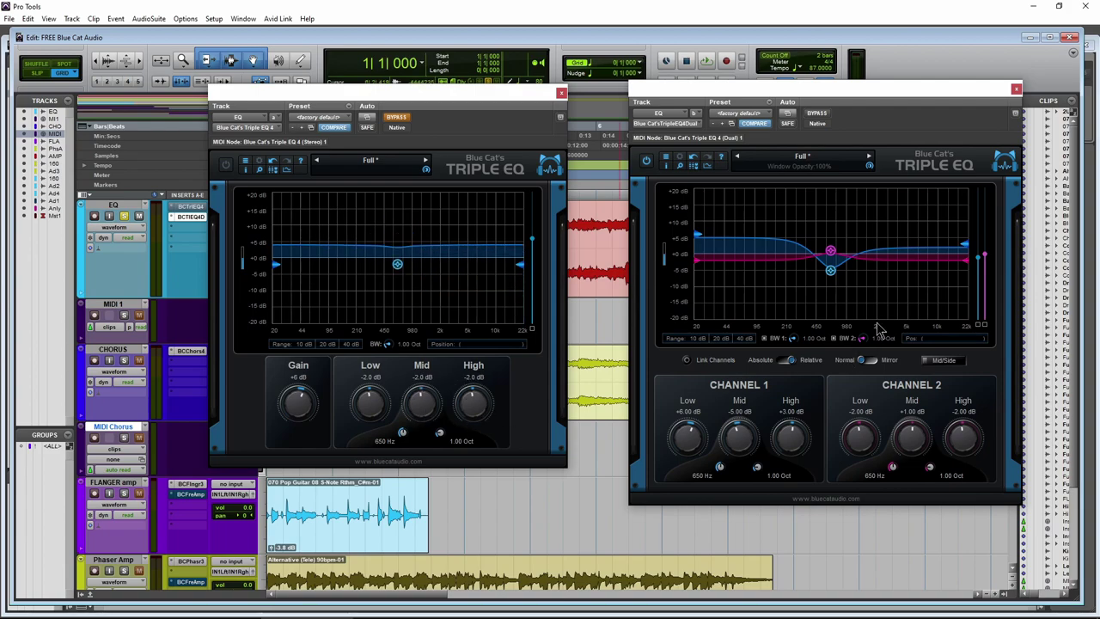
left_click_drag(838, 102, 824, 98)
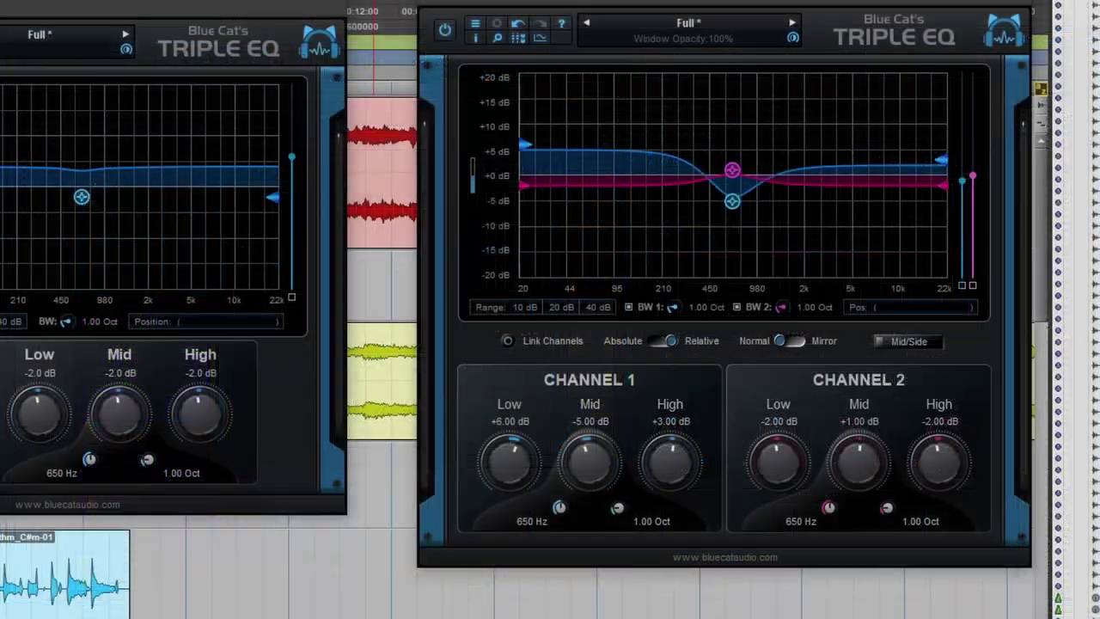
left_click_drag(188, 0, 207, 30)
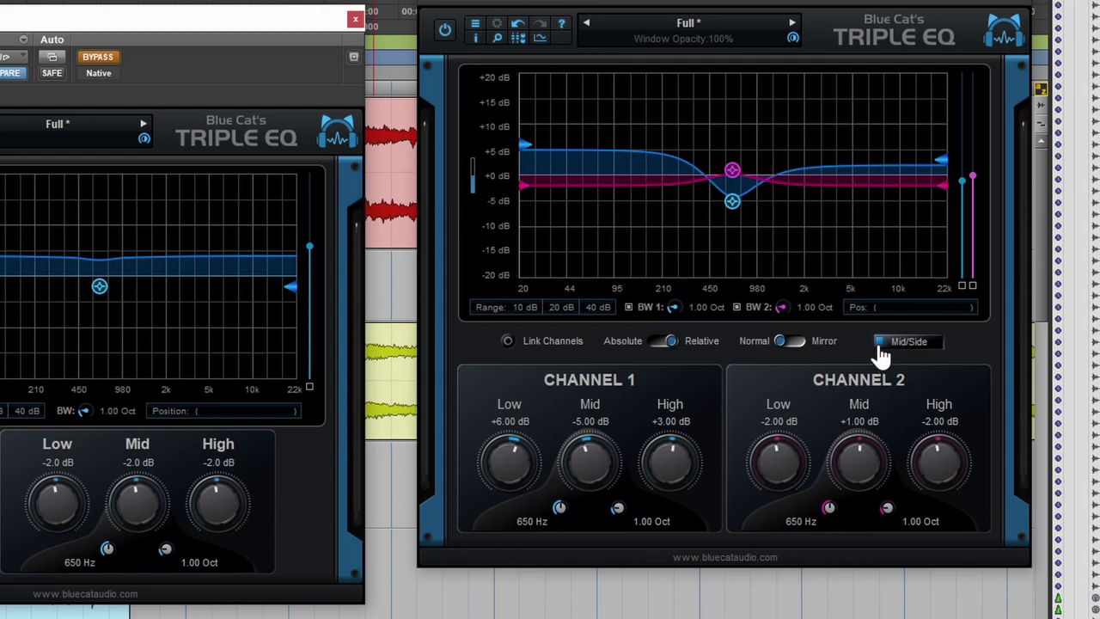
left_click_drag(627, 0, 619, 0)
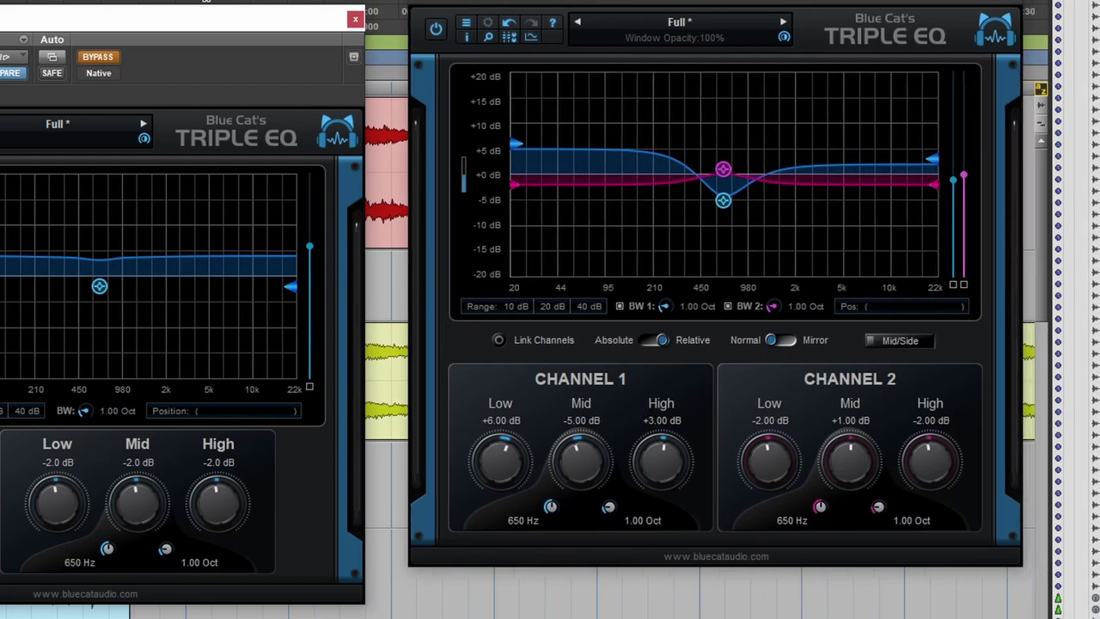
left_click_drag(159, 38, 155, 39)
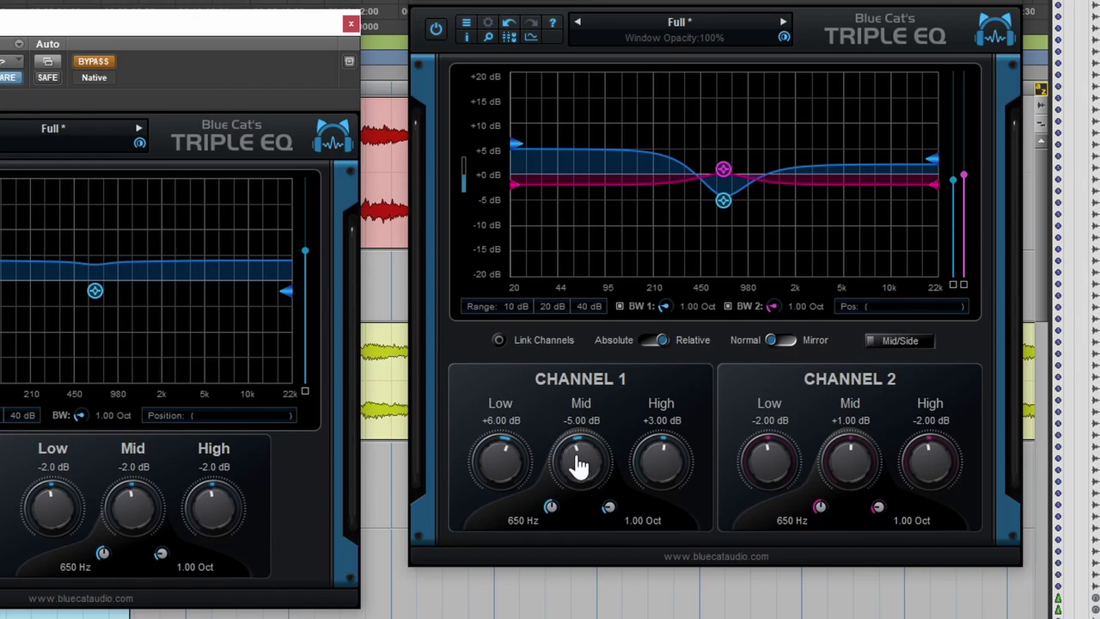
In the dual Triple EQ, set Channel 1 Mid to -10 dB and Low to +2 dB, and Channel 2 Low to +2 dB
left_click_drag(579, 465, 590, 484)
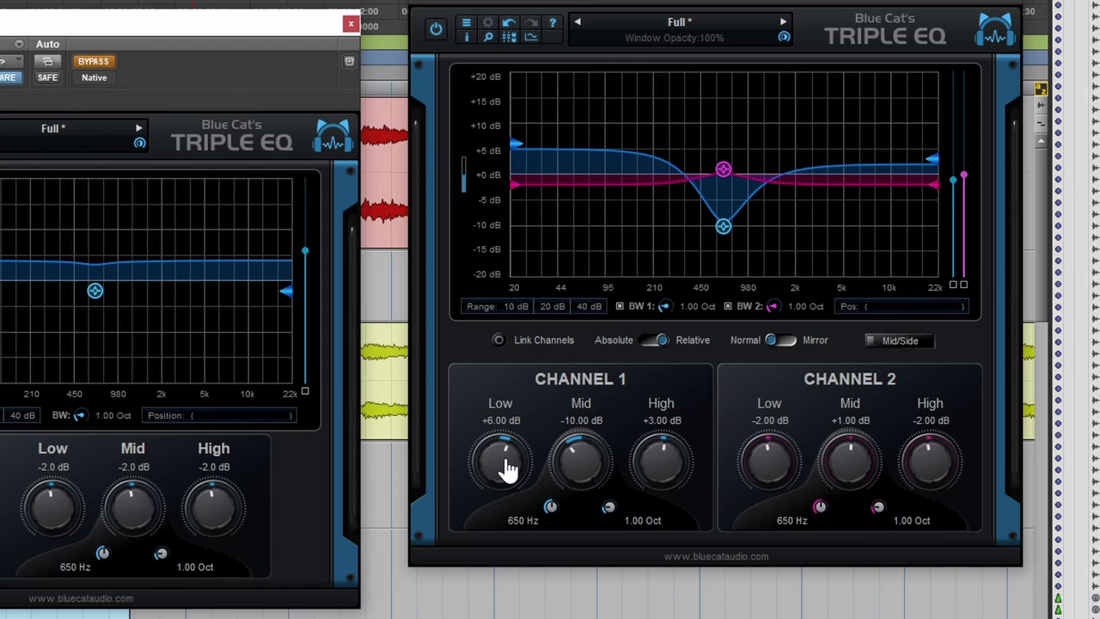
left_click_drag(501, 468, 491, 494)
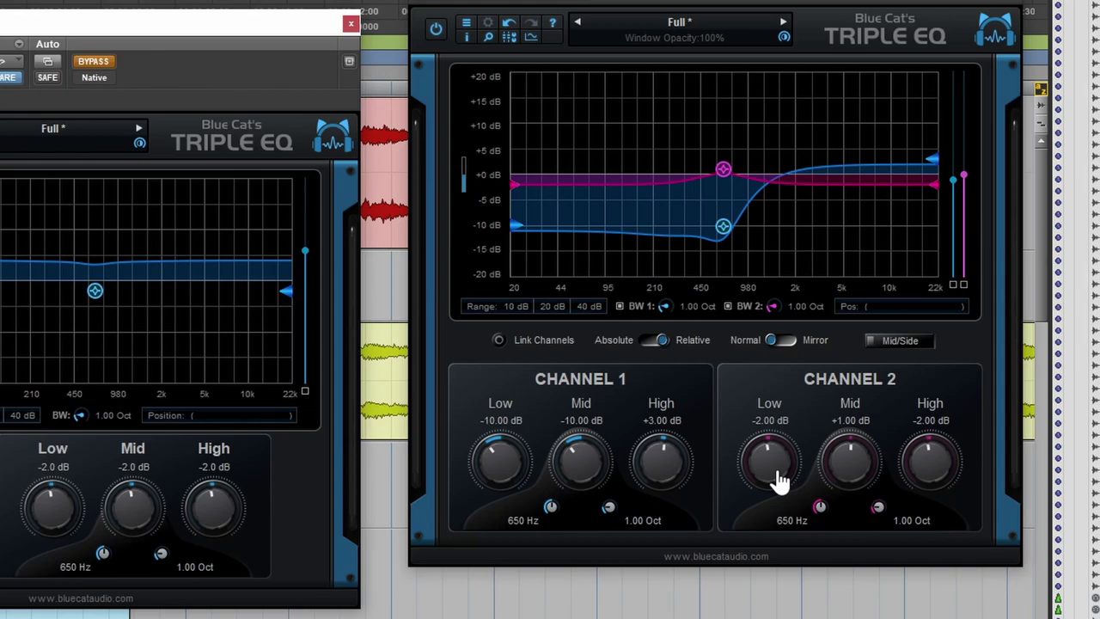
mouse_move(777, 481)
left_mouse_down()
mouse_move(780, 457)
mouse_move(762, 480)
left_mouse_up()
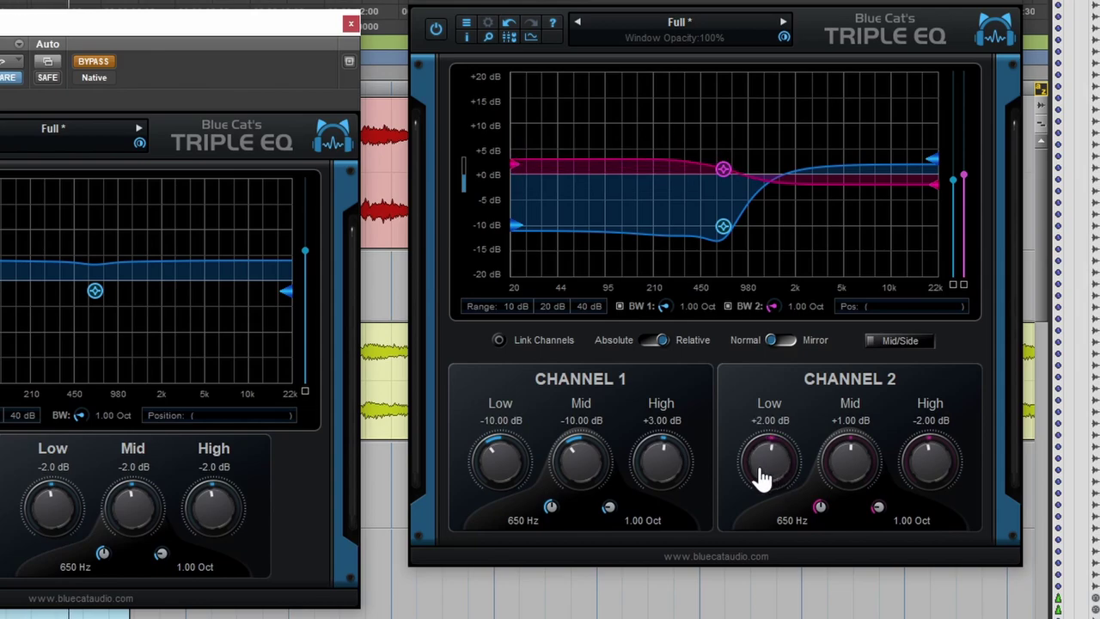
left_click_drag(508, 474, 511, 462)
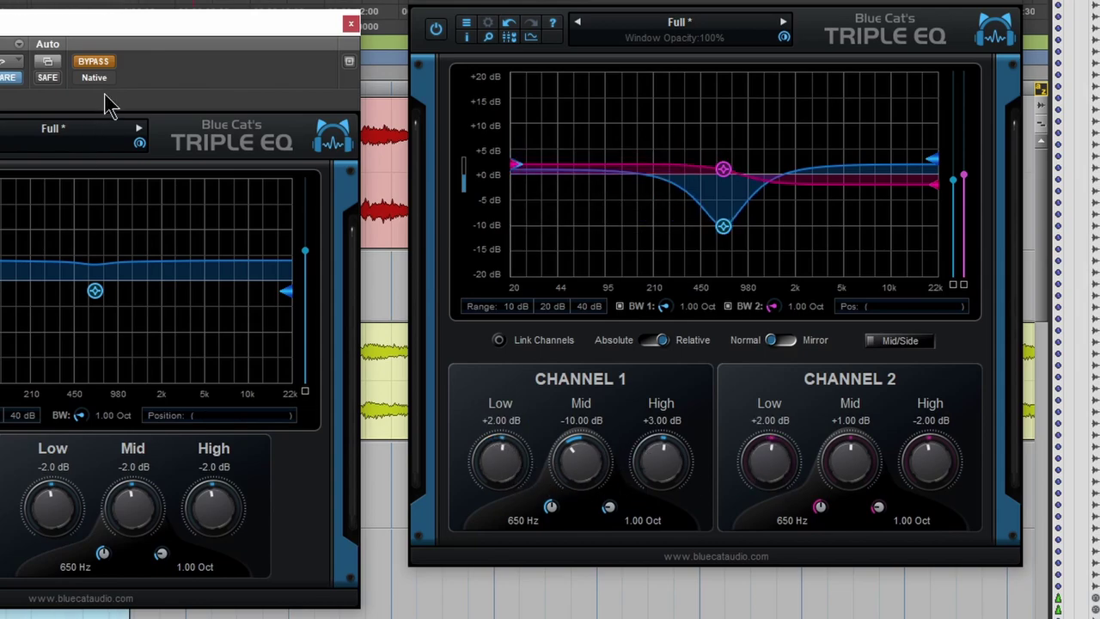
Set the stereo Triple EQ's Mid band to -5 dB and close its window
left_click_drag(158, 31, 147, 27)
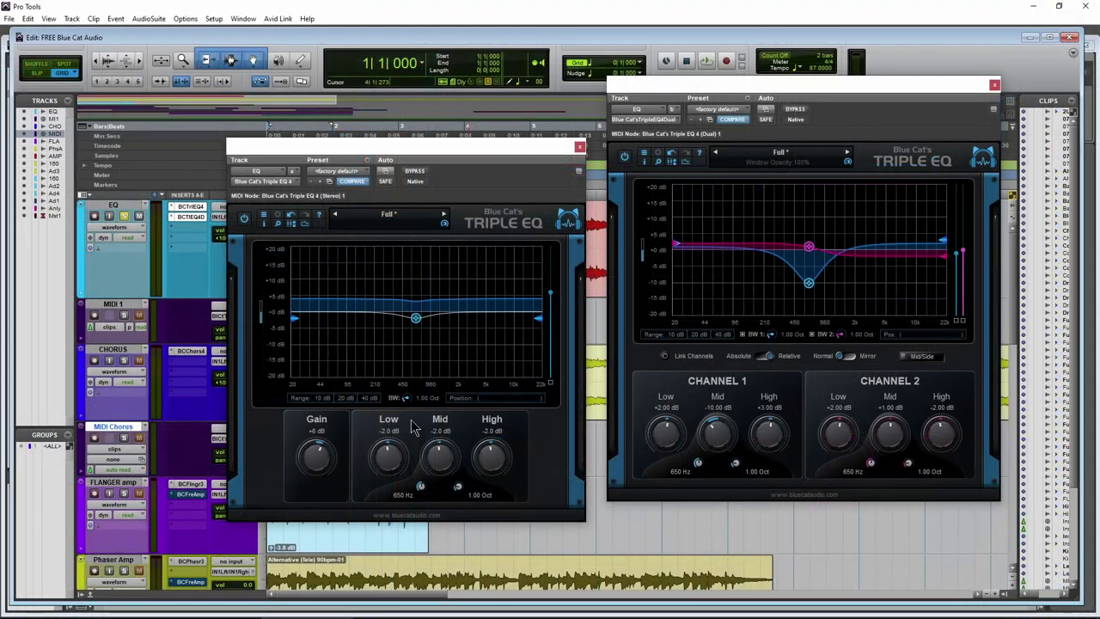
mouse_move(153, 503)
left_mouse_down()
mouse_move(160, 487)
mouse_move(150, 499)
left_mouse_up()
left_click_drag(443, 458, 443, 461)
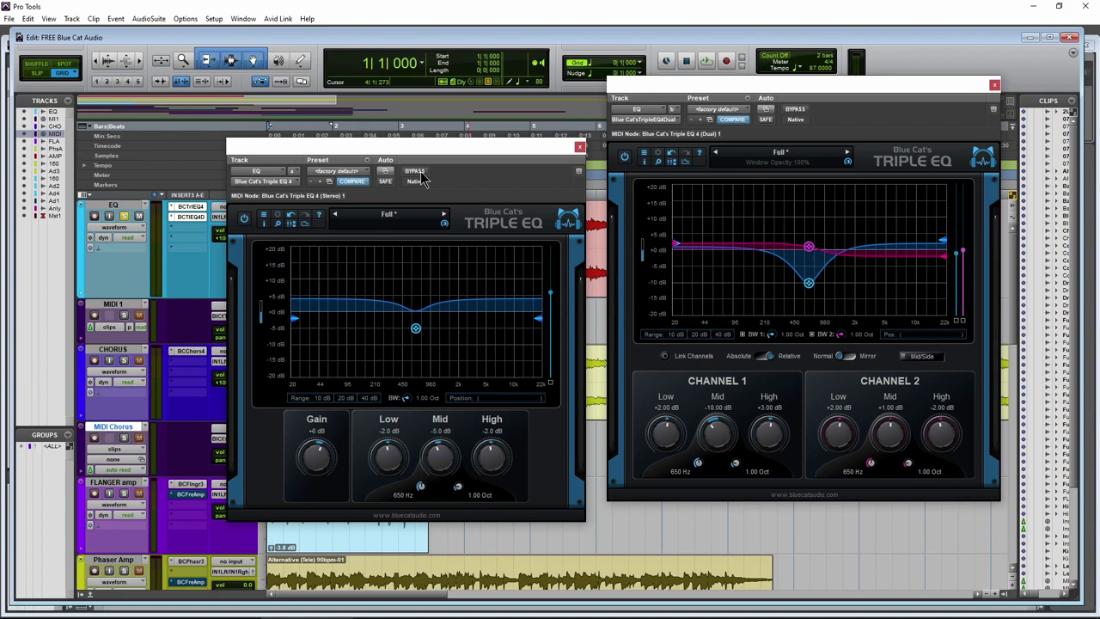
left_click(580, 153)
Set the dual Triple EQ's Channel 2 to Low -6 dB, Mid +4 dB and High -4 dB, and start playback
left_click_drag(754, 83, 683, 82)
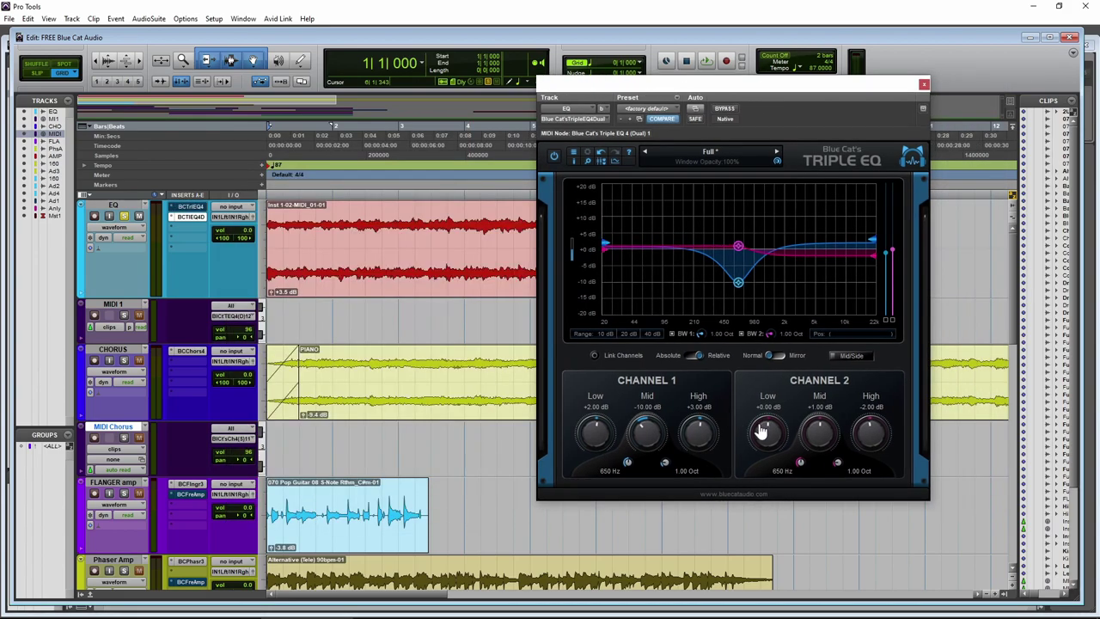
left_click_drag(762, 433, 860, 442)
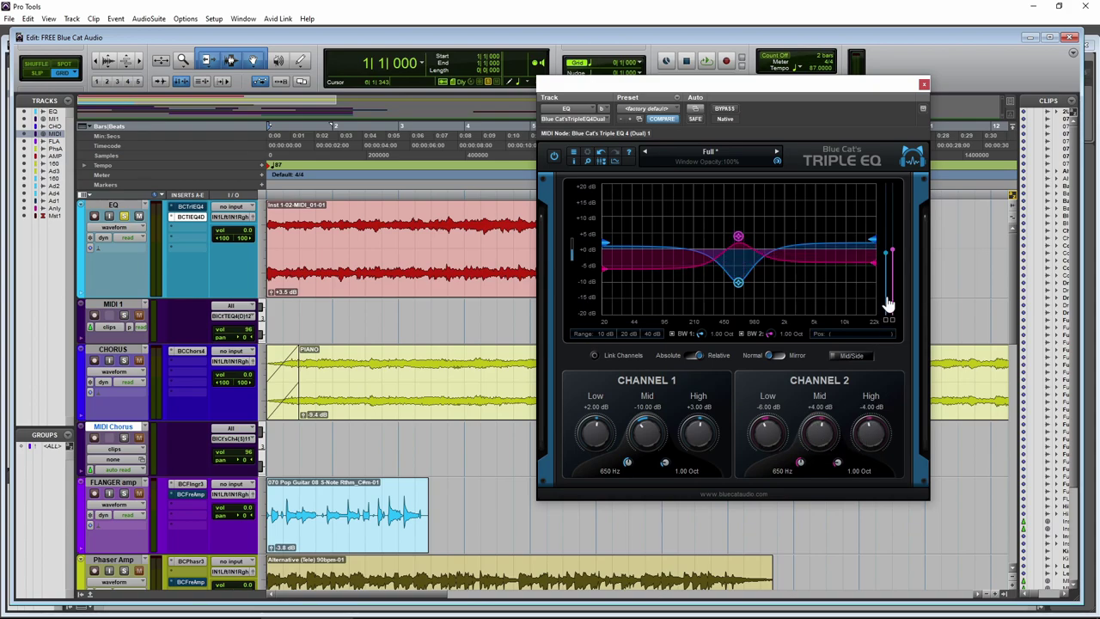
key("space")
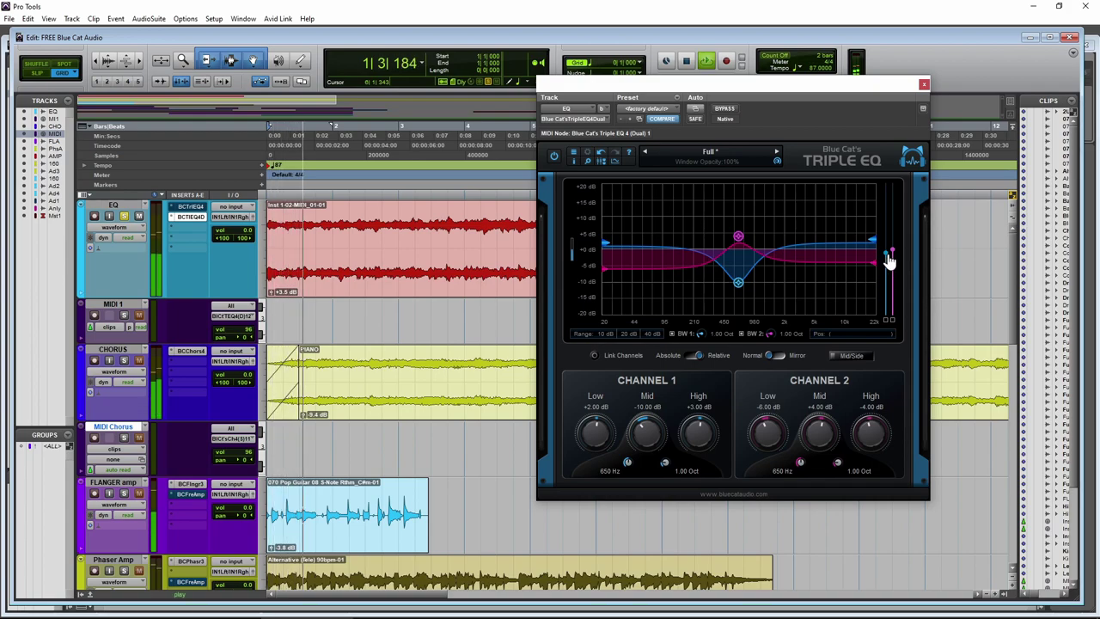
Adjust the dual EQ's output levels, set Channel 2 to Low -2 dB, Mid +5 dB, High -2 dB, and choose Absolute link mode
key("space")
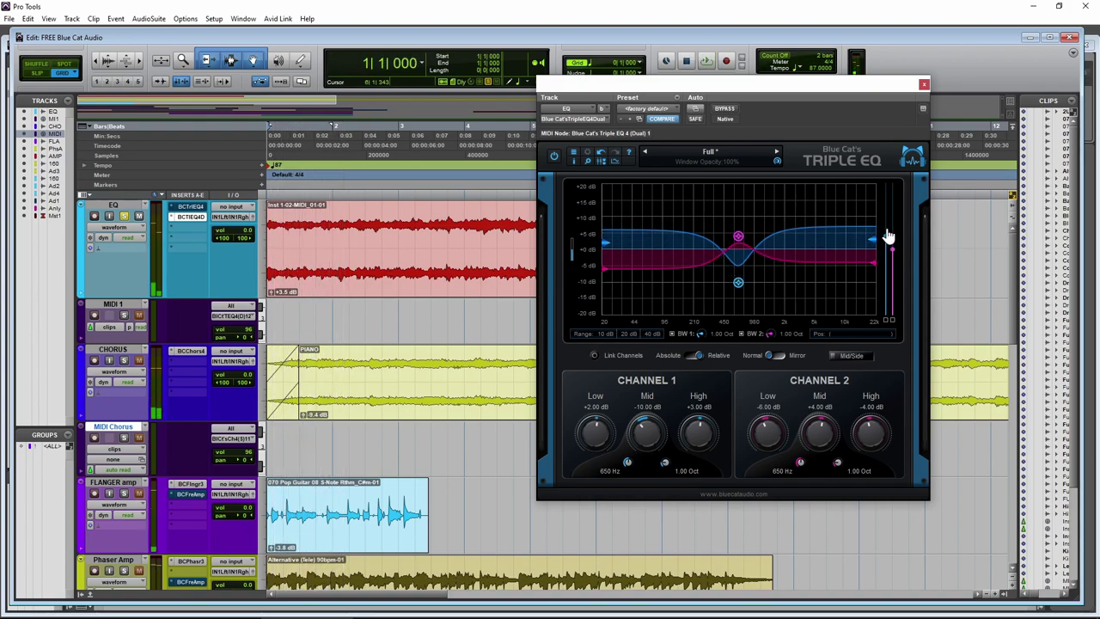
left_click_drag(887, 249, 893, 258)
left_click_drag(776, 449, 842, 430)
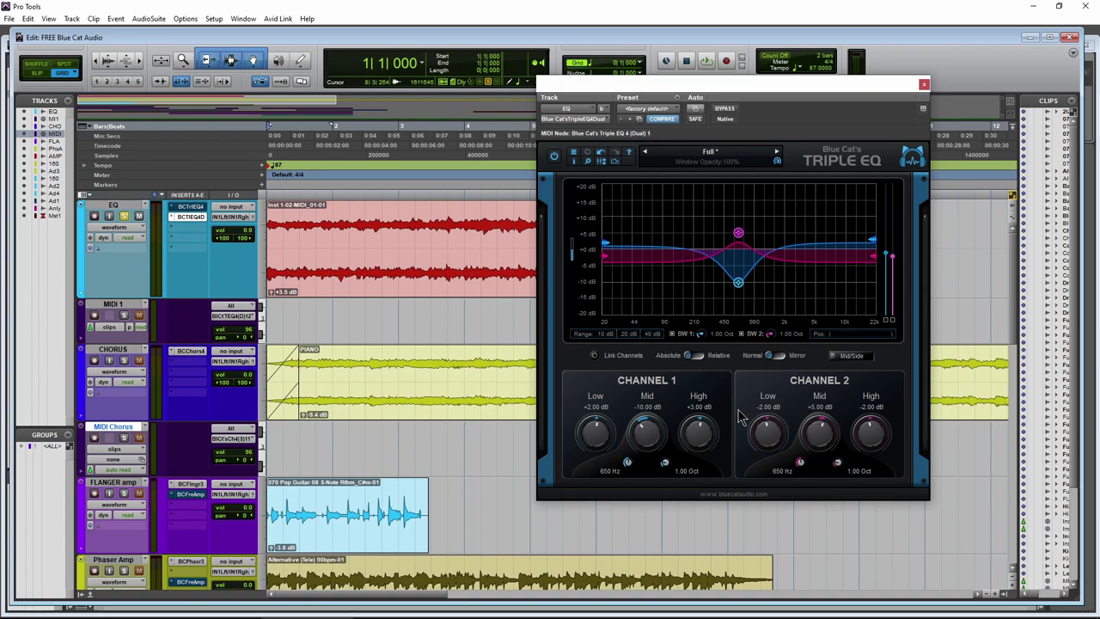
Link the two channels of the dual Triple EQ and raise the linked Low bands to +11 dB
left_click(593, 357)
left_click_drag(771, 435, 691, 379)
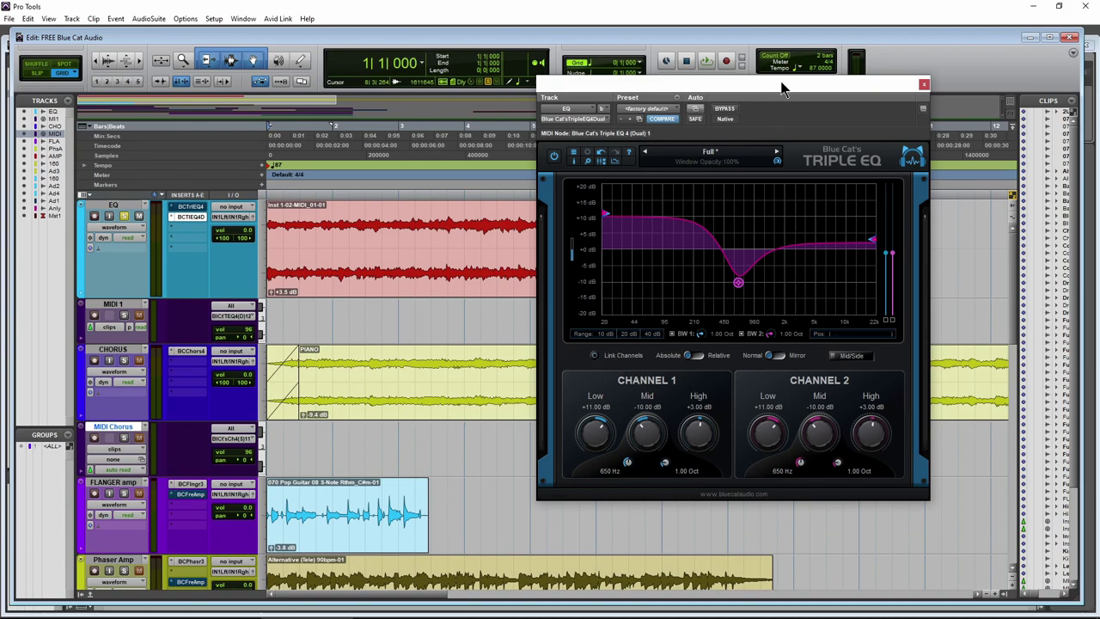
Fade the dual Triple EQ window almost to transparent and back to full opacity, and look through its factory presets
left_click_drag(782, 168, 774, 260)
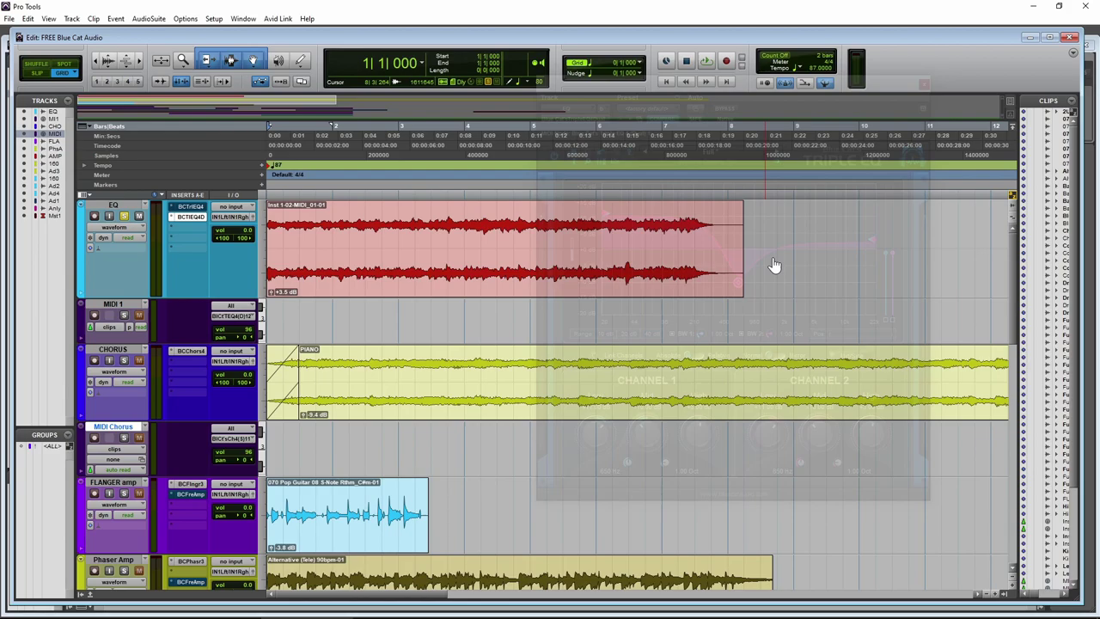
left_click_drag(775, 260, 775, 138)
left_click(759, 156)
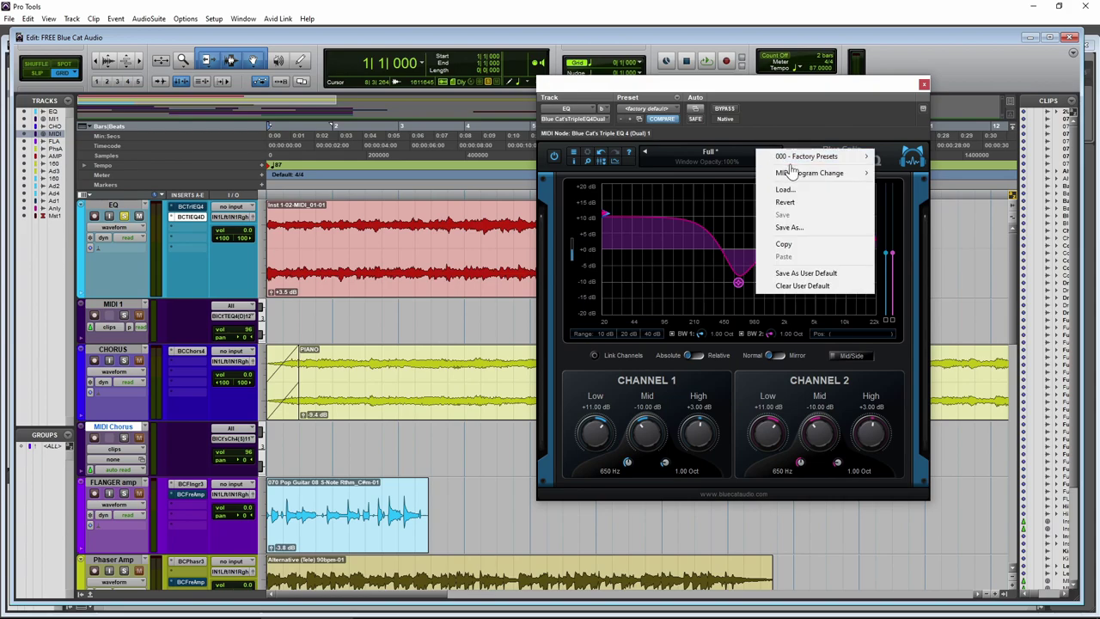
mouse_move(816, 157)
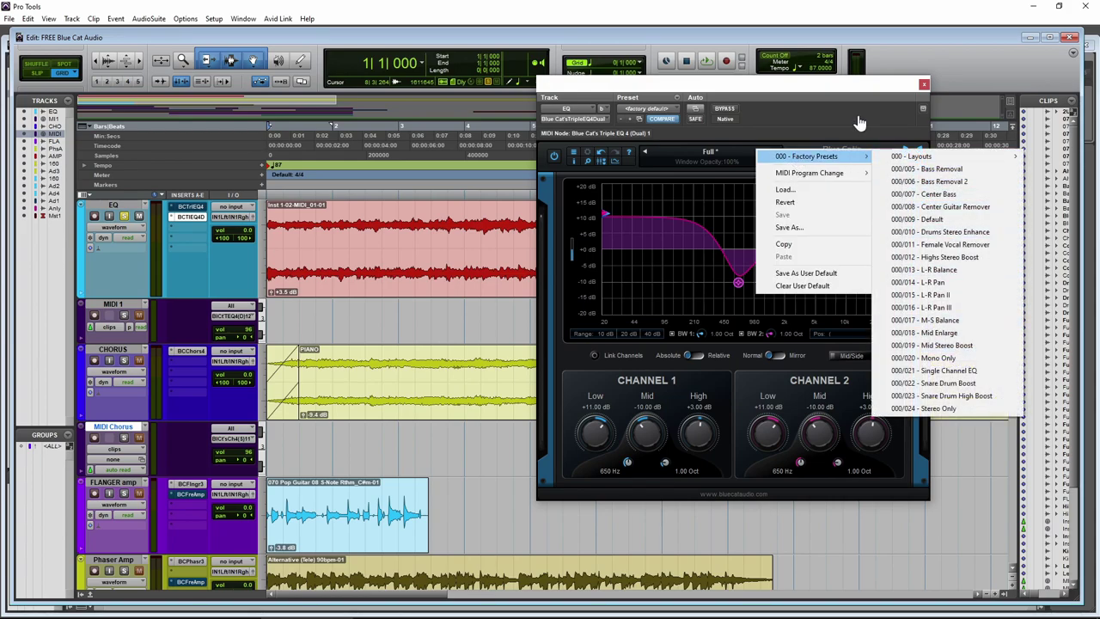
left_click(713, 159)
Enlarge the dual Triple EQ interface to 130% and reposition its window
left_click(590, 166)
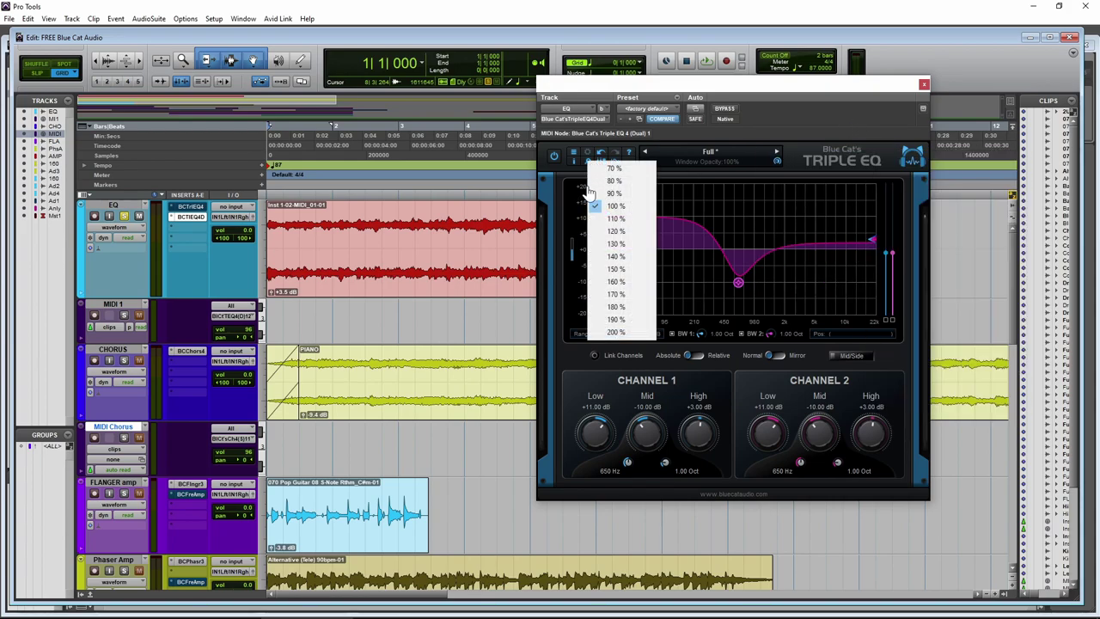
left_click(620, 244)
left_click_drag(806, 99, 651, 62)
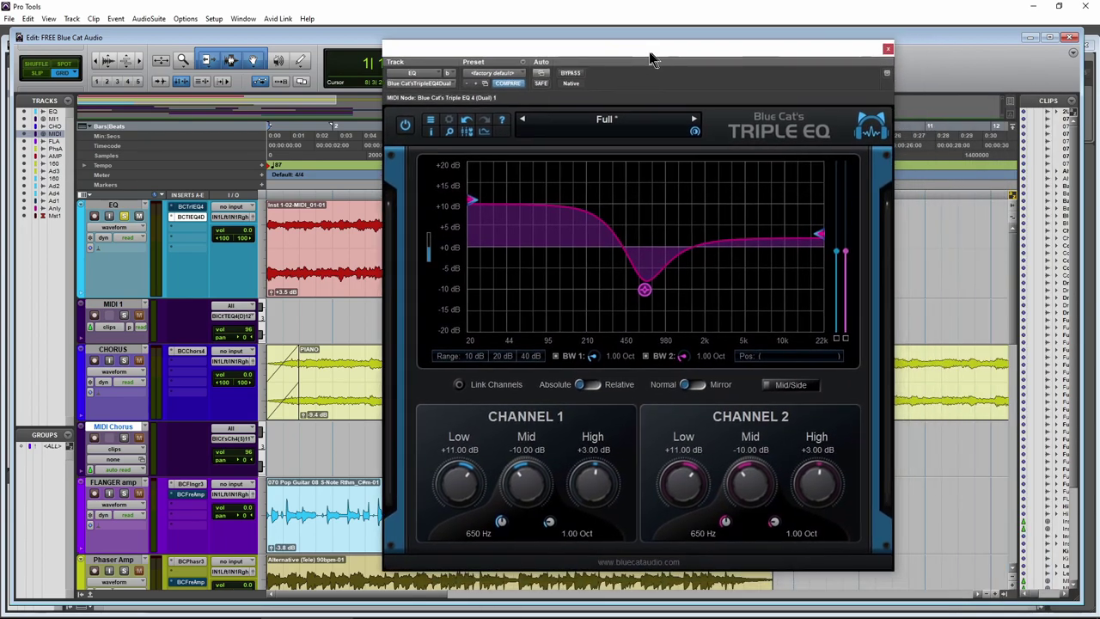
Set the dual Triple EQ interface zoom to 110% and move its window over the tracks
left_click(448, 130)
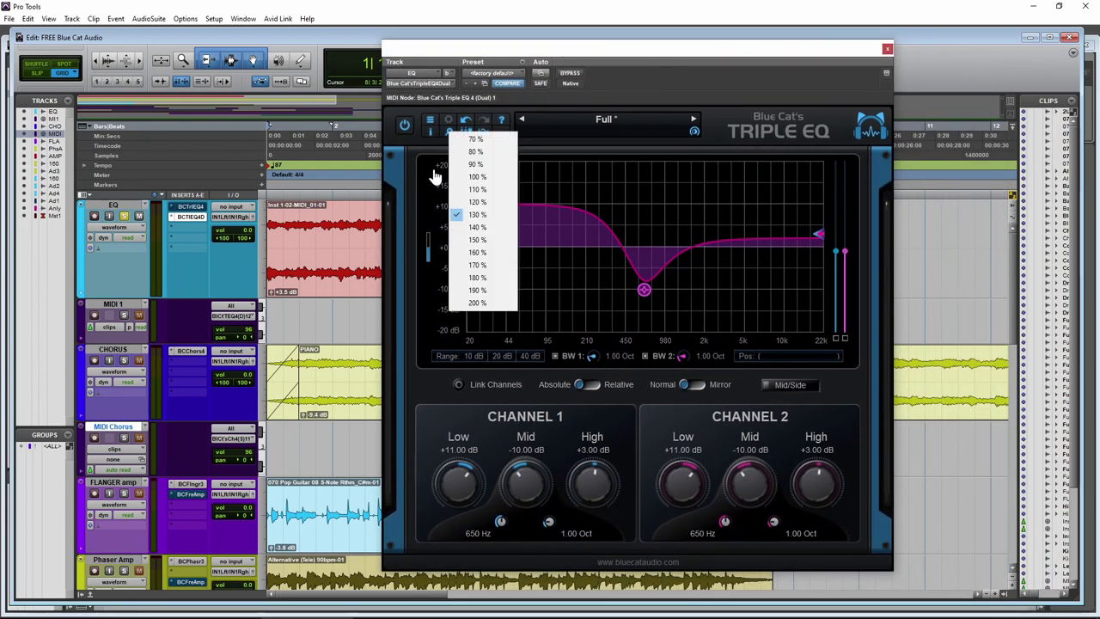
left_click(478, 189)
left_click_drag(646, 48, 713, 48)
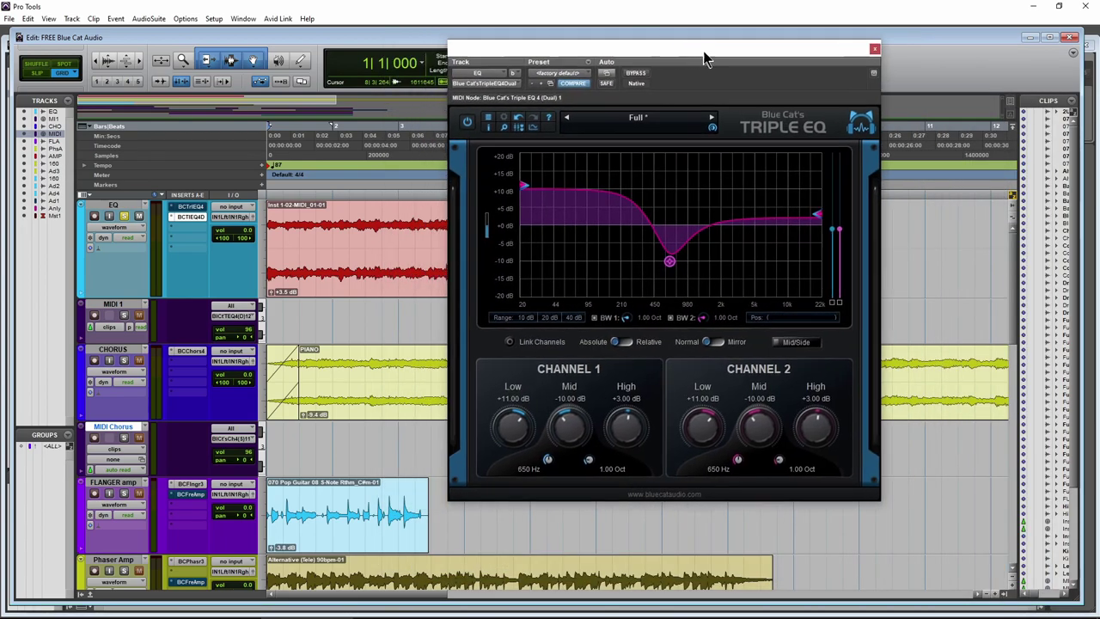
Close the dual Triple EQ window
left_click(520, 127)
left_click(520, 128)
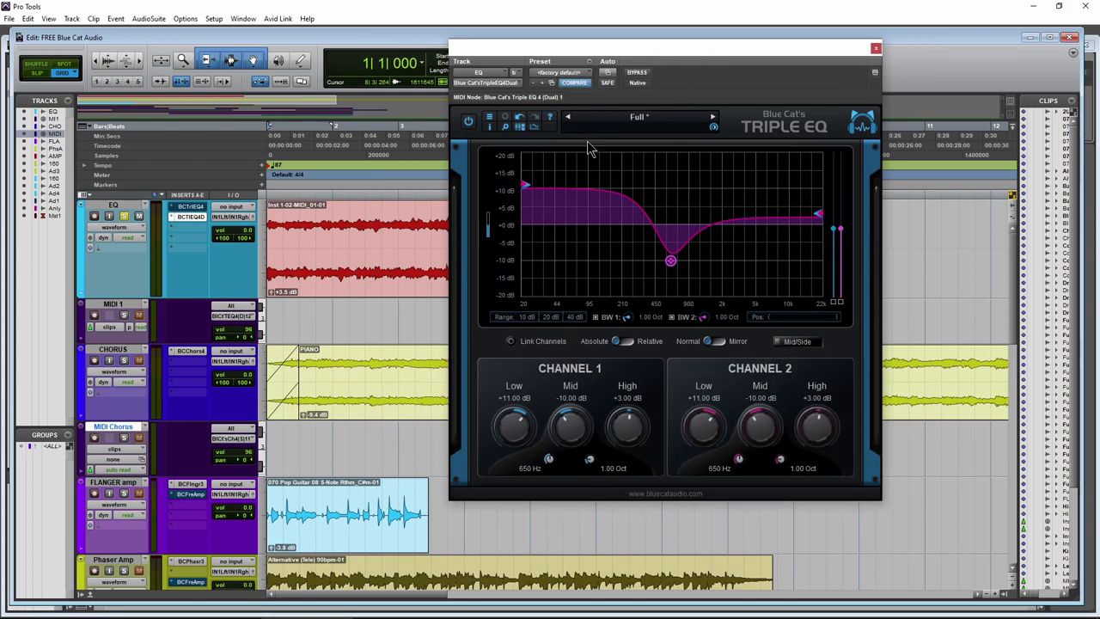
left_click(875, 49)
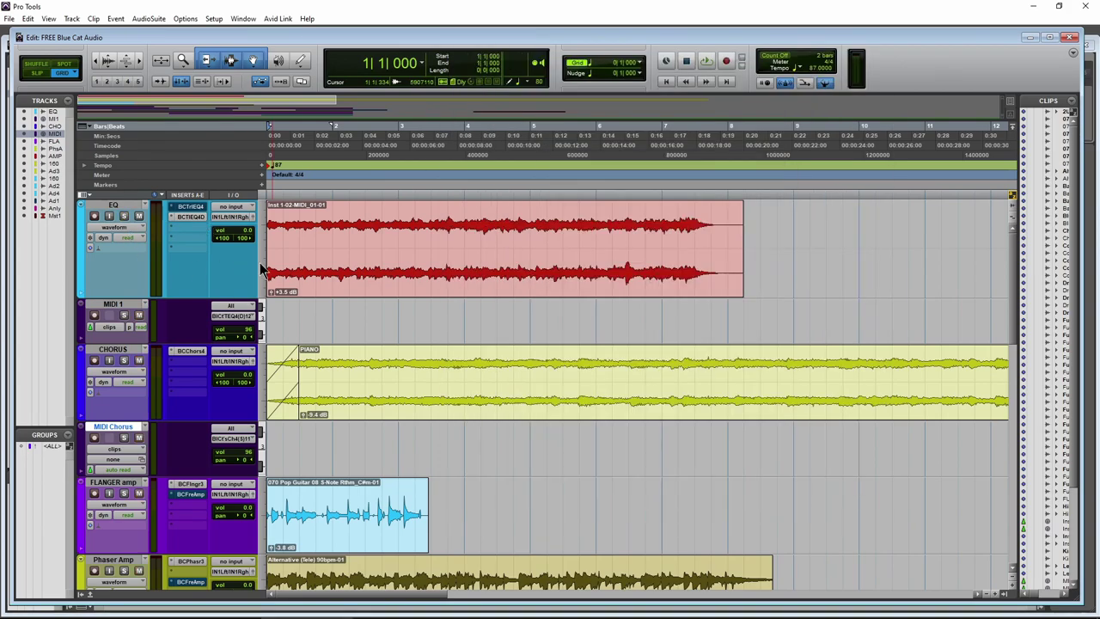
Solo the CHORUS track instead of the EQ track and open its Blue Cat's Chorus insert
scroll(296, 275, "down", 2)
scroll(295, 275, "up", 2)
left_click(125, 361)
left_click(191, 351)
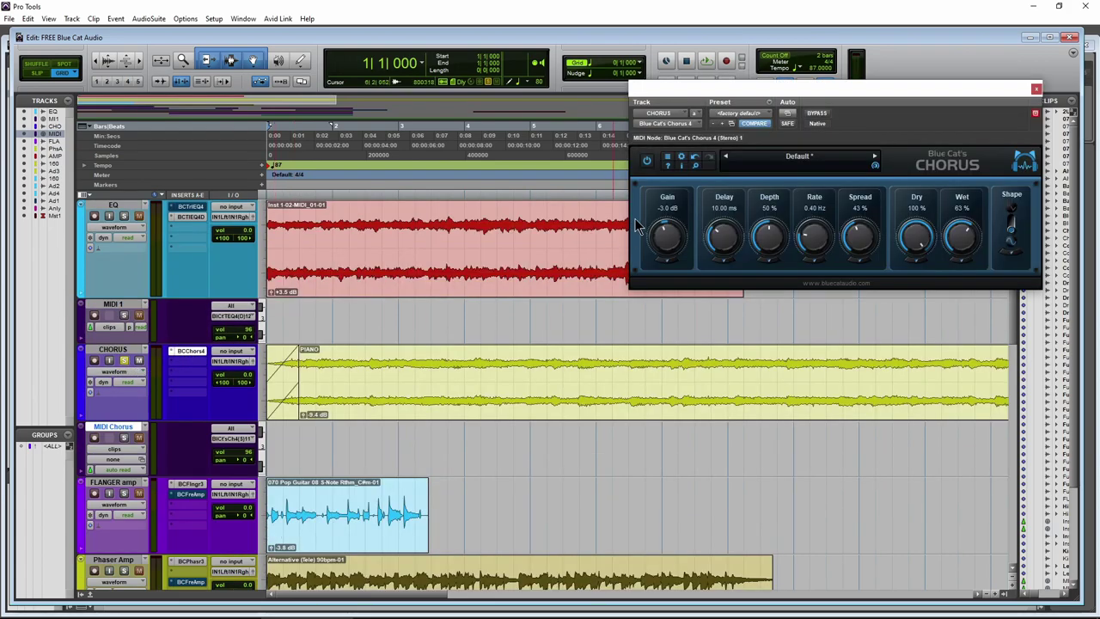
Play the CHORUS track with the chorus effect bypassed, and re-enable the effect during playback to compare the sound
left_click(817, 119)
left_click_drag(827, 98, 759, 109)
key("space")
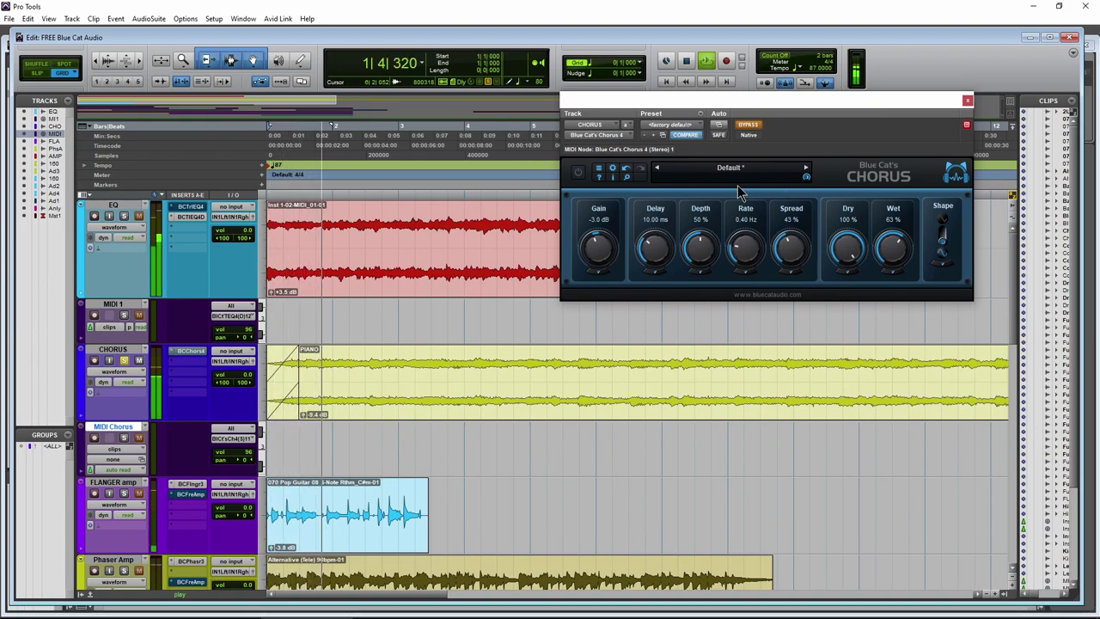
left_click(750, 126)
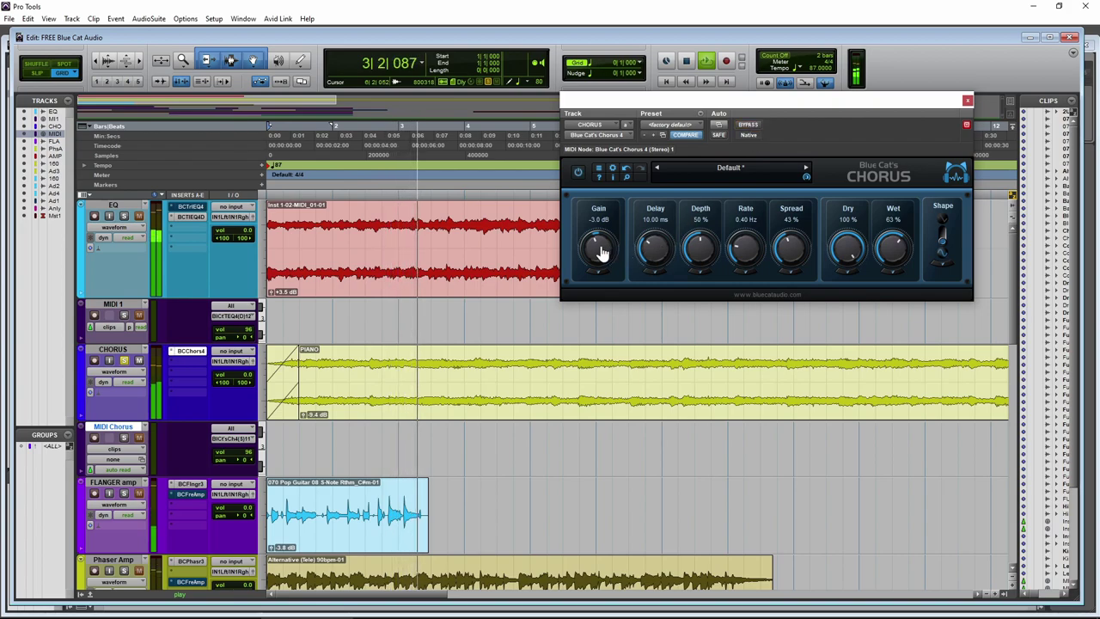
Set the chorus to 91 % Dry, 62 % Wet, 0.48 Hz Rate and 48 % Spread during playback, and stop playback
left_click_drag(850, 247, 890, 254)
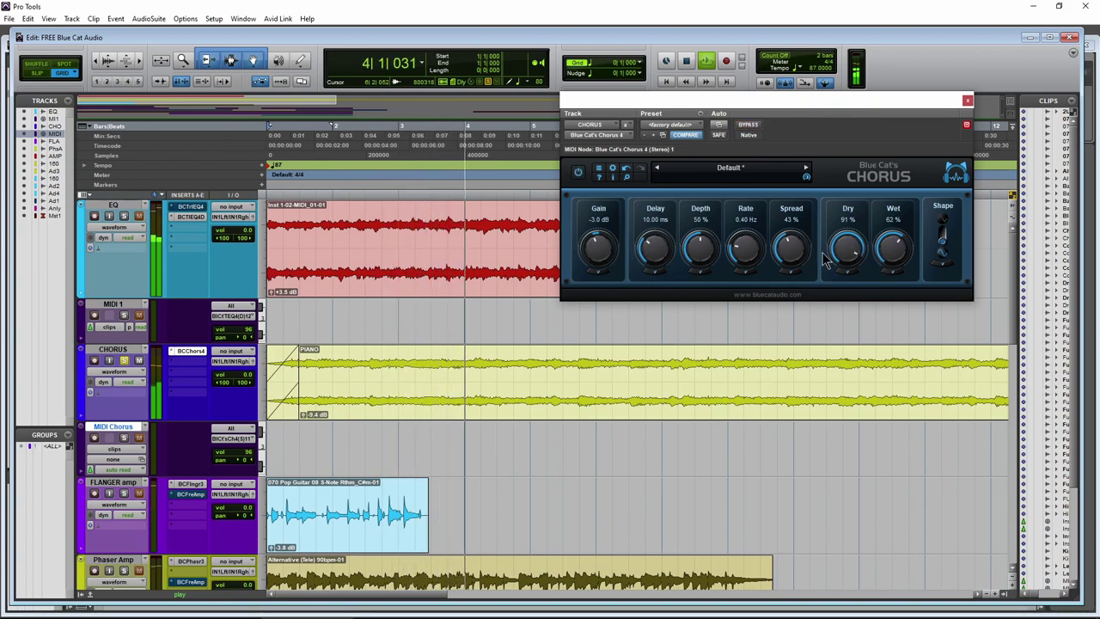
left_click_drag(735, 249, 742, 246)
key("space")
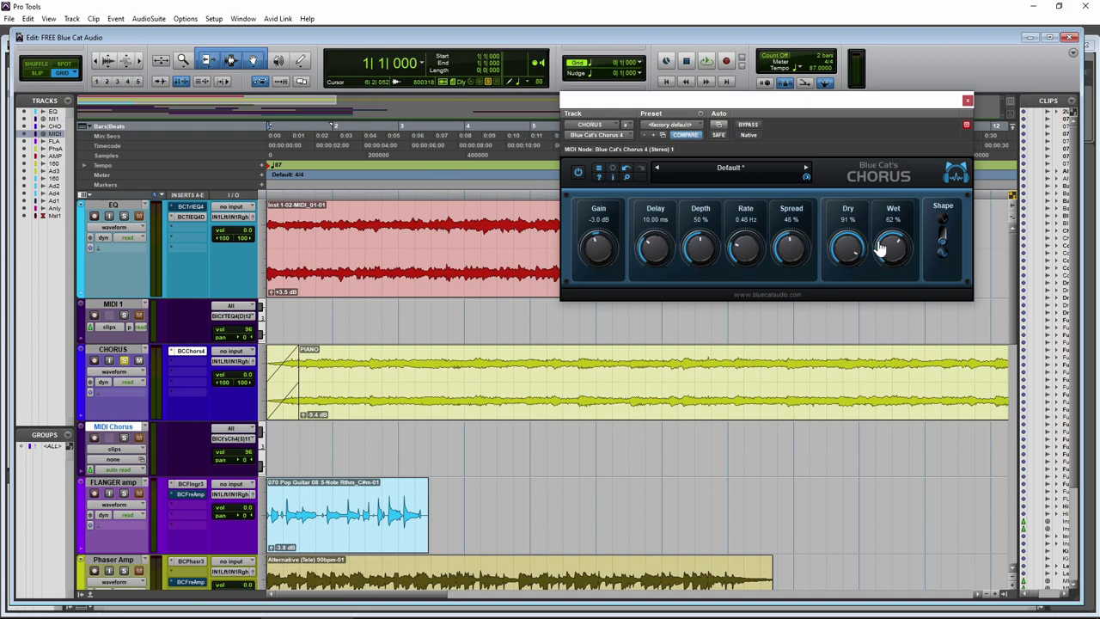
Restart playback, take Wet down to 0 %, reset Dry to 100 %, and audition the Wet range, ending at 27 %
key("space")
left_click_drag(902, 241, 902, 290)
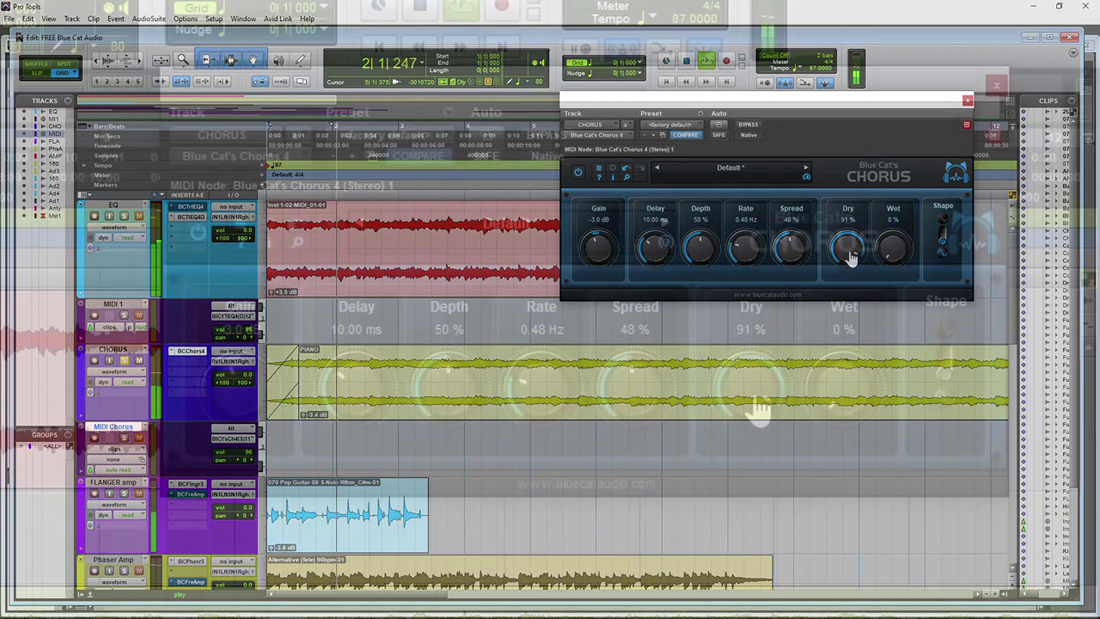
left_click_drag(850, 251, 849, 247)
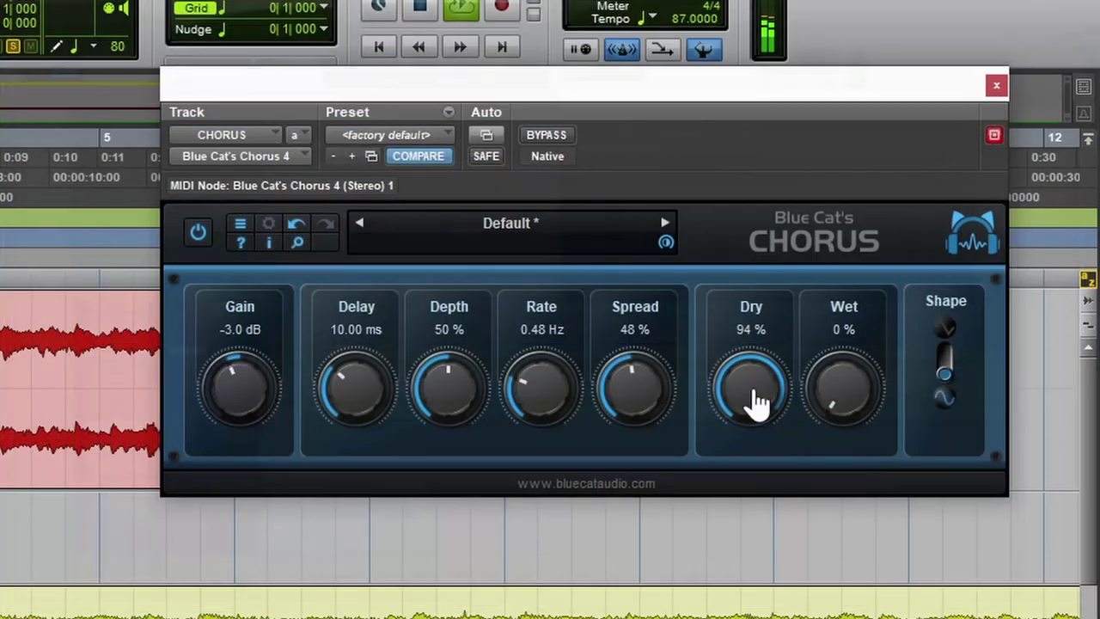
double_click(850, 247)
left_click_drag(830, 417, 871, 320)
left_click_drag(773, 368, 748, 457)
mouse_move(826, 395)
left_mouse_down()
mouse_move(836, 326)
mouse_move(836, 396)
mouse_move(799, 277)
mouse_move(852, 422)
mouse_move(843, 394)
left_mouse_up()
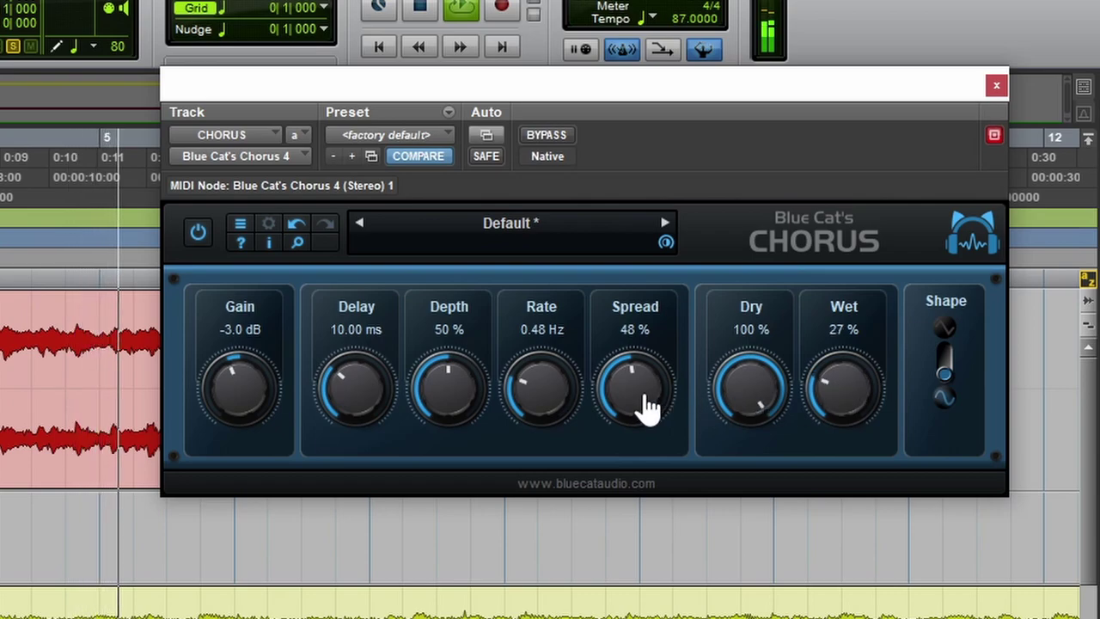
Raise the chorus Spread to 63 %, Rate to 6.17 Hz and Depth to 80 % while listening
left_click_drag(646, 405, 551, 302)
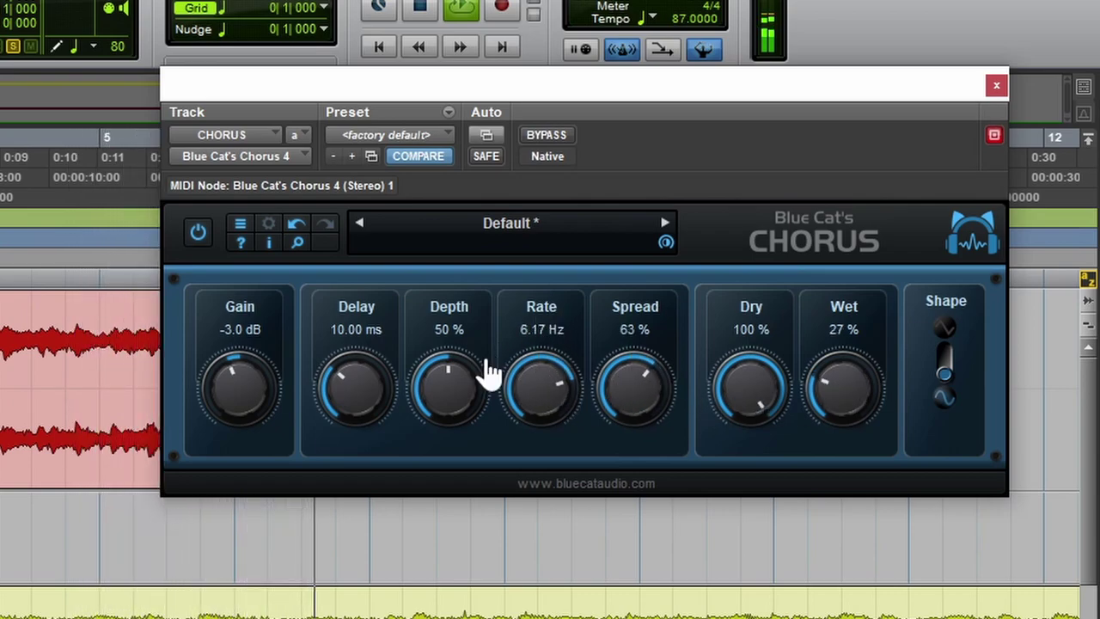
left_click_drag(489, 373, 452, 375)
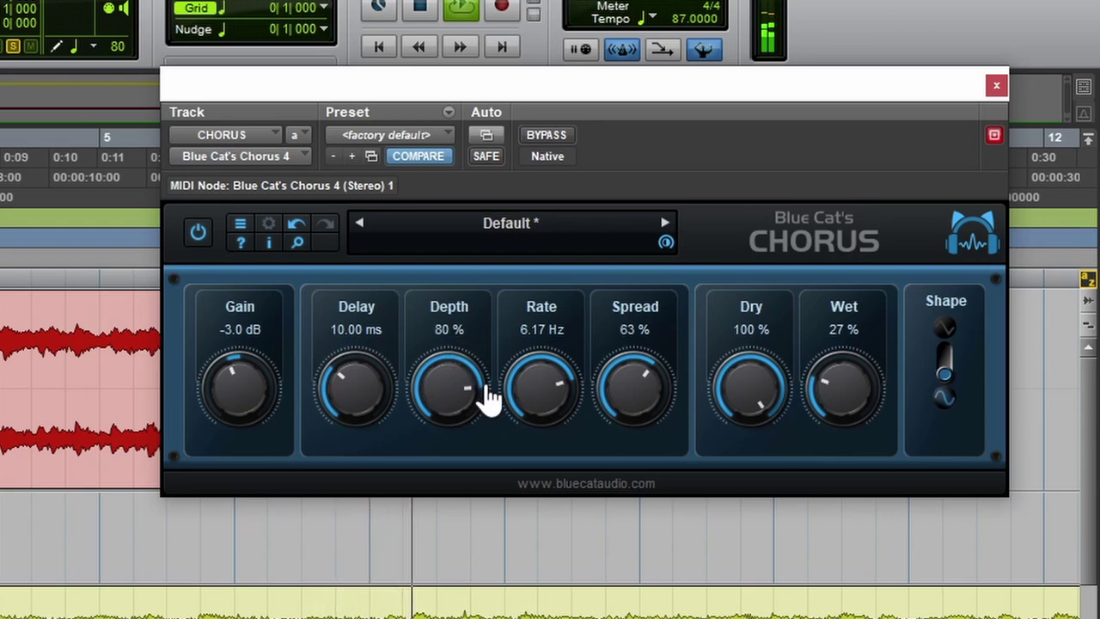
Set the chorus Depth to 22 %, Rate to 0.36 Hz and Wet to 38 %, and move the plug-in window over the tracks
left_click_drag(542, 387, 550, 464)
left_click_drag(459, 388, 460, 475)
left_click_drag(553, 368, 553, 390)
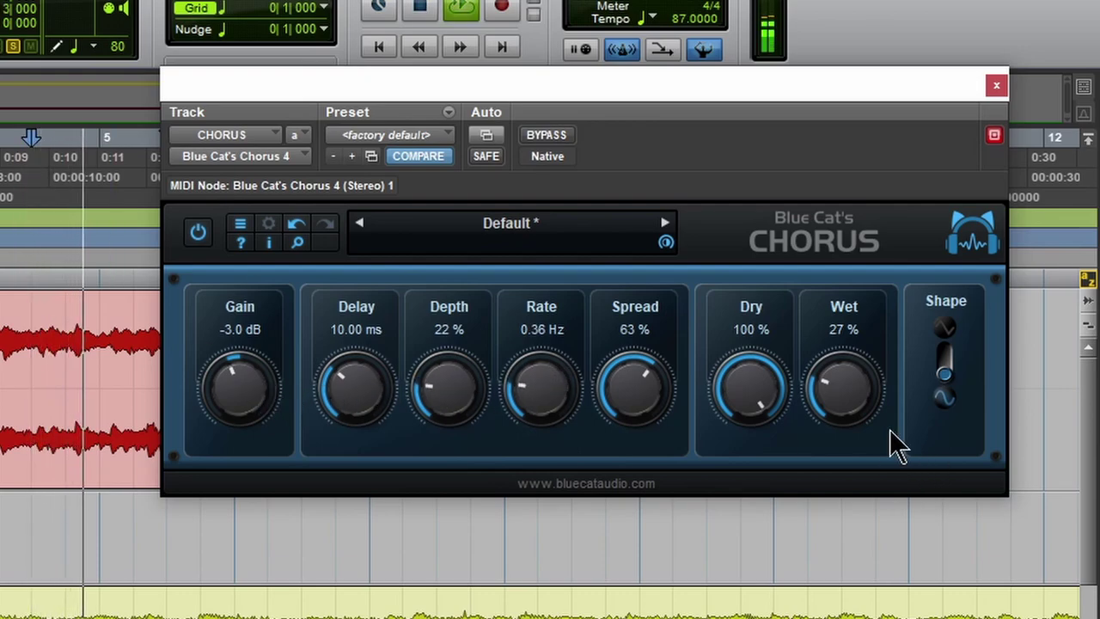
left_click_drag(858, 417, 854, 405)
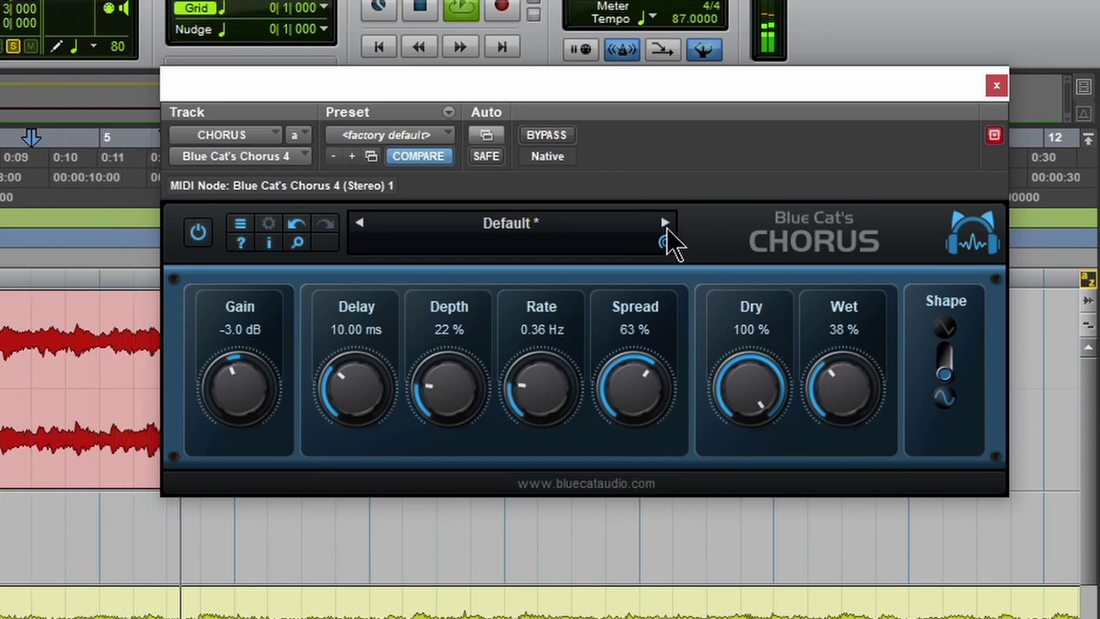
left_click_drag(713, 91, 588, 124)
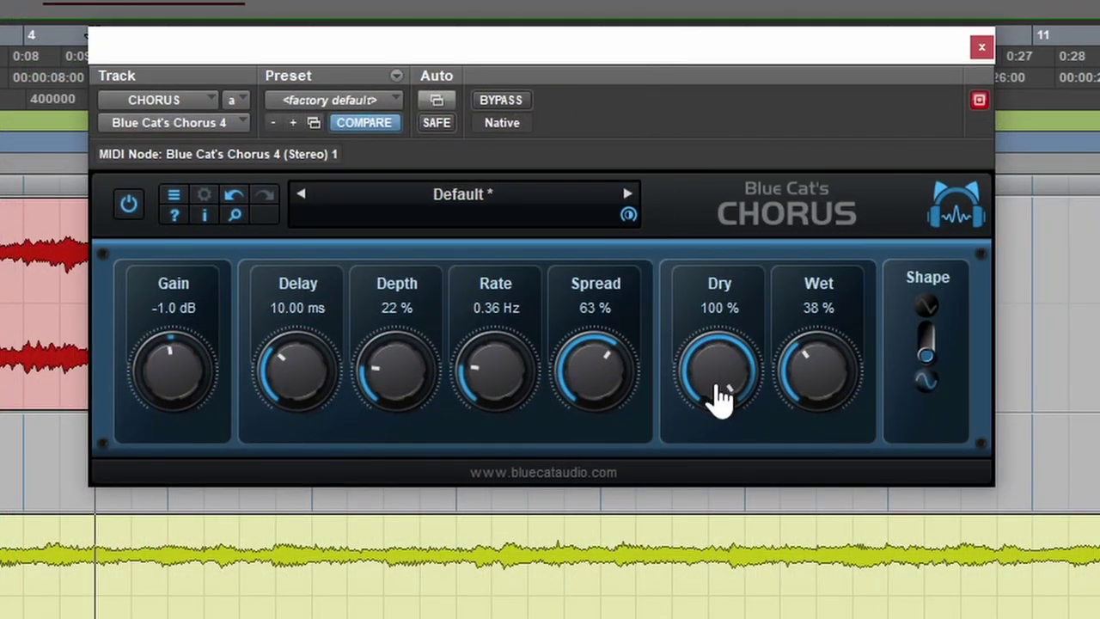
Show the controls' settings handles in the Chorus plug-in and open the Control Settings of Dry
left_click(204, 198)
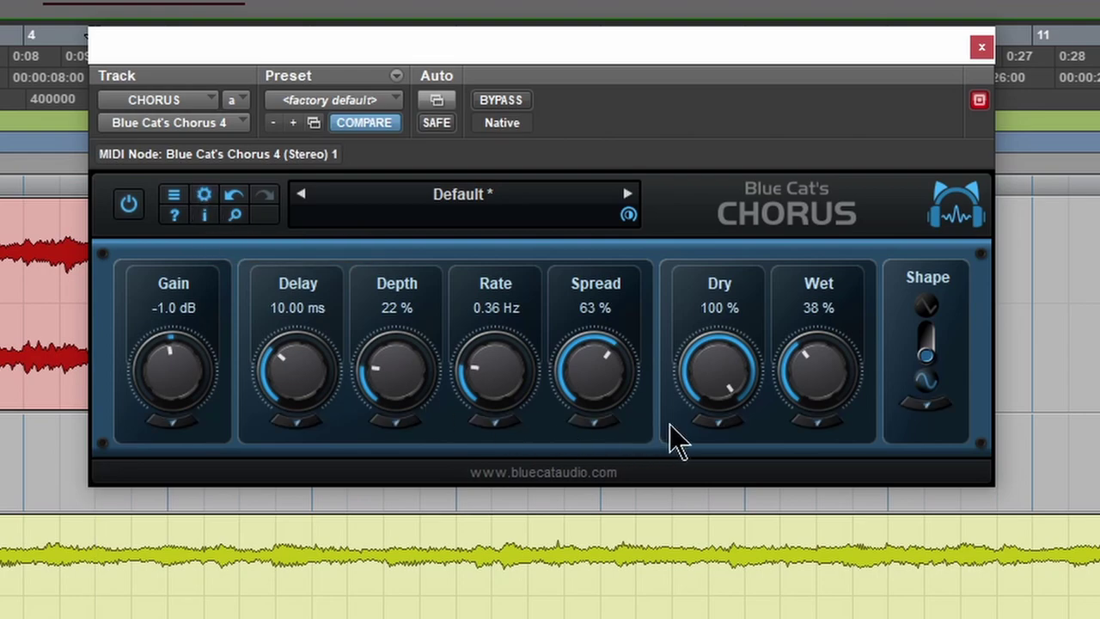
left_click(722, 430)
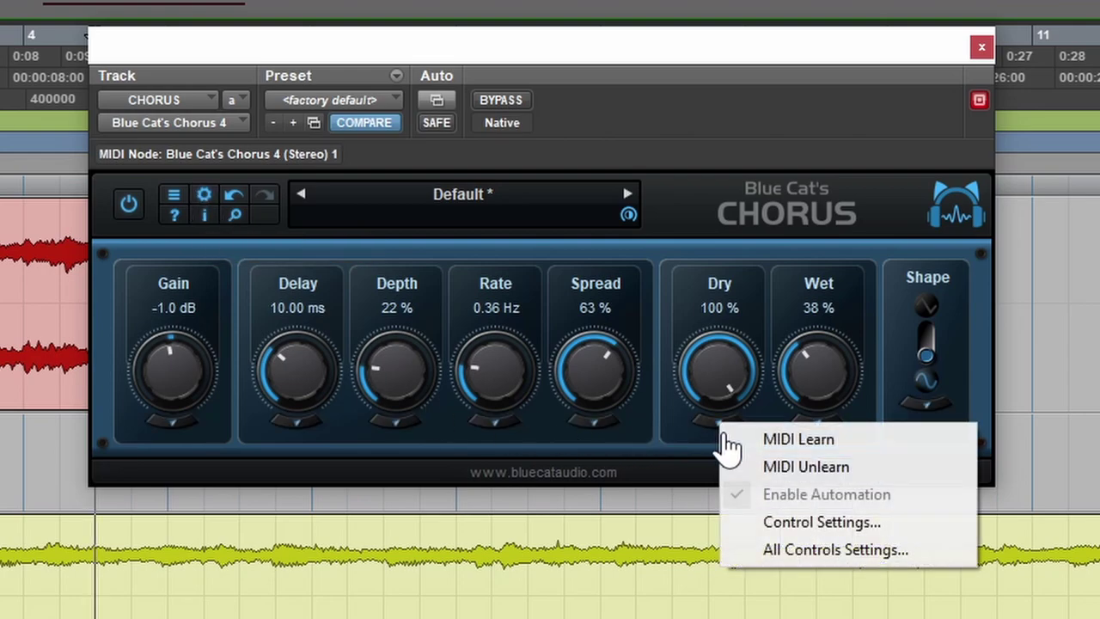
left_click(830, 522)
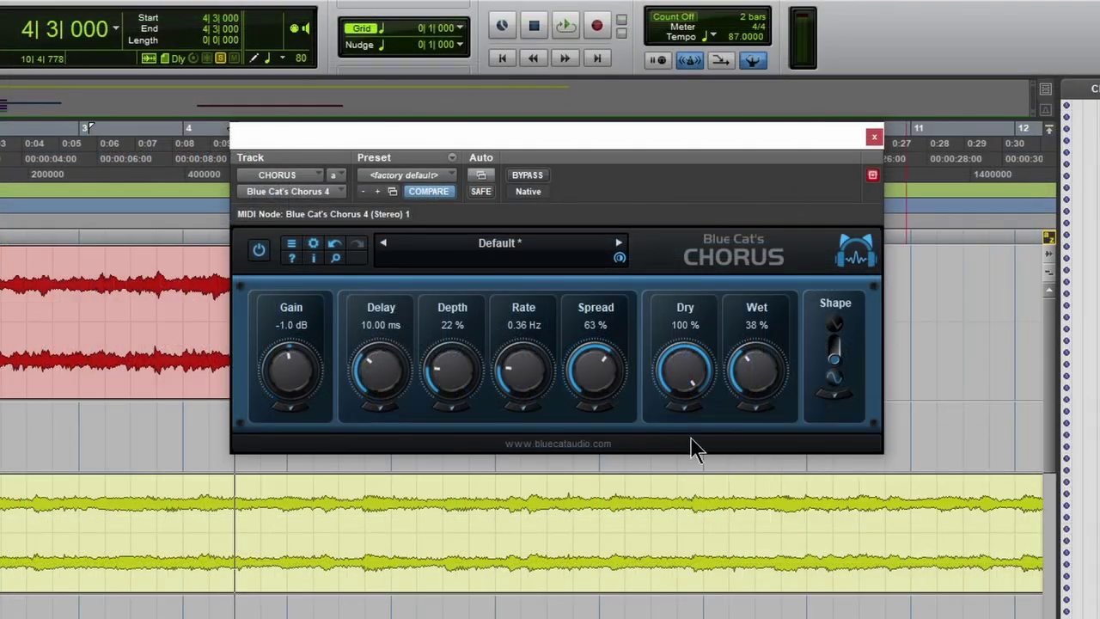
Review the Chorus MIDI control input settings and Control Response choices for all parameters, cancel without changes, and reposition the plug-in window
left_click(687, 419)
left_click(730, 503)
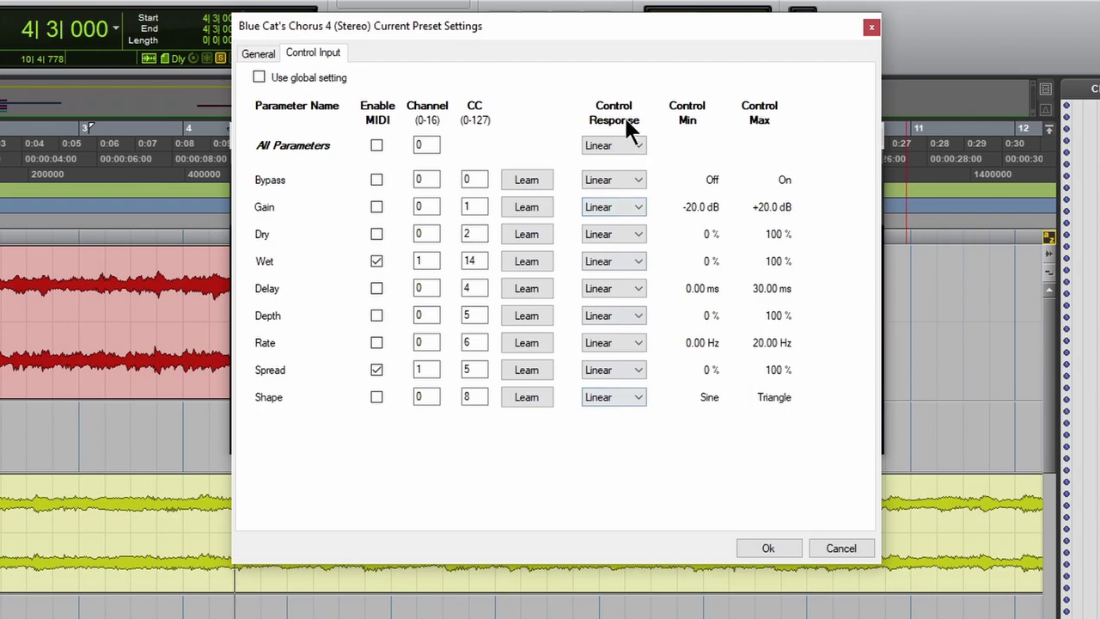
left_click(626, 144)
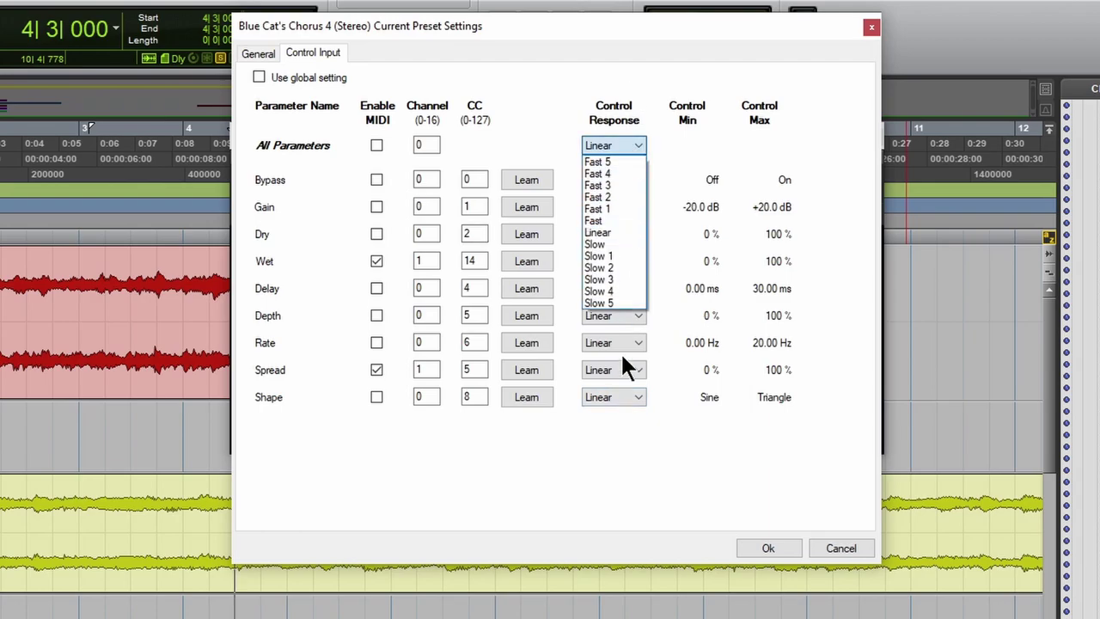
left_click(829, 548)
left_click_drag(471, 140, 476, 154)
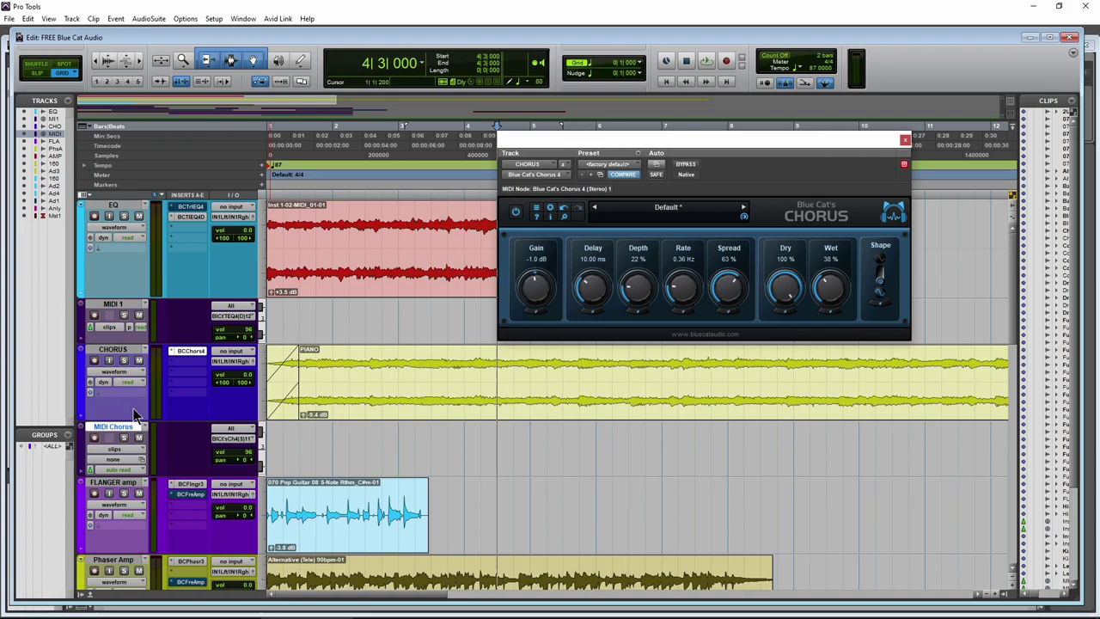
Examine the MIDI Chorus track's MIDI input and its output routing to the Chorus plug-in's channel
left_click(231, 440)
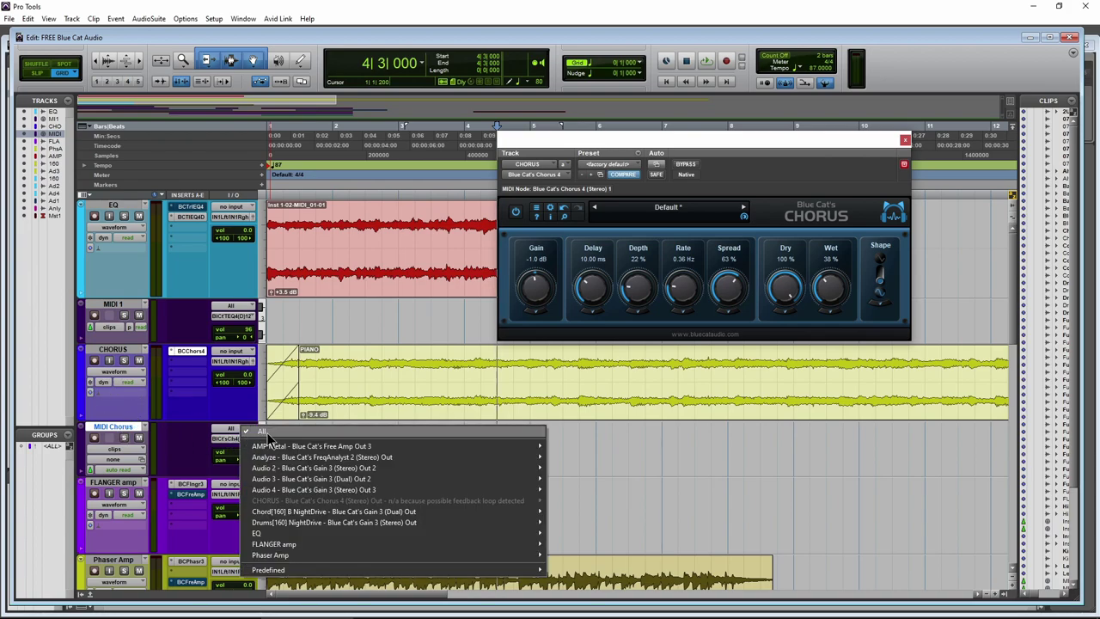
left_click(265, 434)
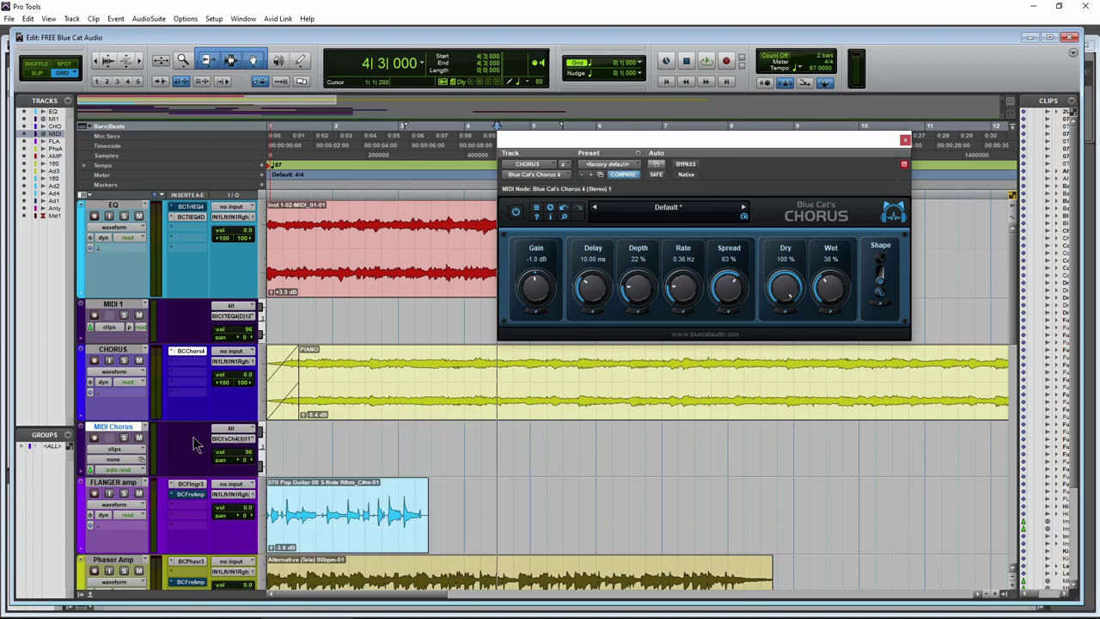
left_click(247, 442)
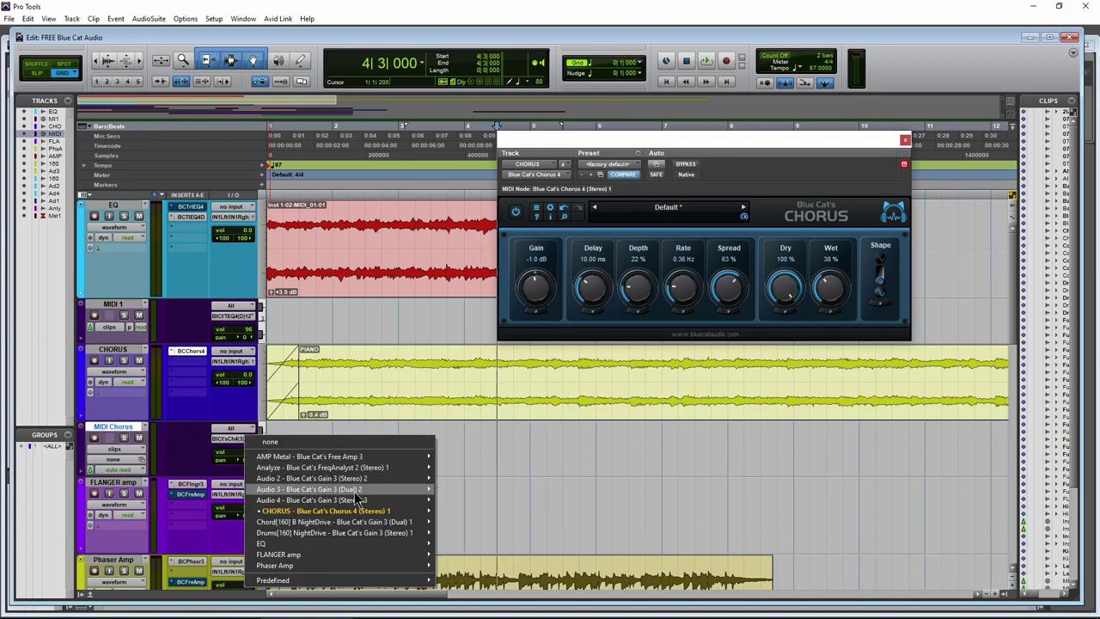
mouse_move(341, 512)
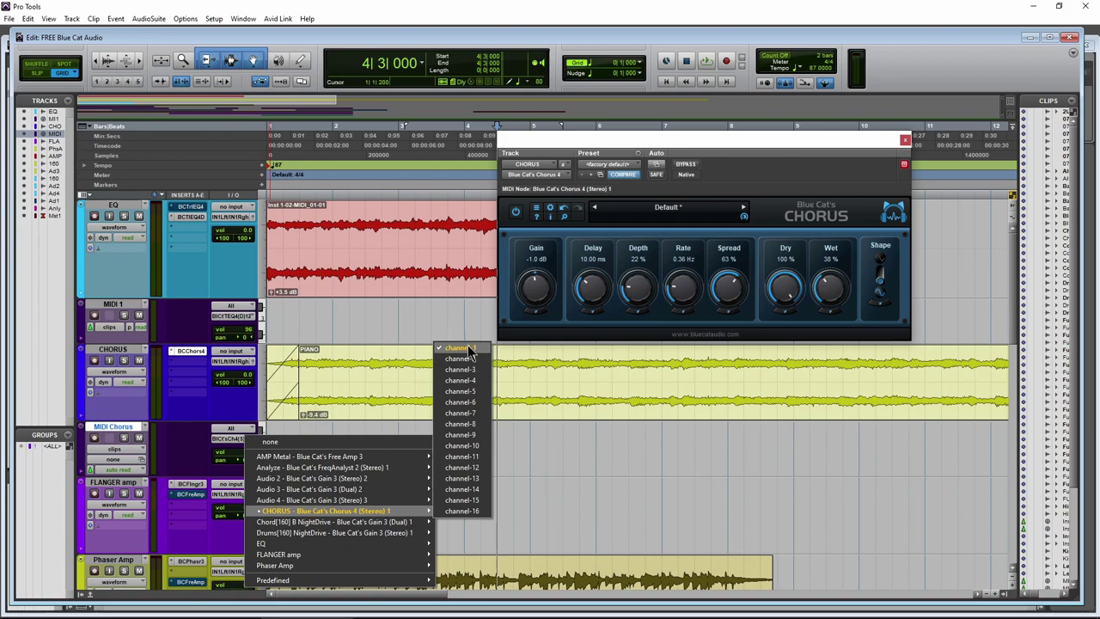
left_click(647, 193)
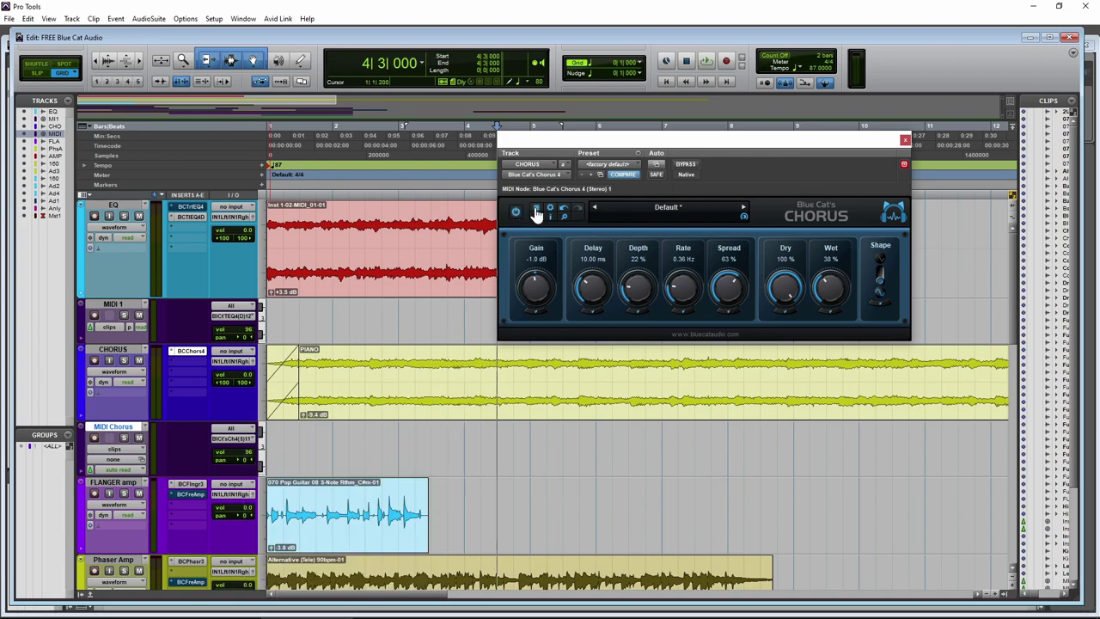
Set MIDI Program Change for the Chorus presets to Channel 1
left_click(536, 210)
left_click(726, 185)
left_click(677, 210)
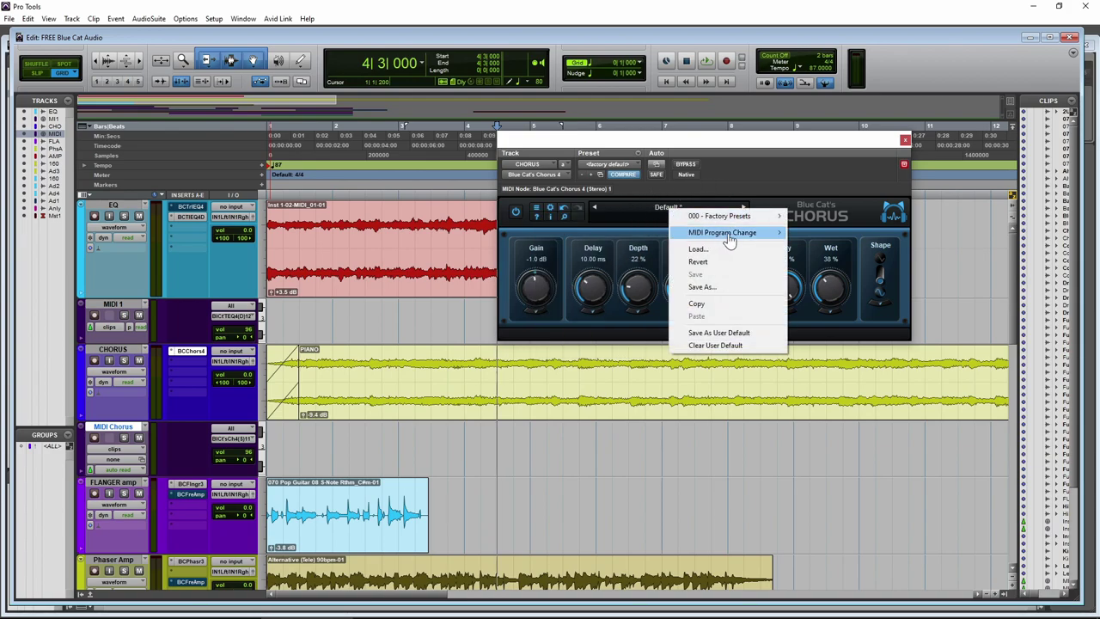
mouse_move(729, 238)
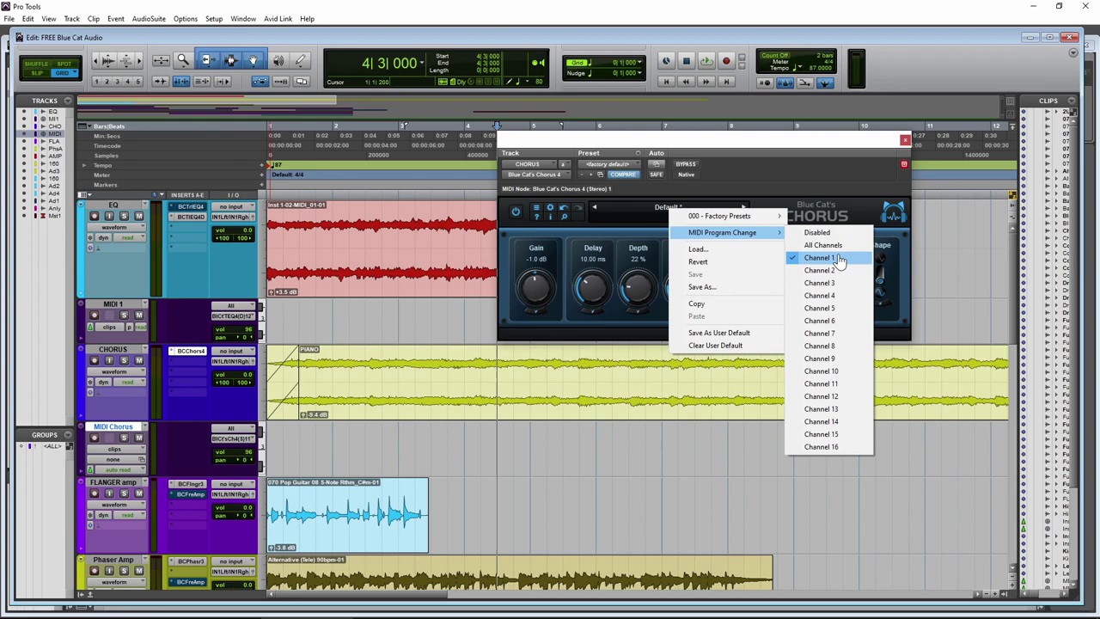
left_click(833, 258)
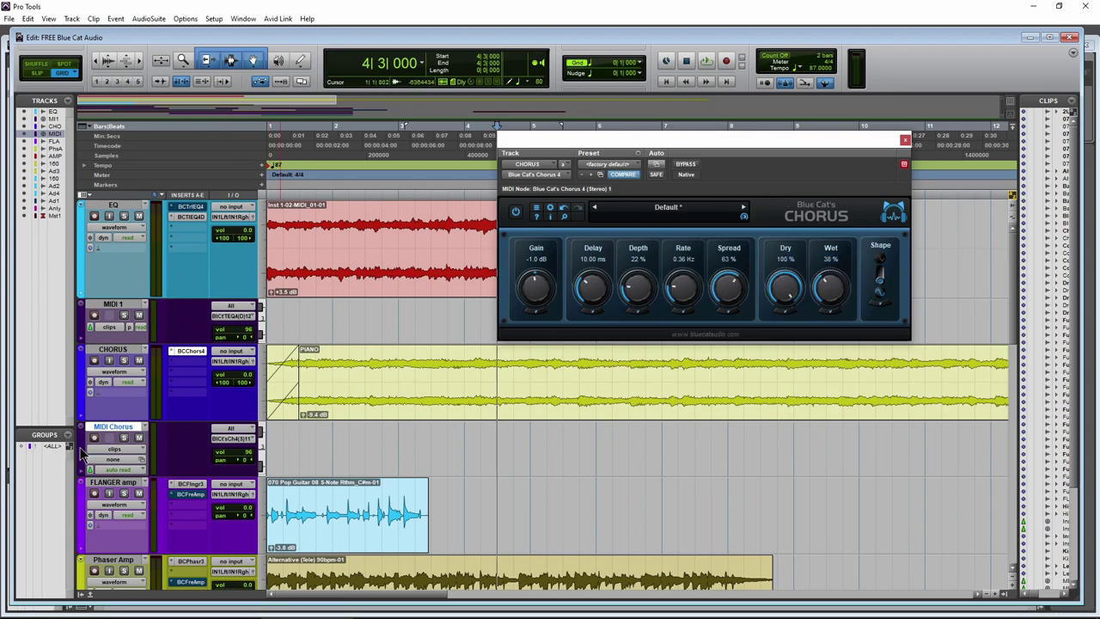
Record-enable the MIDI Chorus track and map a hardware controller to Rate with MIDI Learn, turning it to 1.85 Hz
left_click(95, 439)
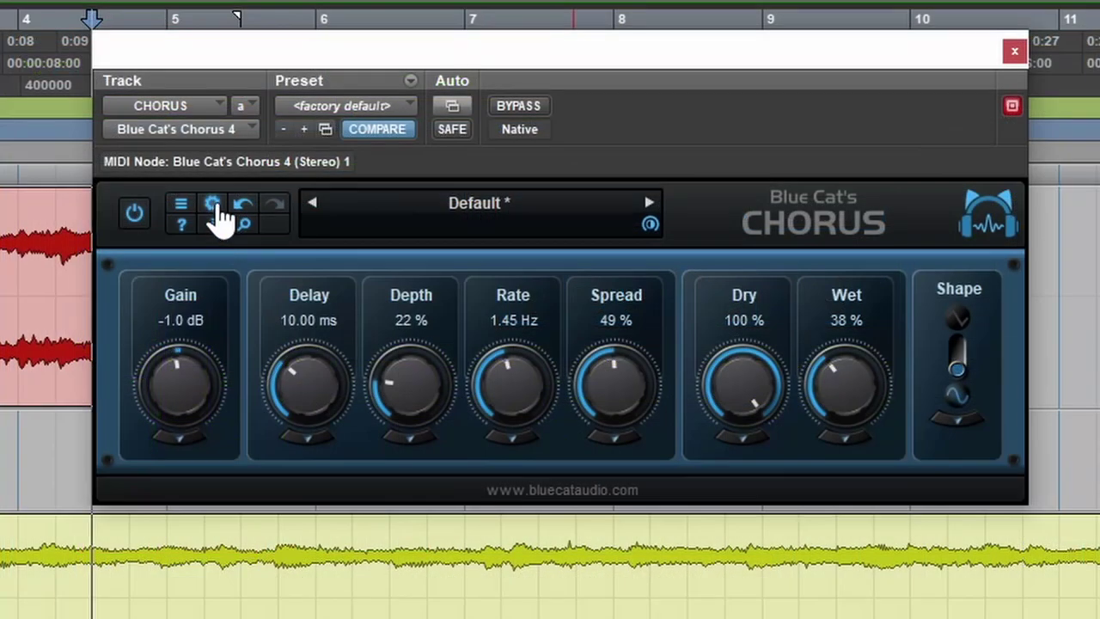
right_click(509, 442)
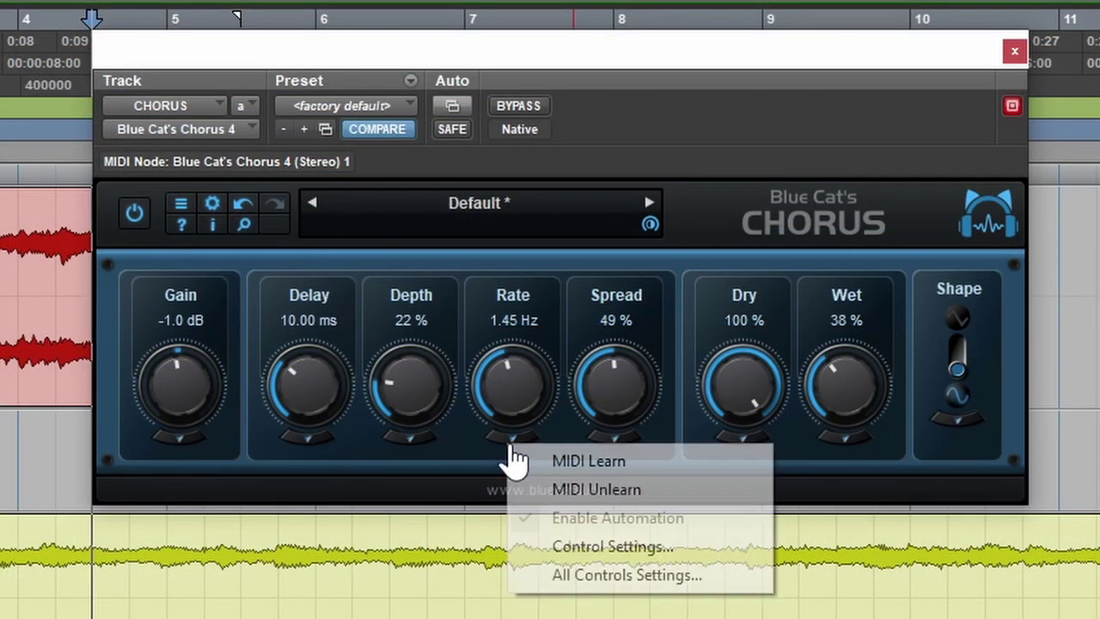
left_click(563, 458)
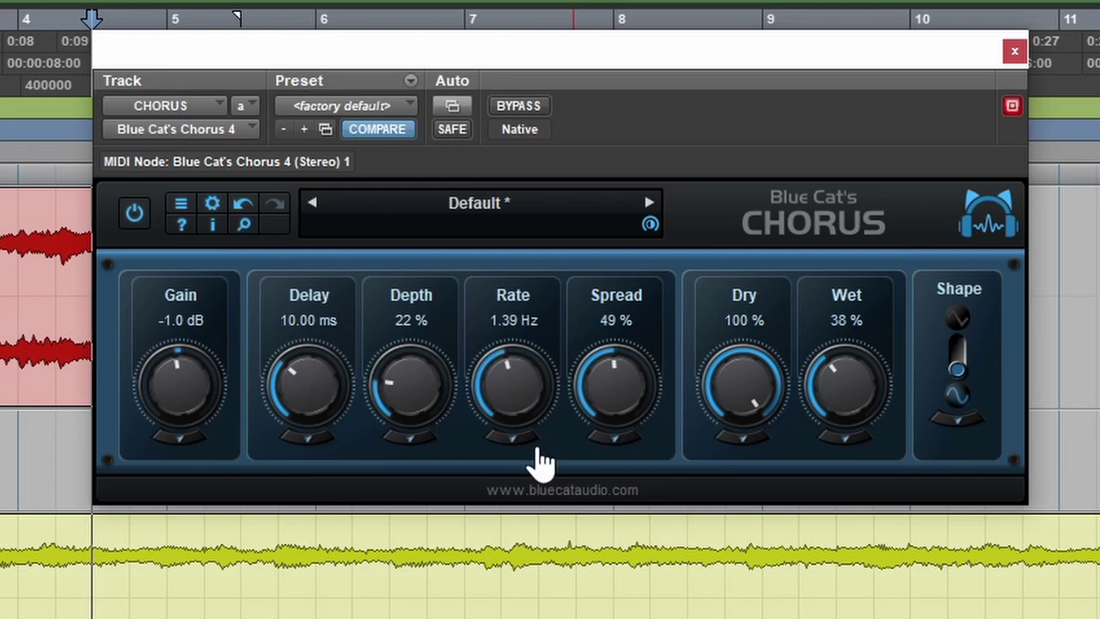
right_click(525, 453)
left_click(569, 455)
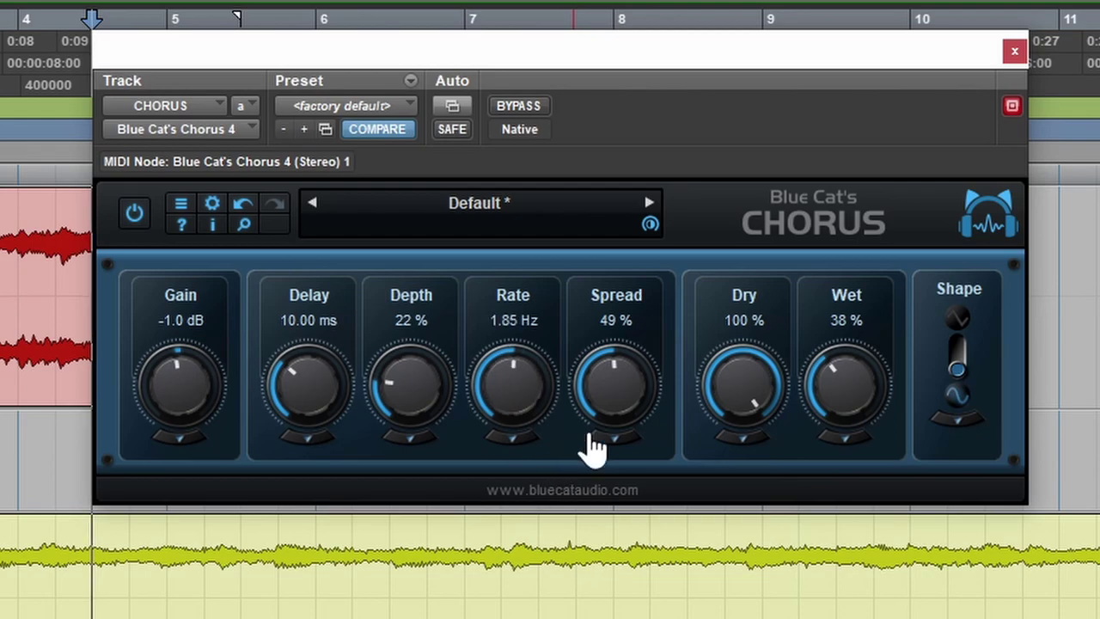
Map a hardware controller to Spread with MIDI Learn and turn it to 59 %
right_click(619, 450)
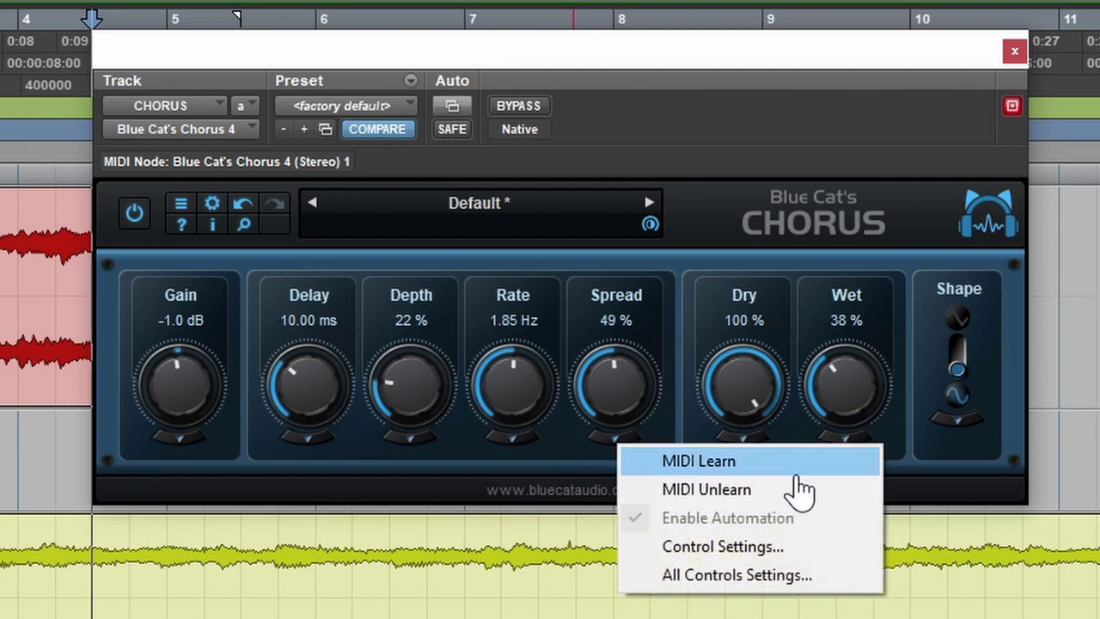
left_click(754, 471)
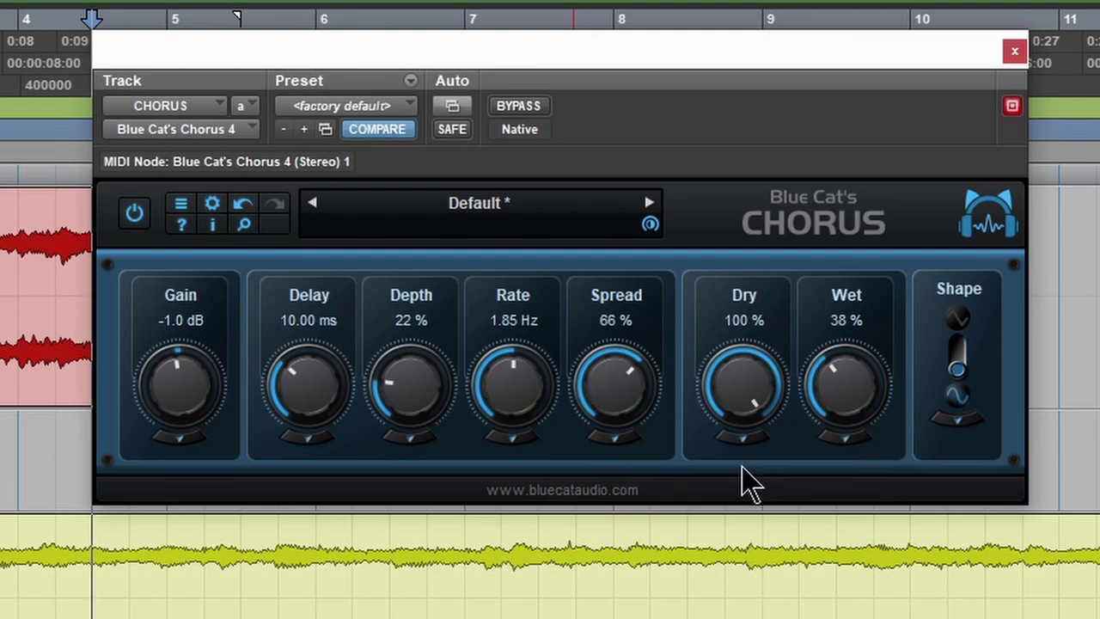
right_click(633, 436)
left_click(655, 448)
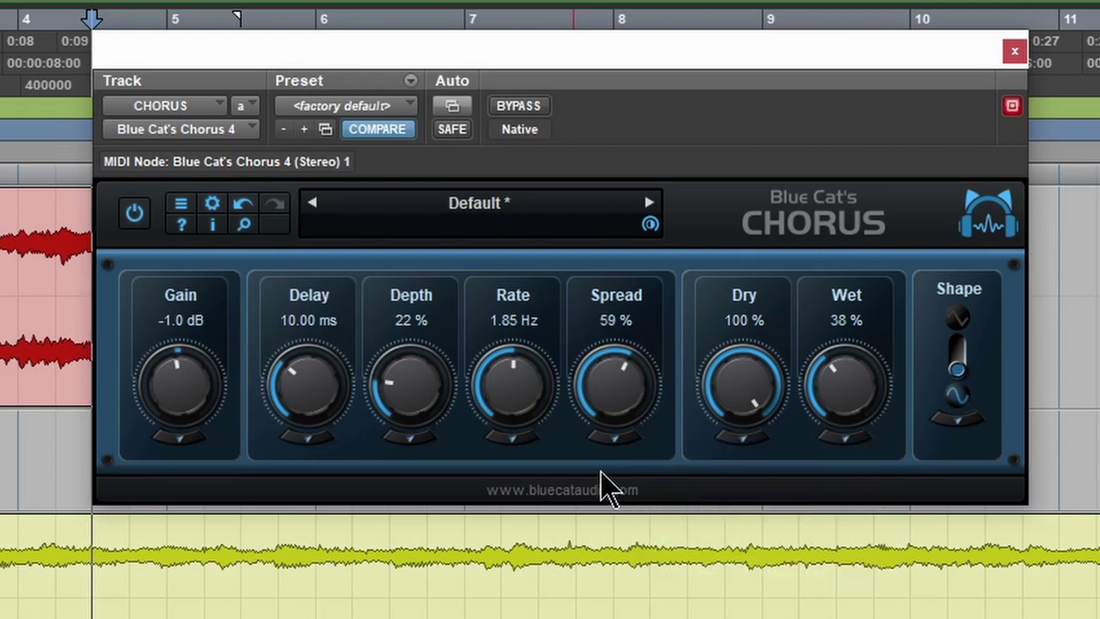
Check the learned MIDI channel and CC assignments in the settings of all Chorus controls, and cancel the dialog
right_click(749, 452)
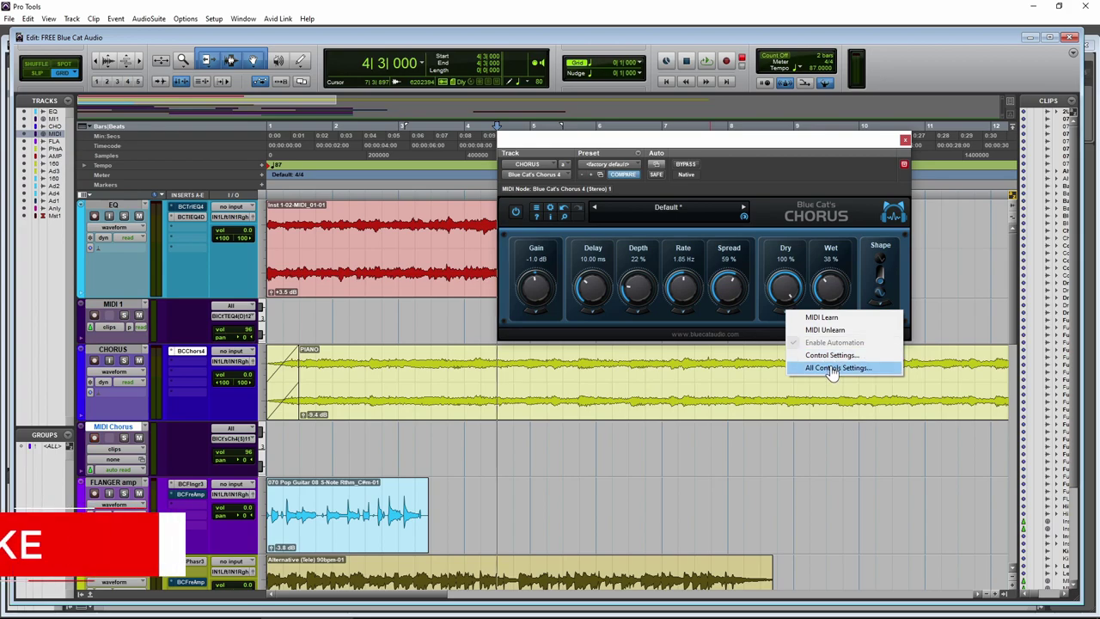
left_click(832, 368)
left_click_drag(695, 73, 685, 88)
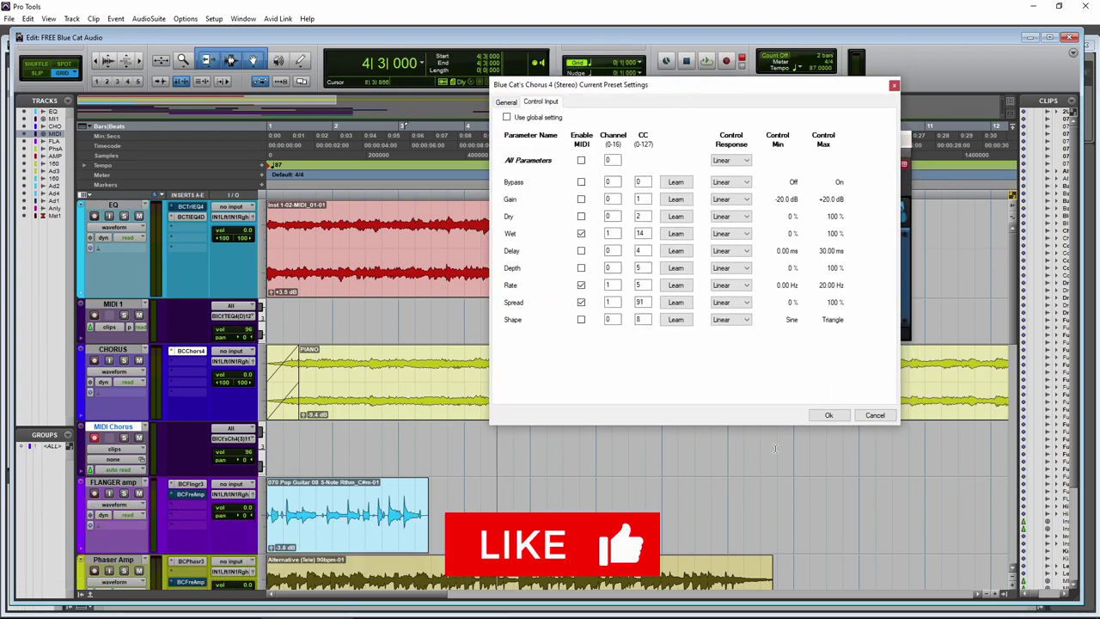
left_click_drag(714, 86, 704, 86)
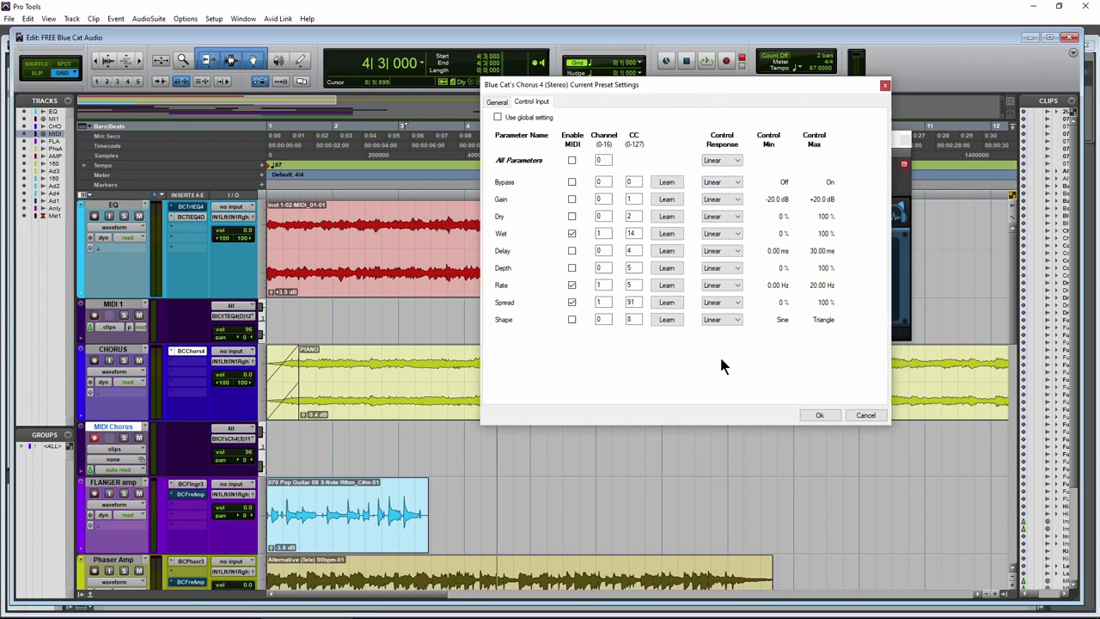
left_click(865, 415)
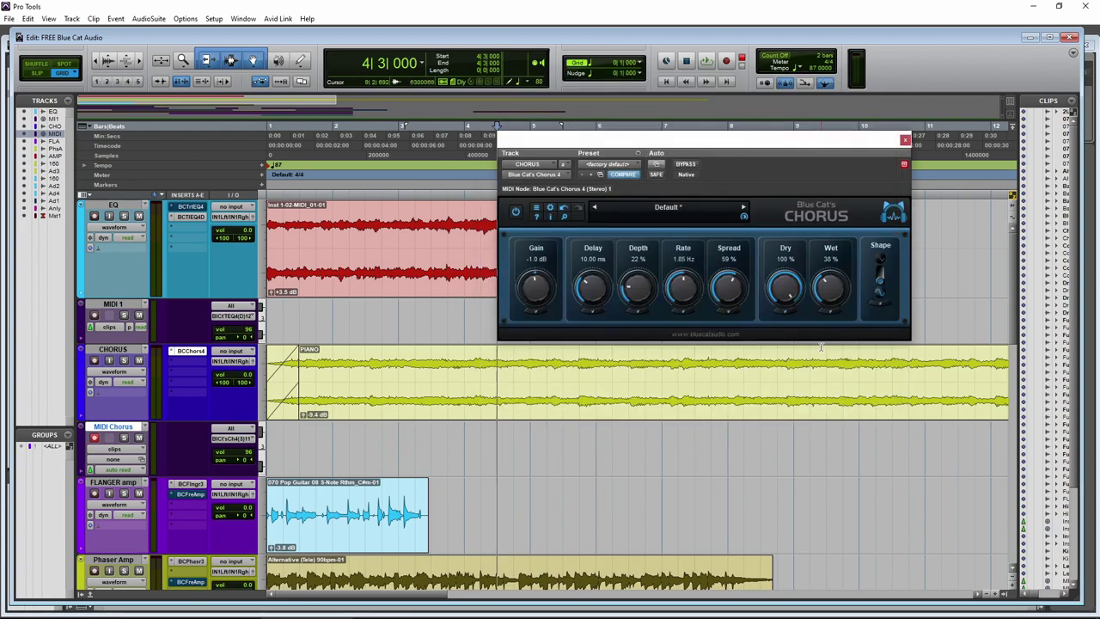
Close the Chorus, open the dual Triple EQ on the EQ track and set its MIDI Program Change to Channel 2
left_click(904, 139)
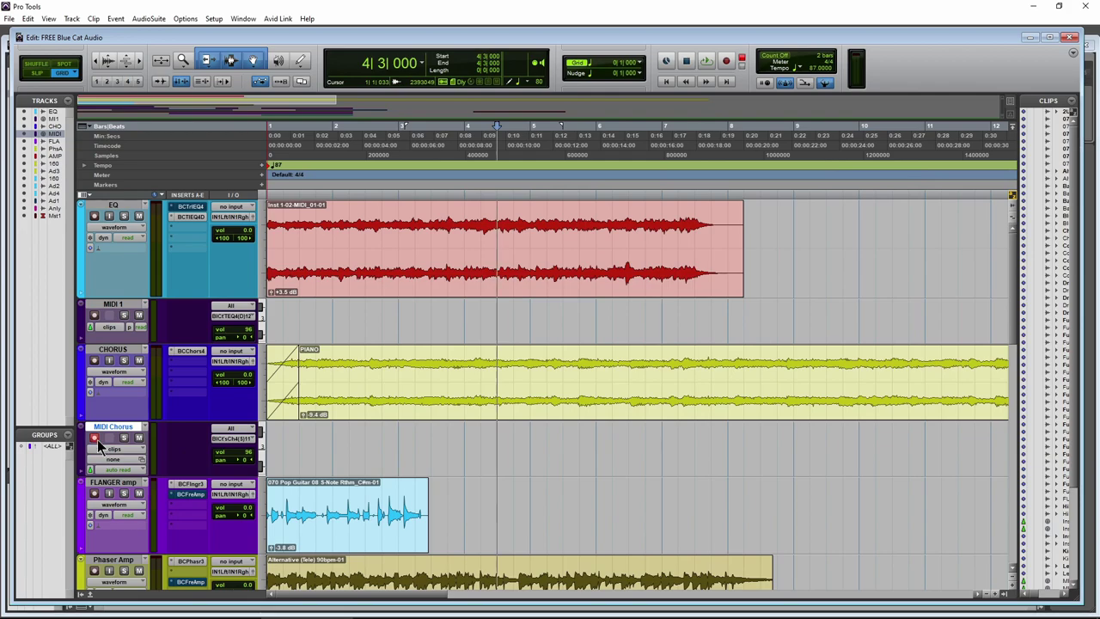
left_click(183, 222)
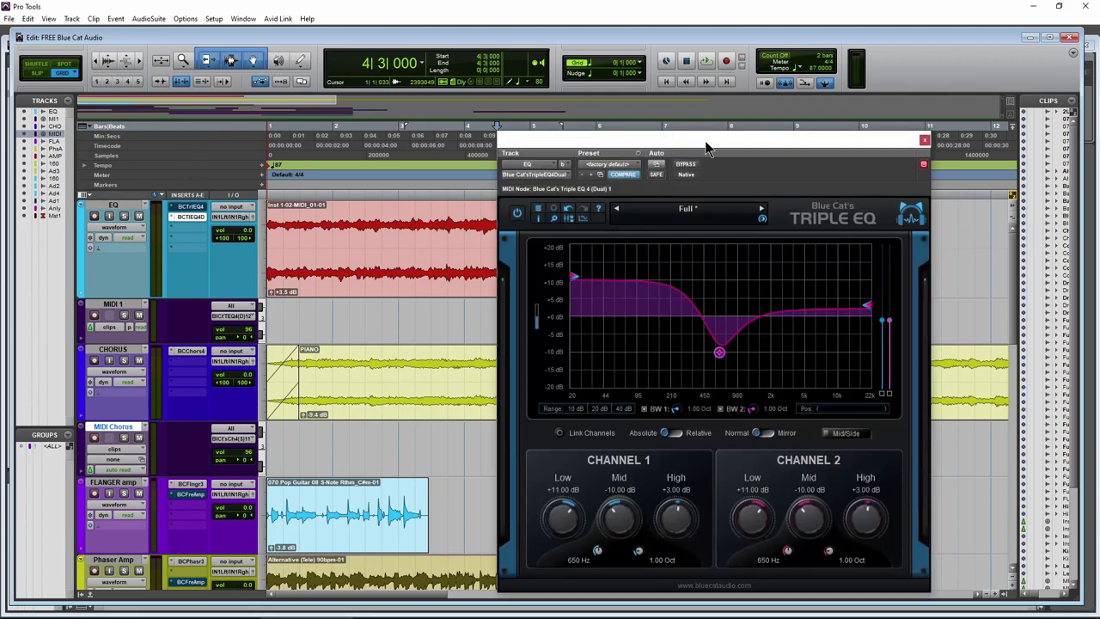
left_click_drag(698, 131, 727, 82)
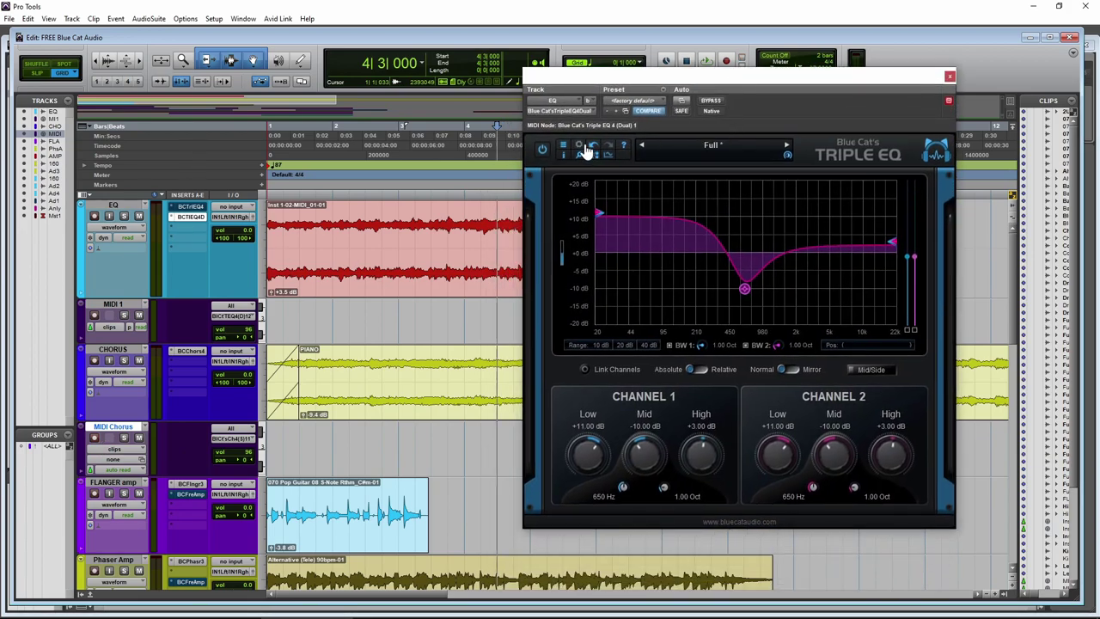
left_click(722, 147)
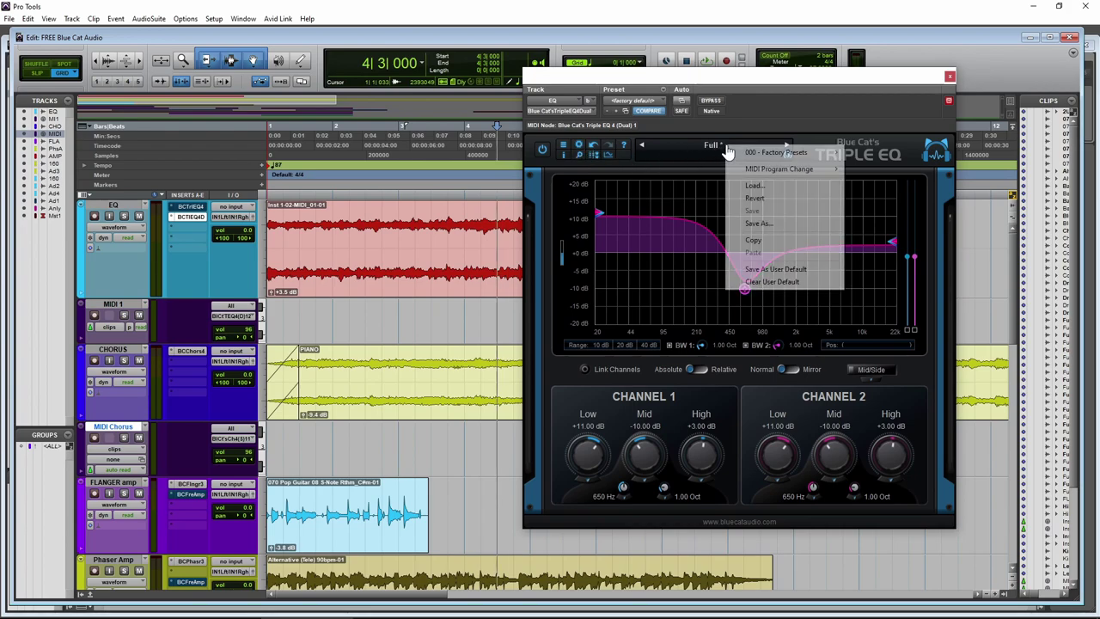
mouse_move(808, 168)
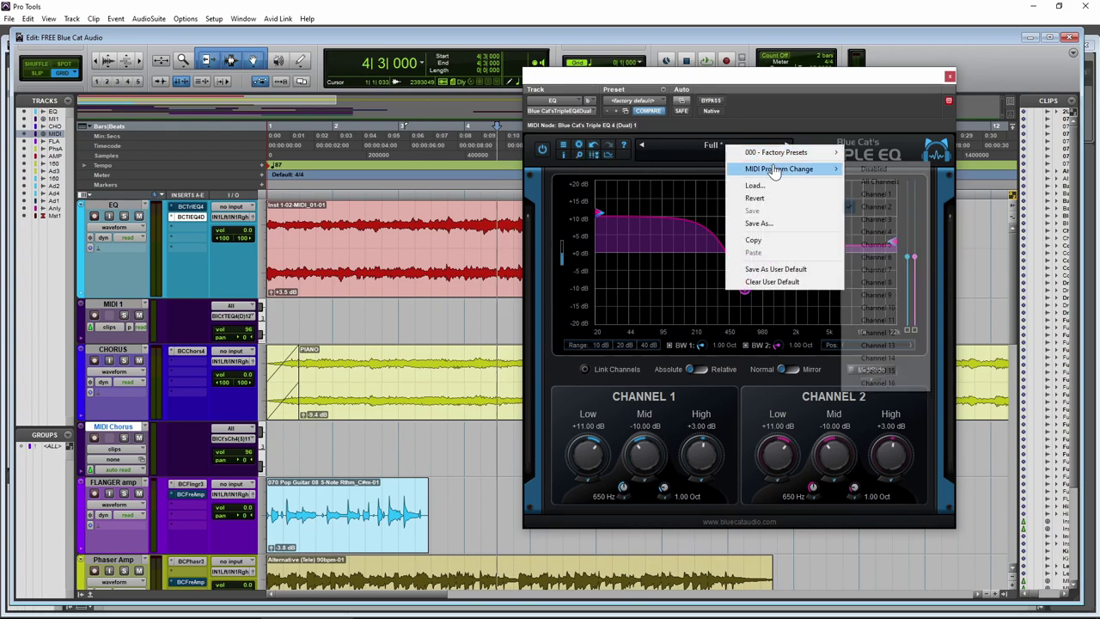
left_click(885, 207)
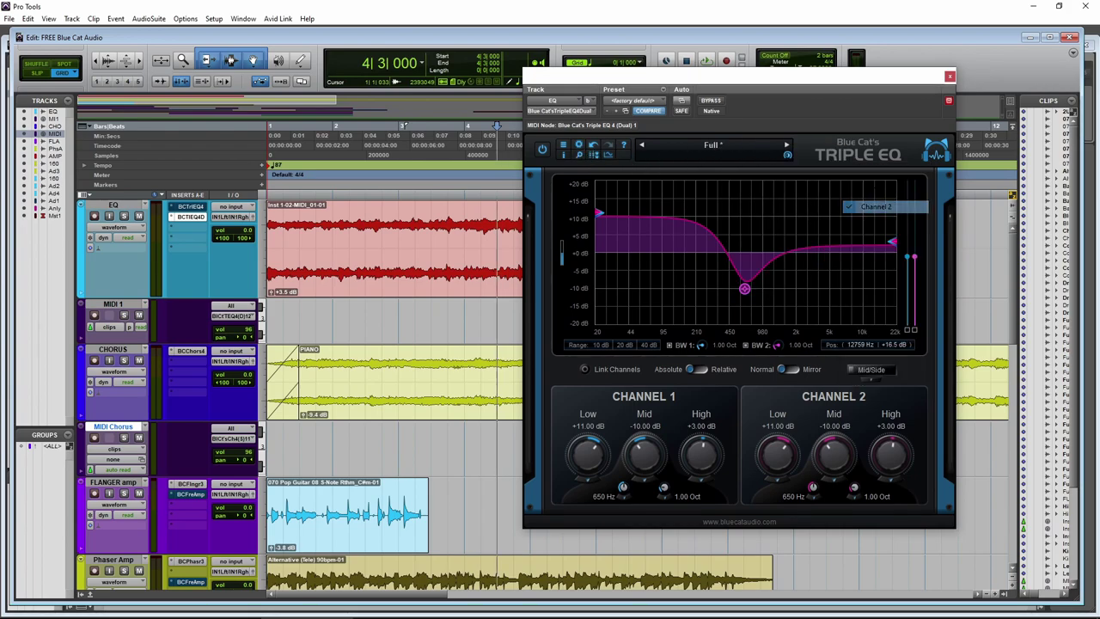
Record-enable the MIDI 1 track and route its output to the EQ track's Blue Cat's Triple EQ 4 (Dual) on channel-2
left_click(120, 305)
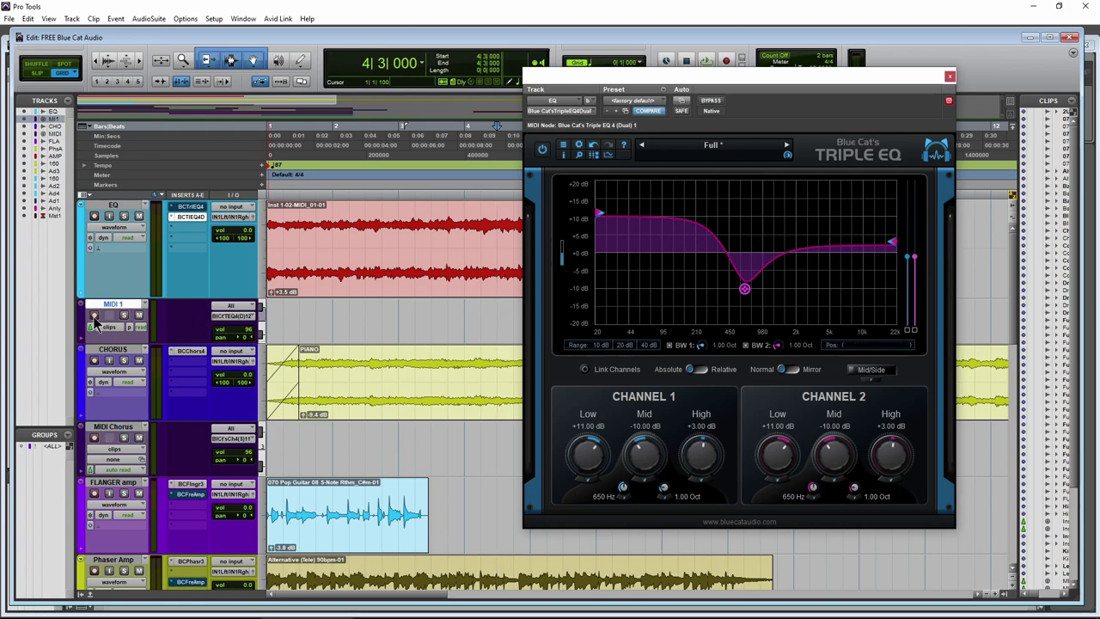
left_click(234, 310)
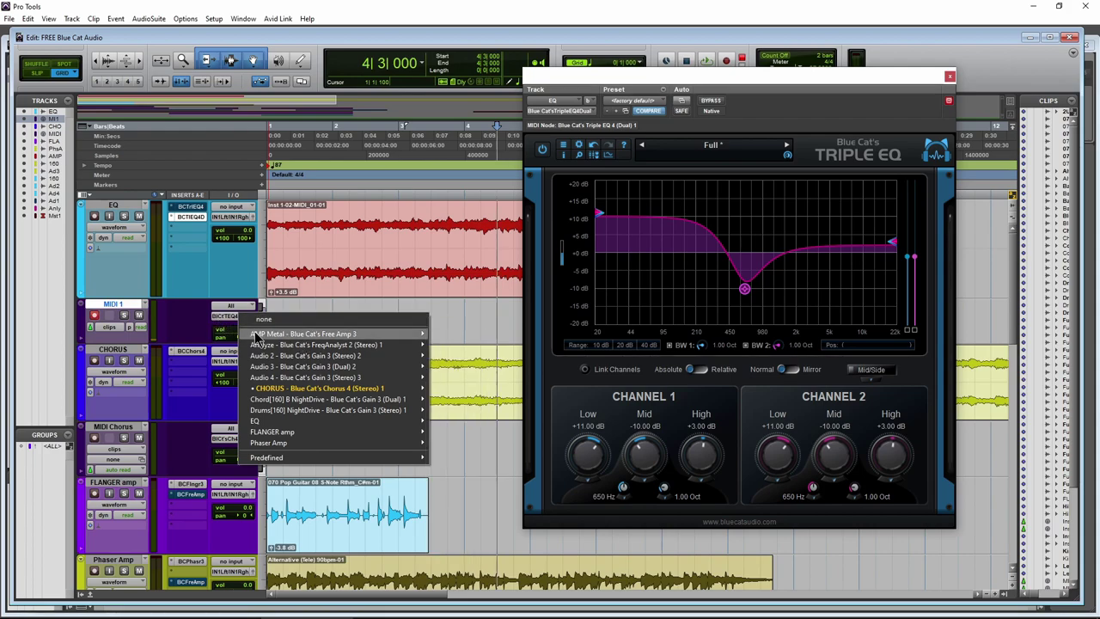
mouse_move(315, 394)
mouse_move(257, 421)
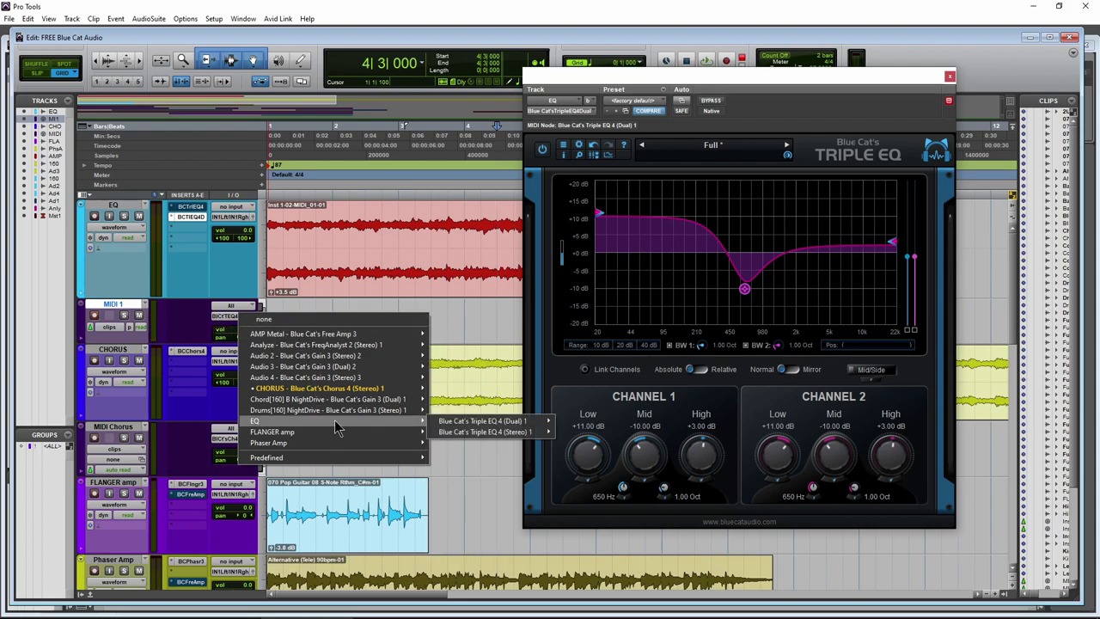
mouse_move(475, 426)
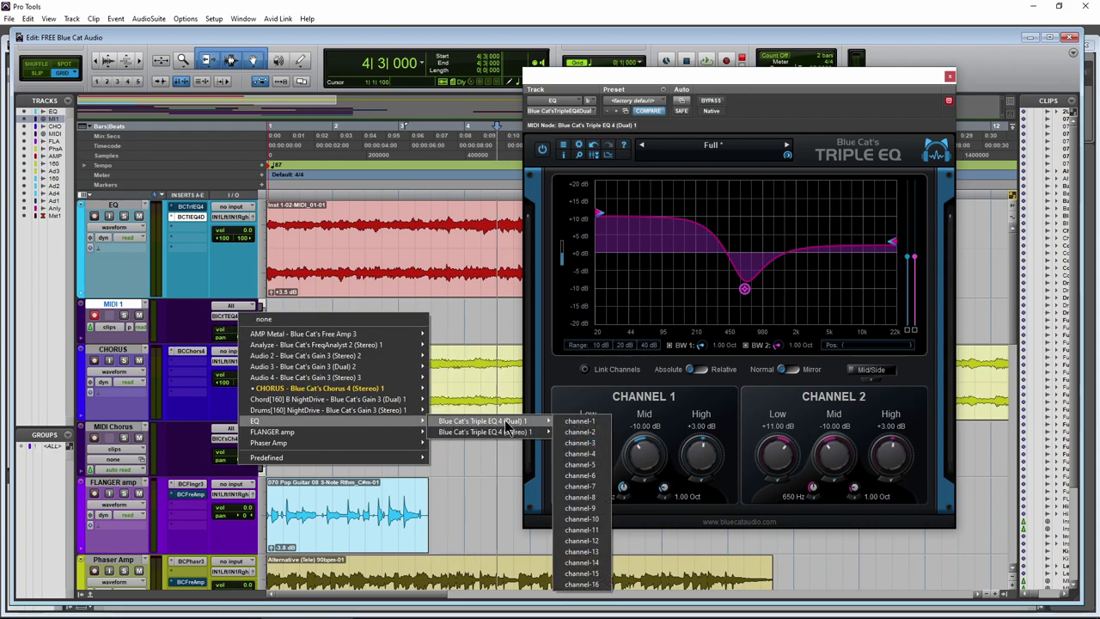
left_click(581, 431)
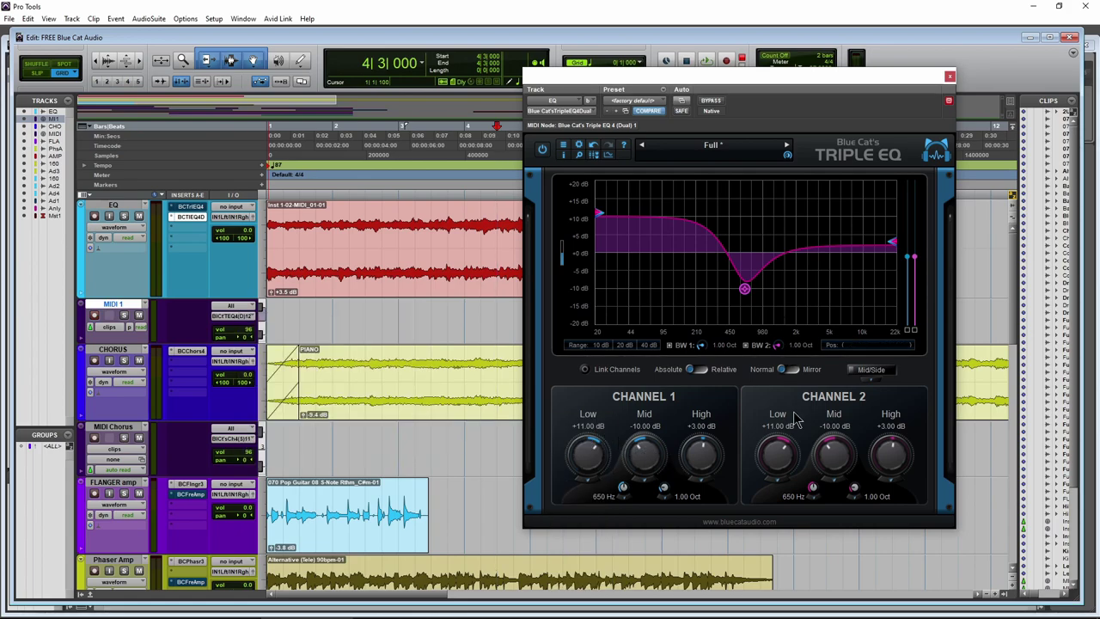
Map a hardware controller to the Low gain of Channel 2 and Channel 1 with MIDI Learn, turning both to -8.50 dB
left_click(778, 481)
left_click(791, 489)
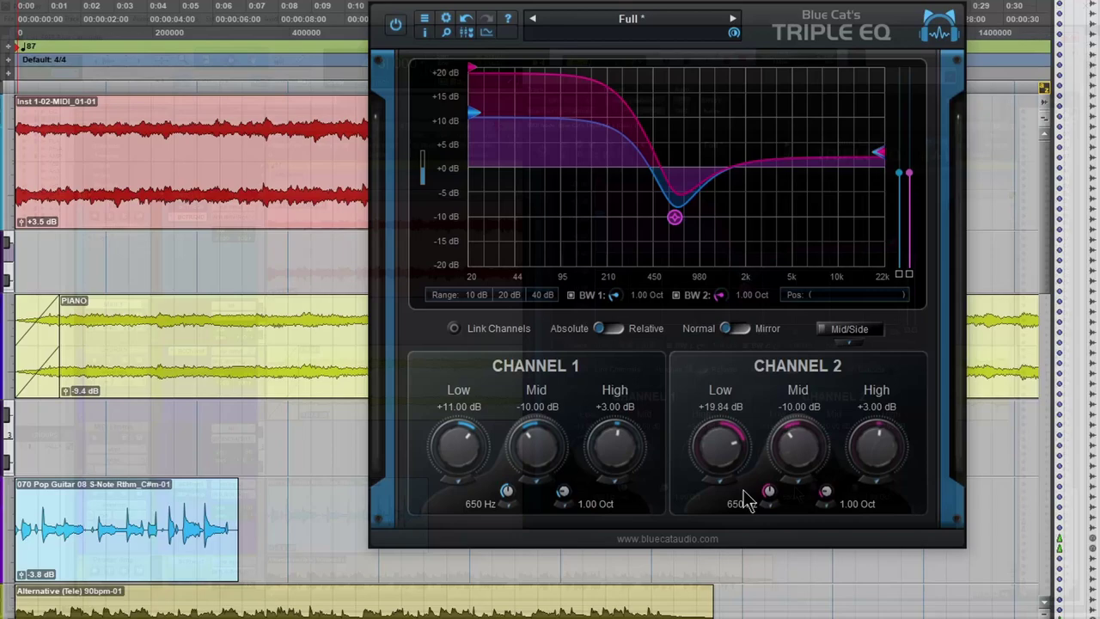
left_click(457, 481)
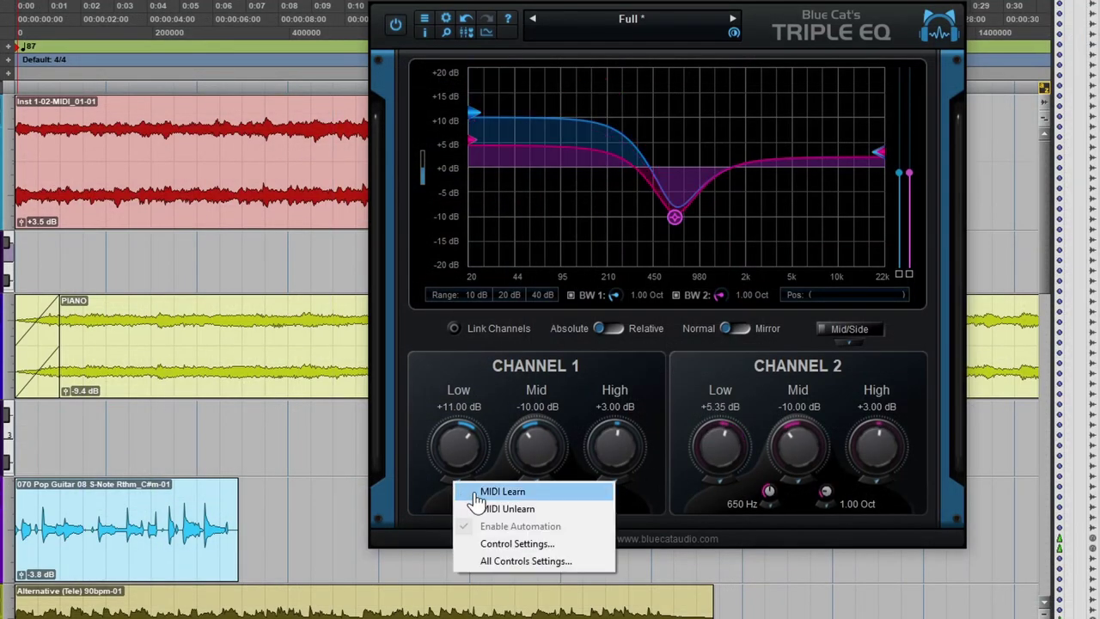
left_click(470, 493)
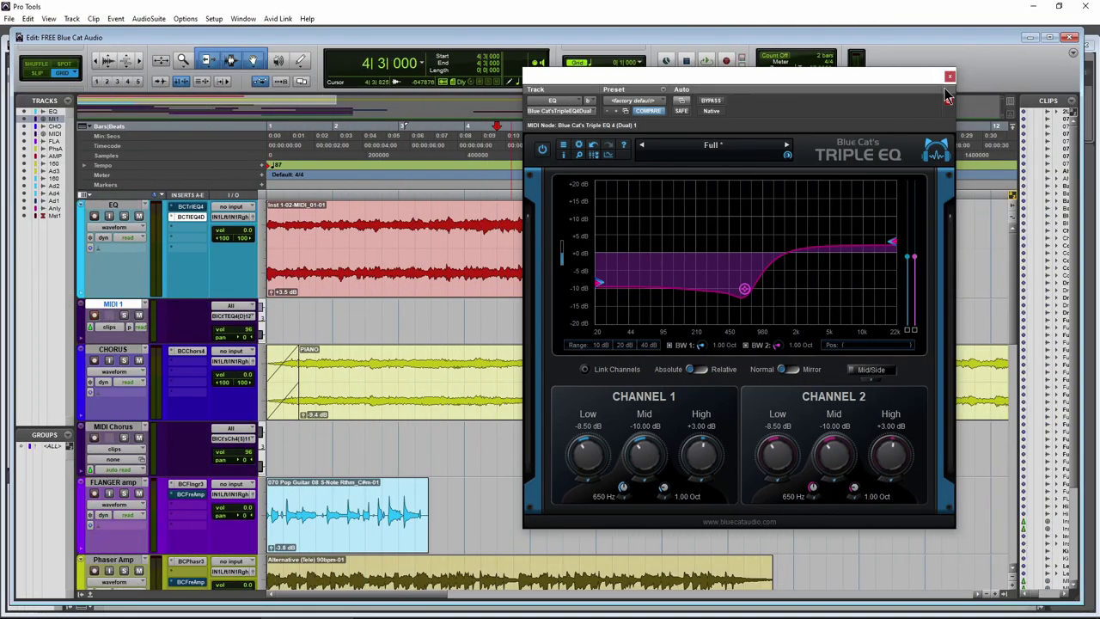
Close the Triple EQ, open the Flanger on the FLANGER amp track, solo the track and play its selected guitar clip from the start
left_click(230, 318)
scroll(189, 320, "down", 3)
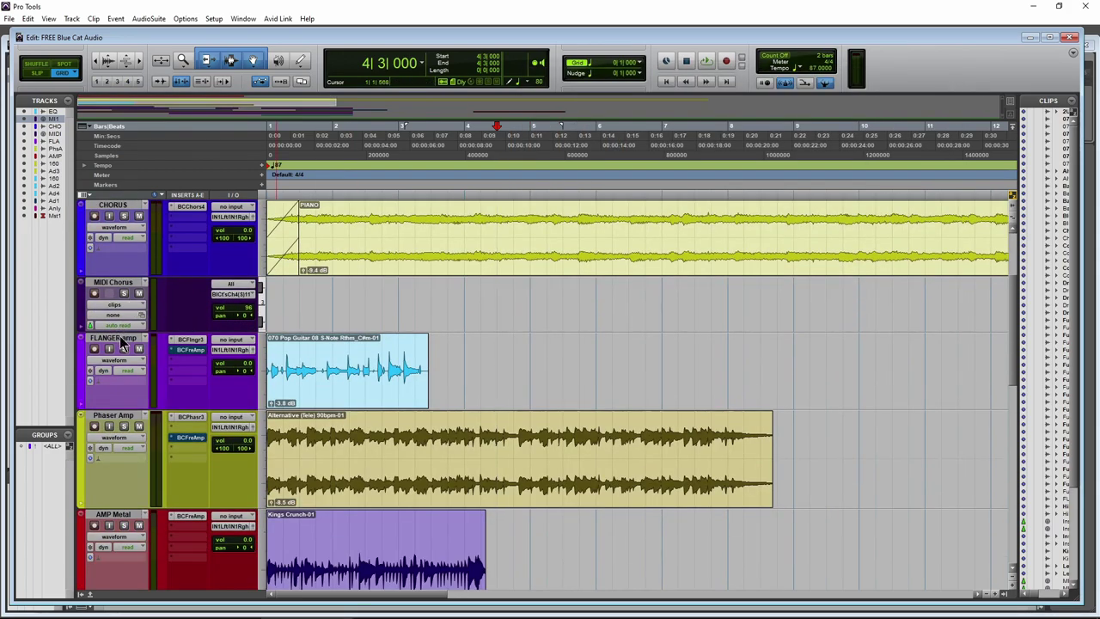
left_click(122, 339)
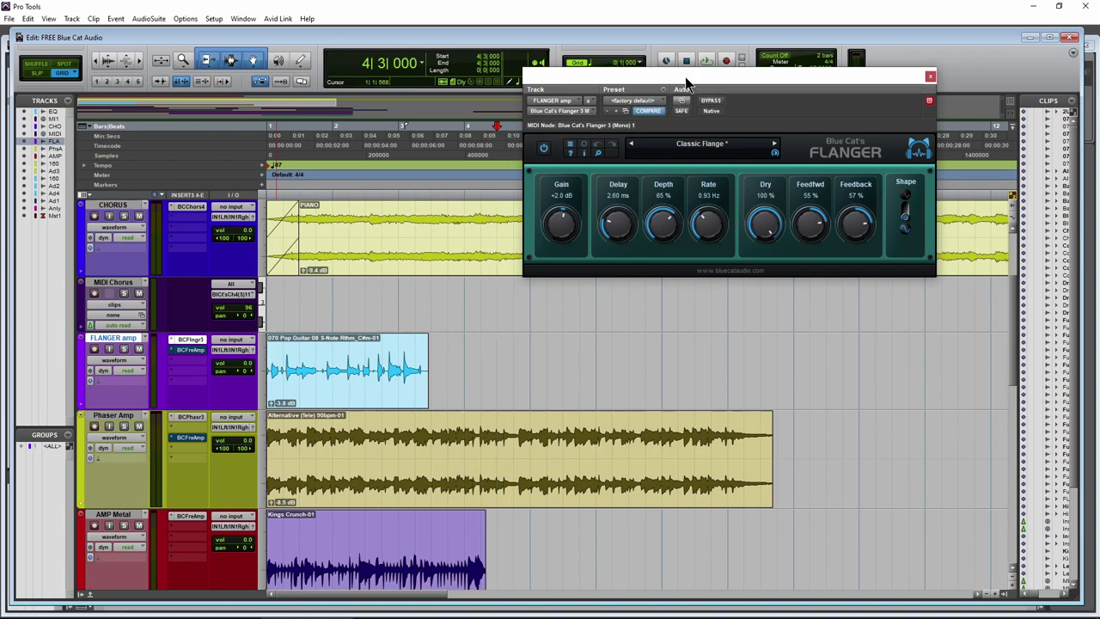
left_click_drag(685, 76, 688, 123)
key("Return")
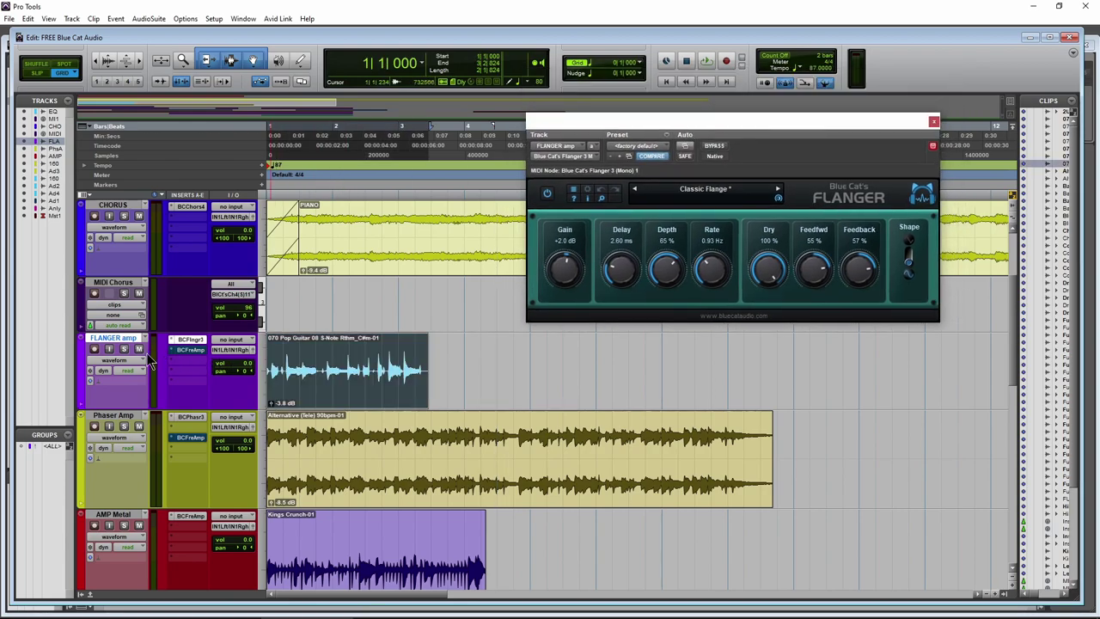
left_click(126, 350)
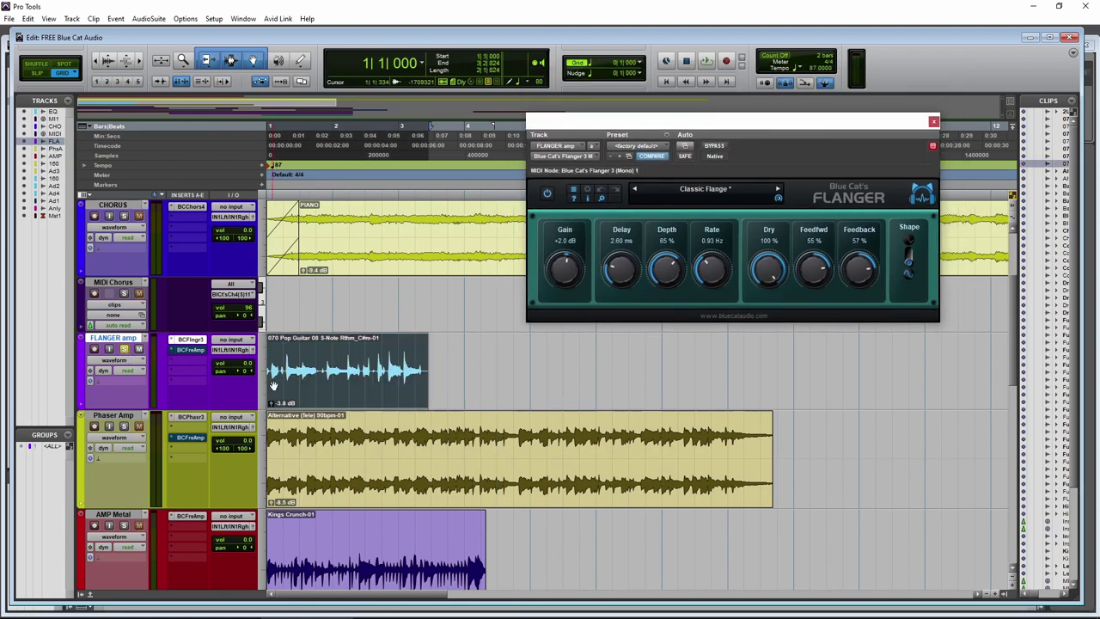
key("space")
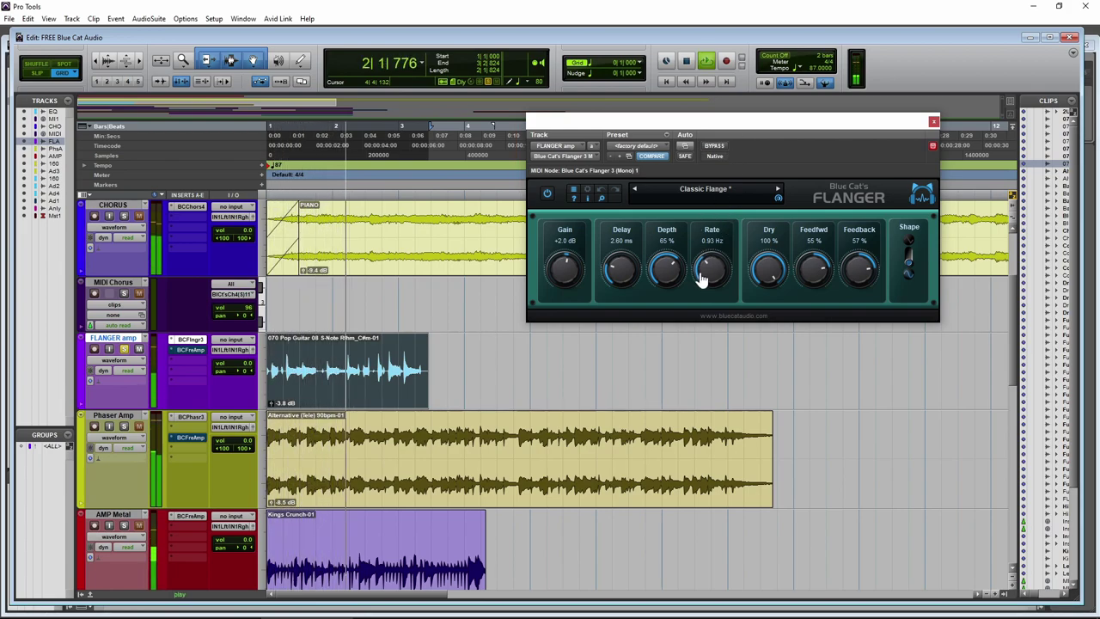
Set the Flanger's Rate to 1.04 Hz, Feedfwd to 46 % and Feedback to 27 % during playback, and stop
mouse_move(702, 278)
left_mouse_down()
mouse_move(705, 252)
mouse_move(706, 276)
left_mouse_up()
left_click(714, 191)
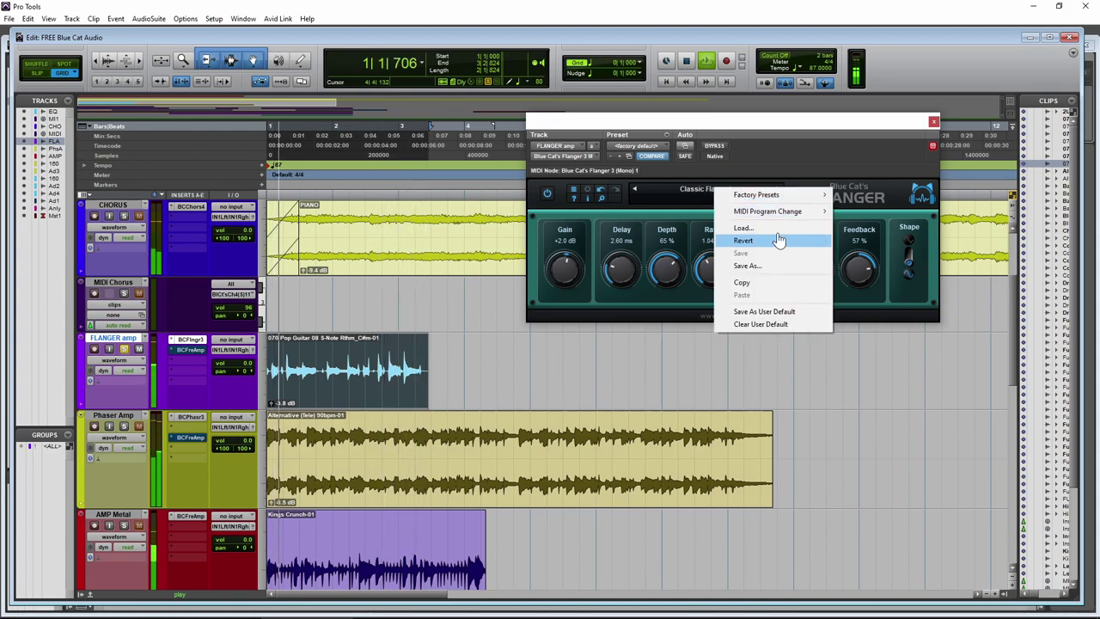
left_click(821, 145)
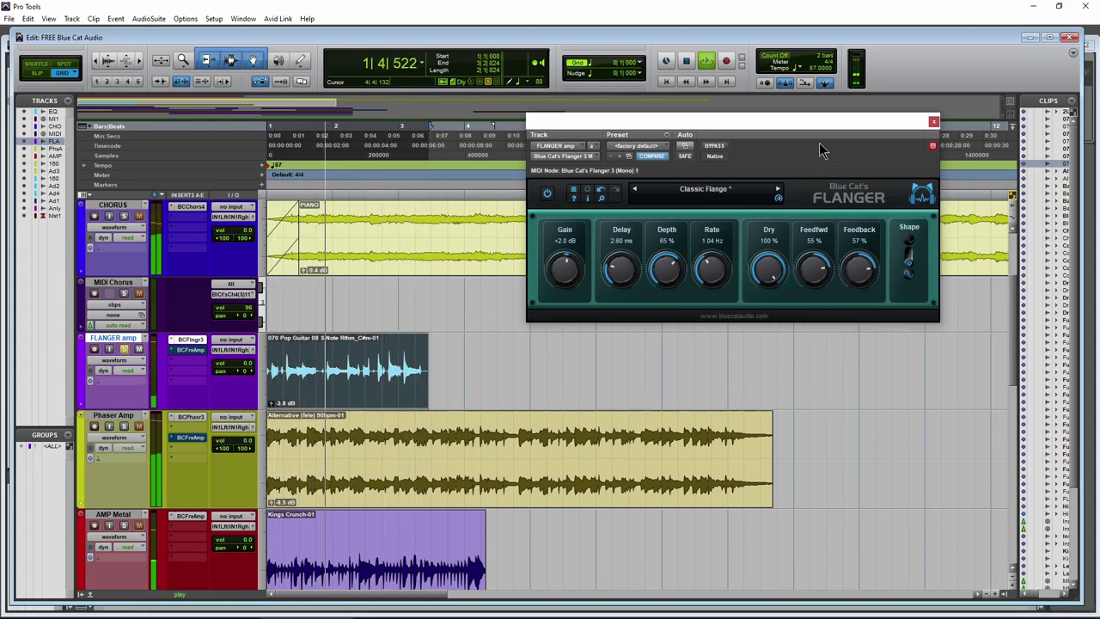
left_click_drag(819, 272, 863, 284)
key("space")
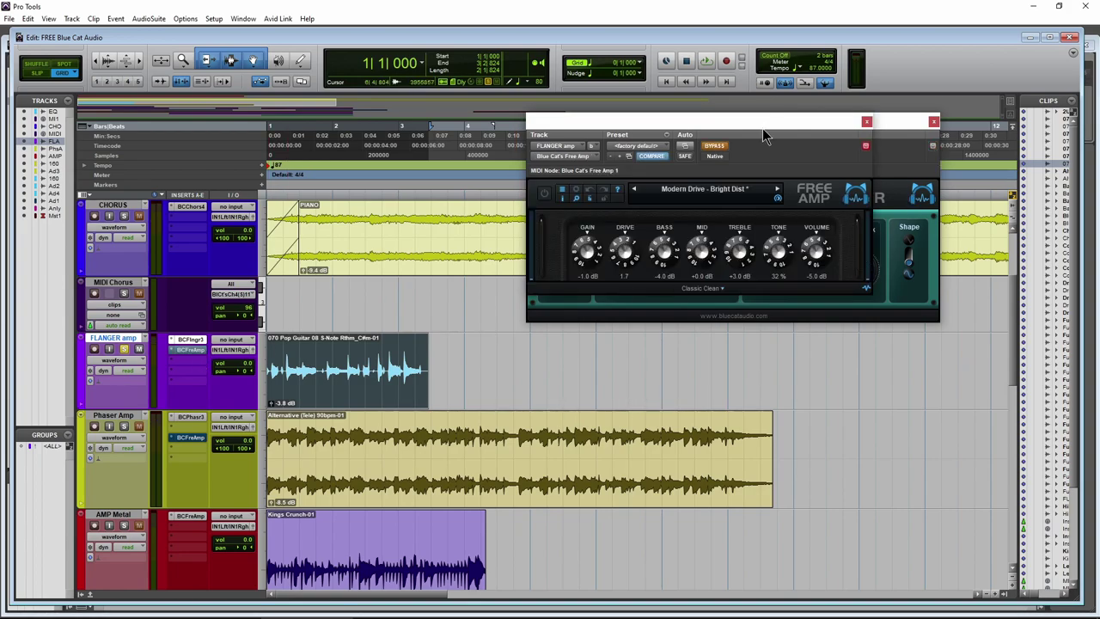
View the Free Amp's amp model list without changing it, and arrange the Flanger and Free Amp windows side by side
left_click_drag(763, 128, 375, 124)
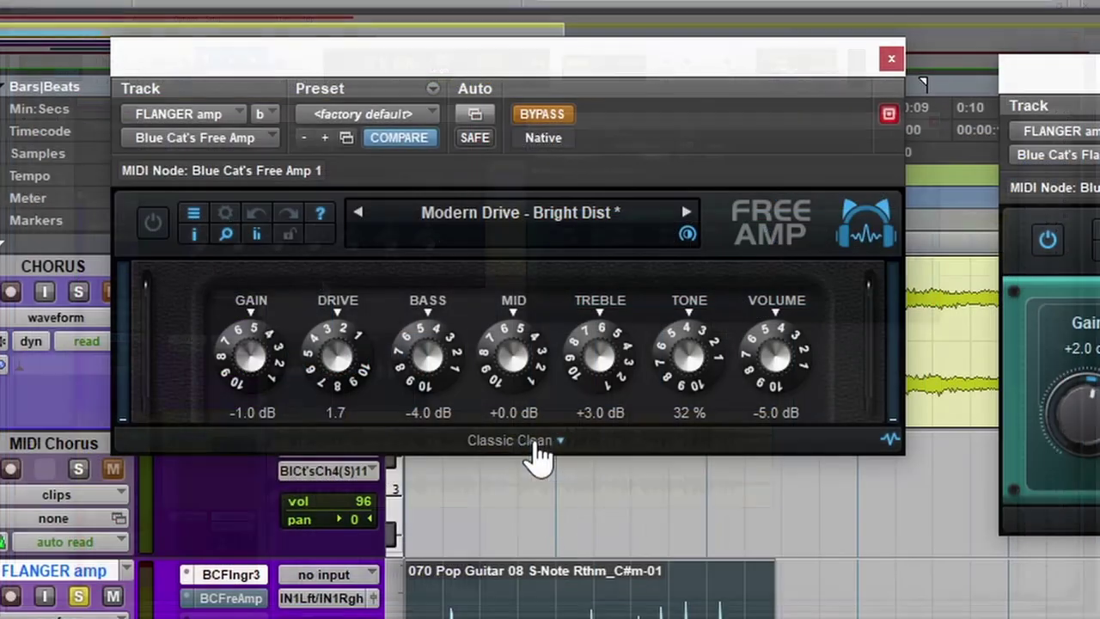
left_click(535, 441)
left_click(720, 137)
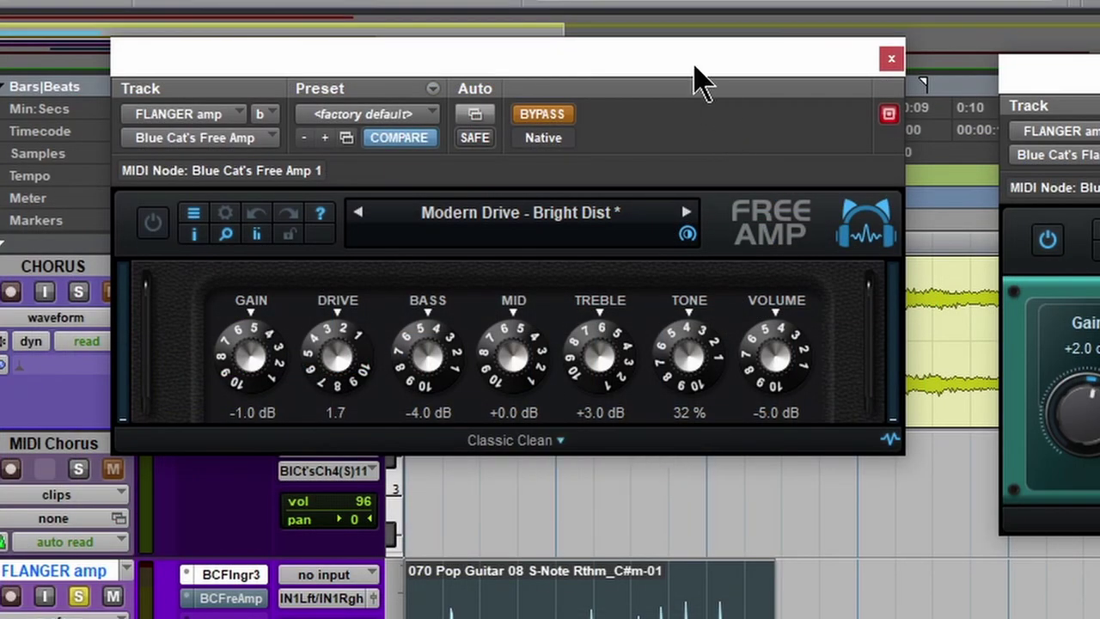
left_click_drag(700, 83, 734, 80)
left_click_drag(1096, 66, 371, 177)
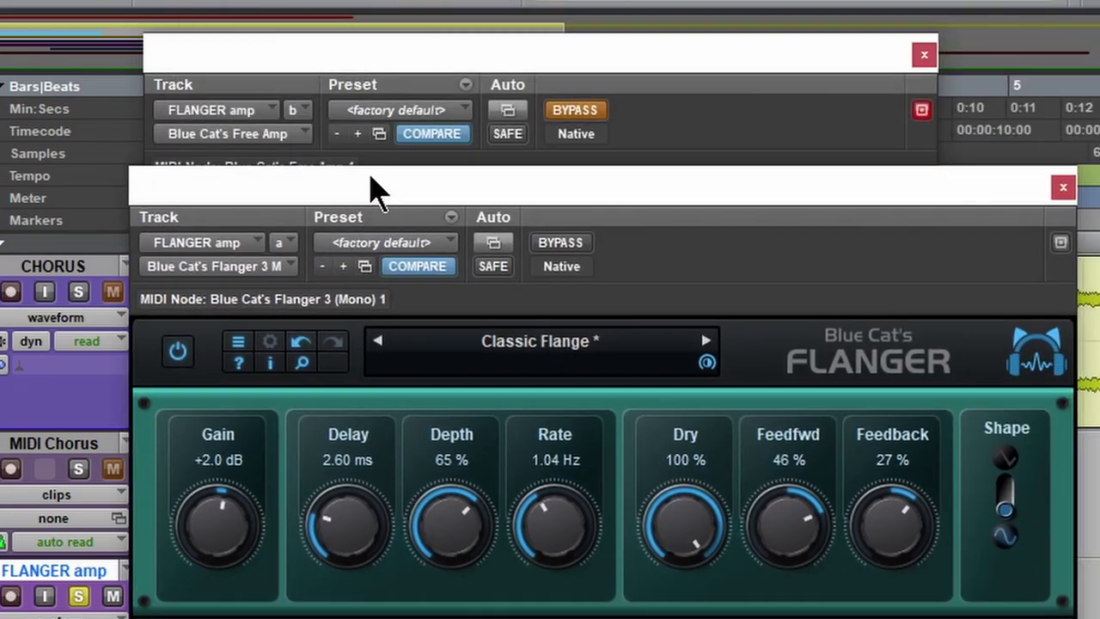
left_click_drag(463, 52, 1099, 51)
left_click_drag(386, 163, 428, 79)
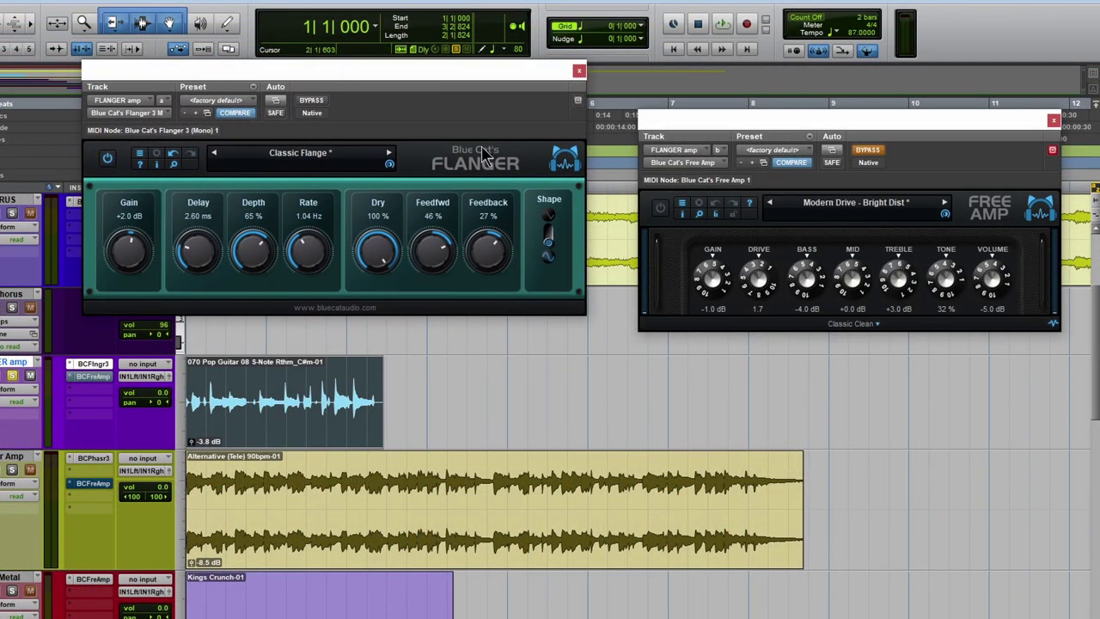
Play the guitar clip, take the Free Amp out of bypass, compare the sound with the Flanger bypassed and active, and stop playback
key("space")
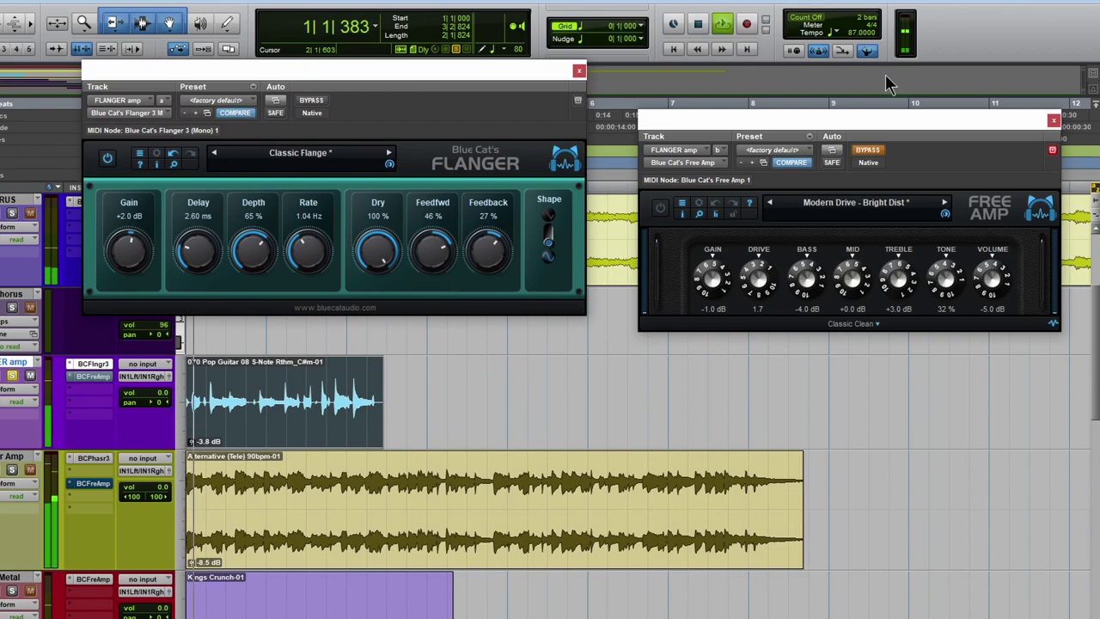
left_click(879, 151)
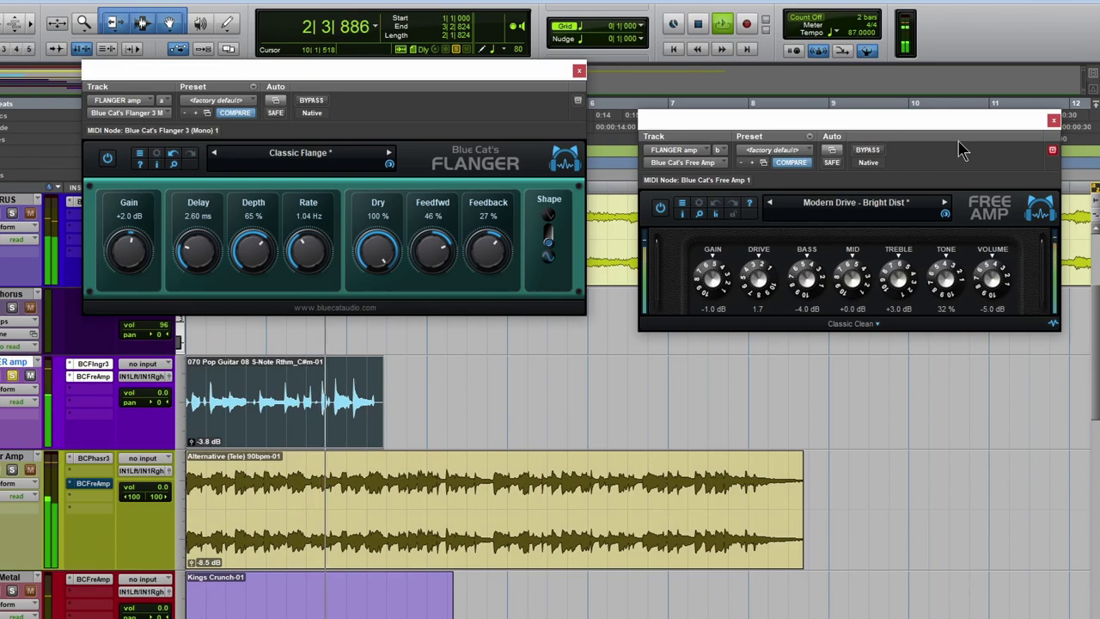
left_click(312, 102)
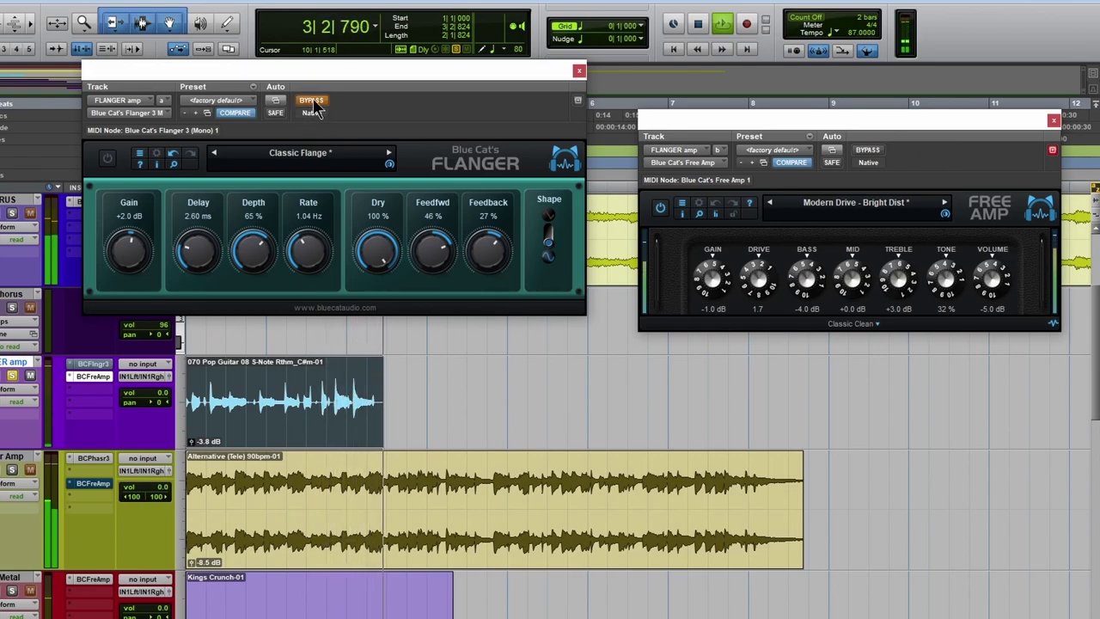
left_click(312, 101)
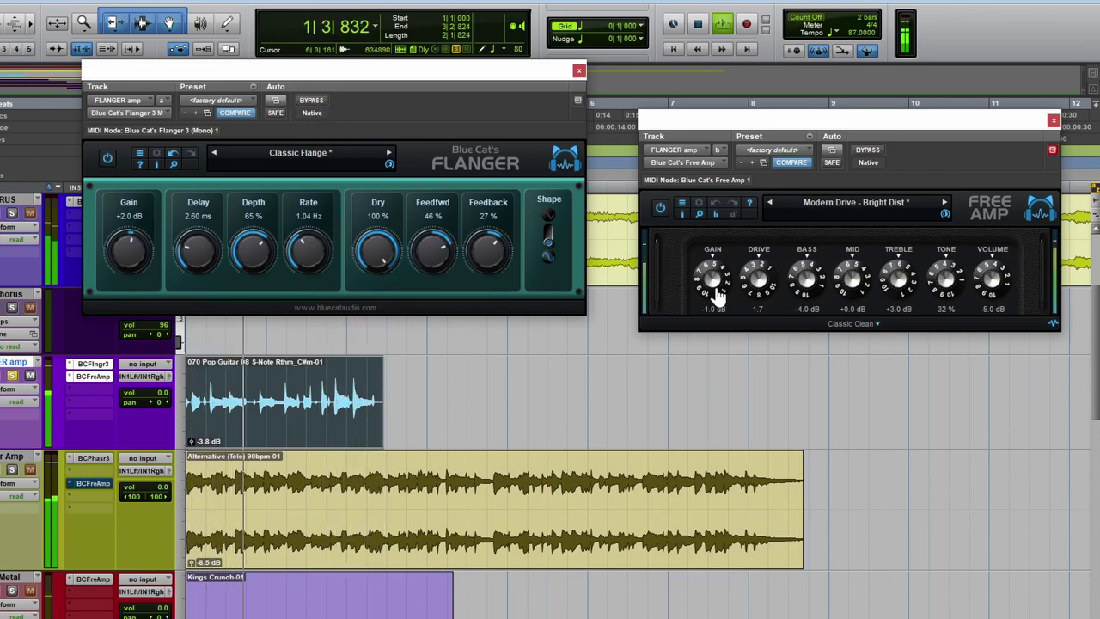
left_click(698, 26)
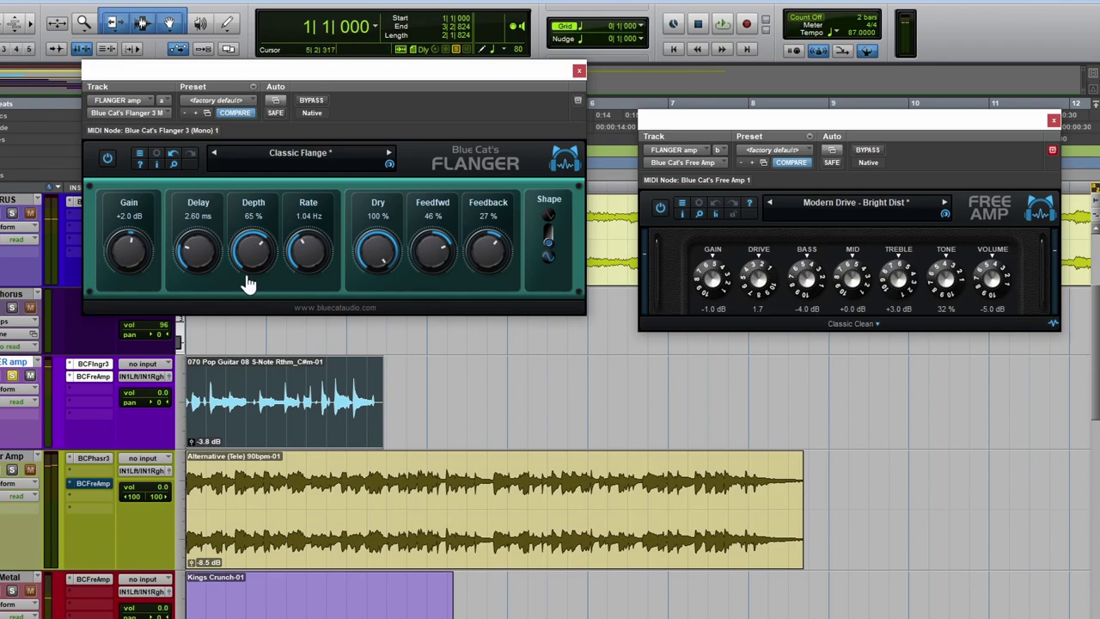
Open the Phaser on the Phaser Amp track, close the Flanger and move the Phaser window into its place
left_click(94, 458)
left_click_drag(938, 120, 809, 167)
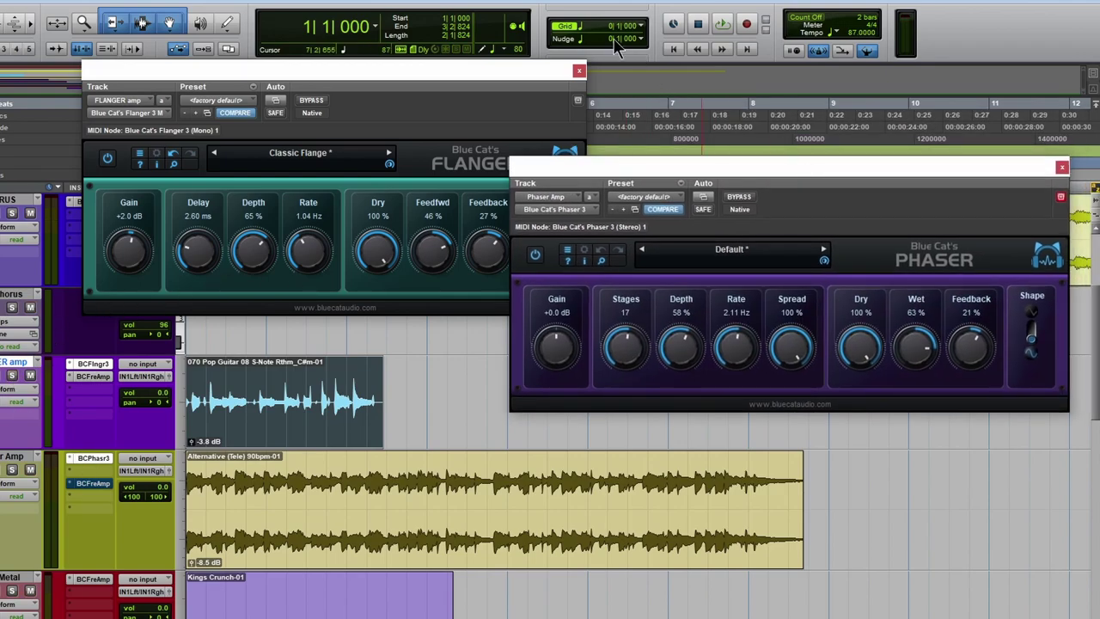
left_click(579, 72)
left_click_drag(737, 166, 344, 75)
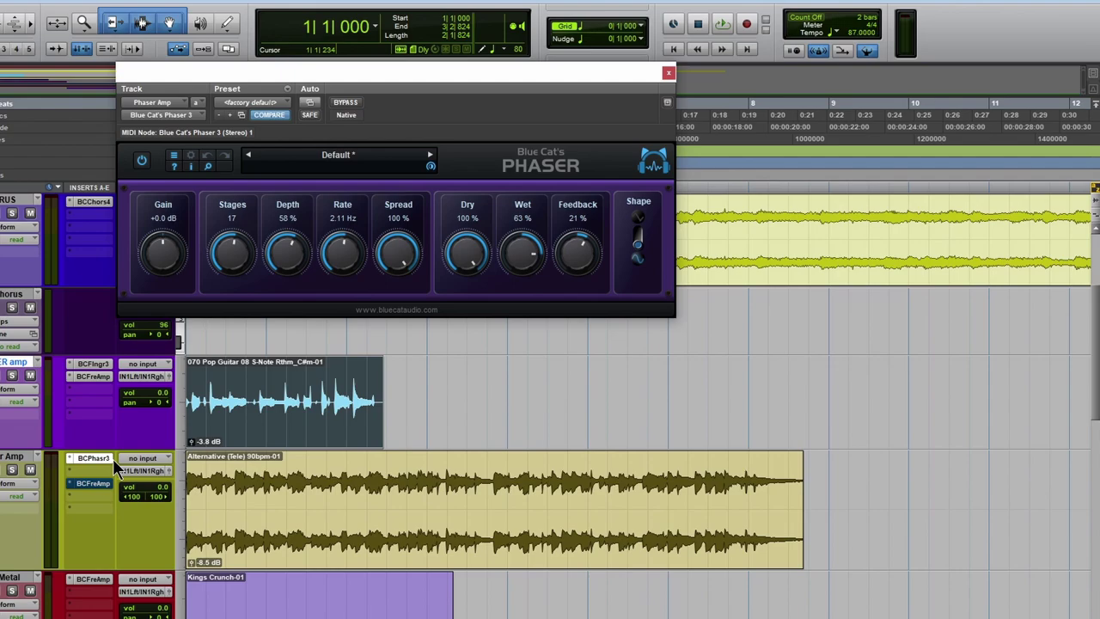
Solo the Phaser Amp track, select its Alternative (Tele) 90bpm clip and play it through the Phaser
left_click(263, 532)
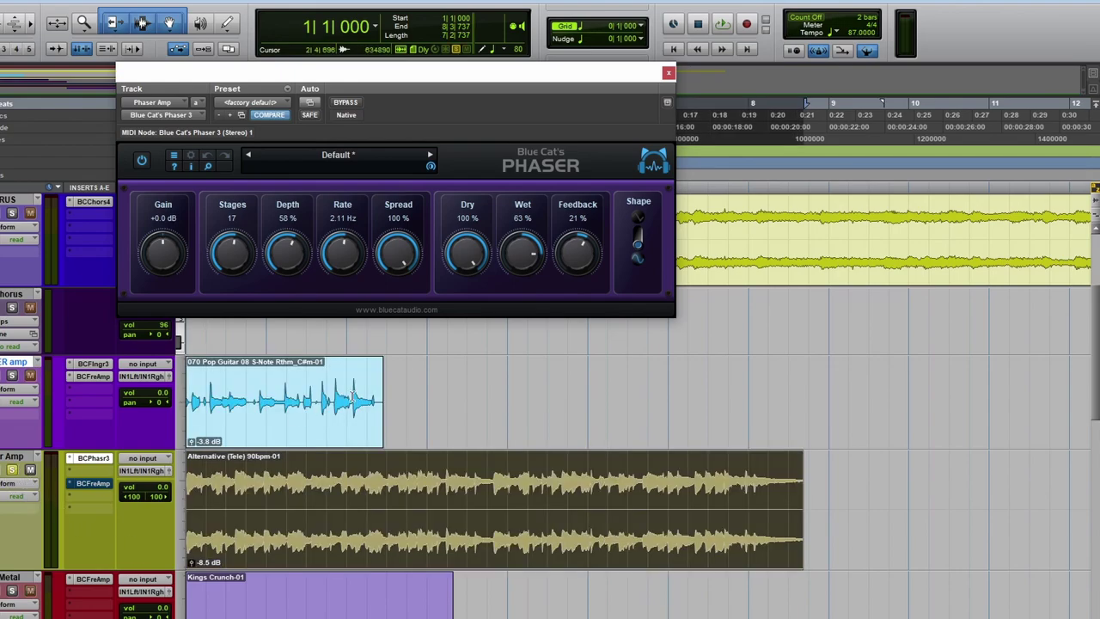
scroll(411, 401, "down", 3)
key("space")
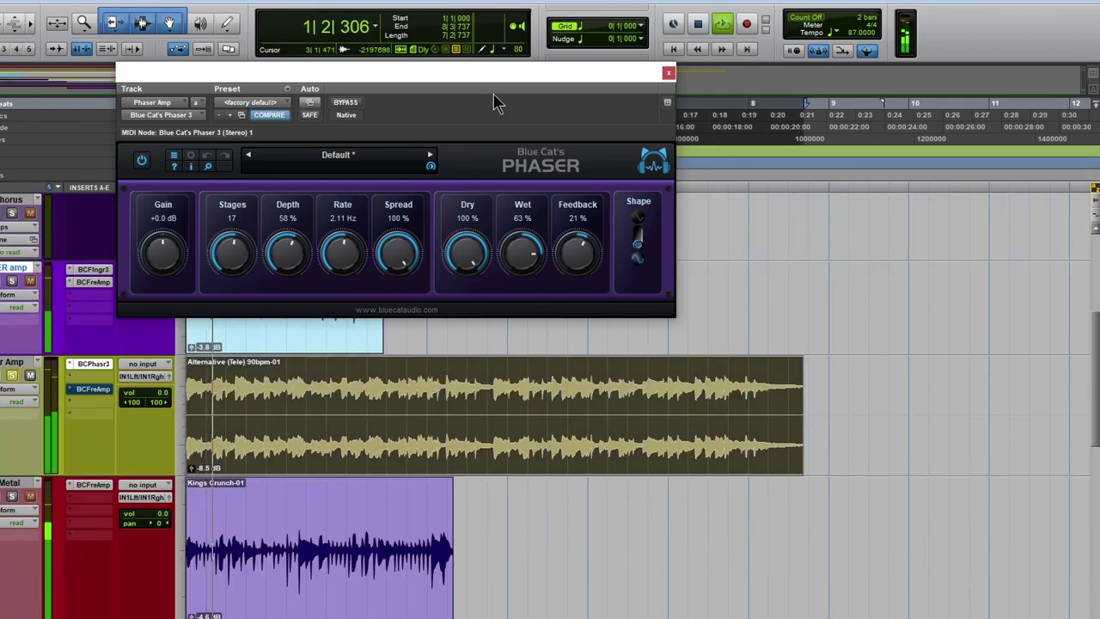
While the clip plays, set the Phaser's Feedback to 28 %, Wet to 61 % and Rate to 6.32 Hz, adjust Spread, and stop playback
left_click_drag(490, 79, 601, 65)
left_click_drag(672, 241, 678, 234)
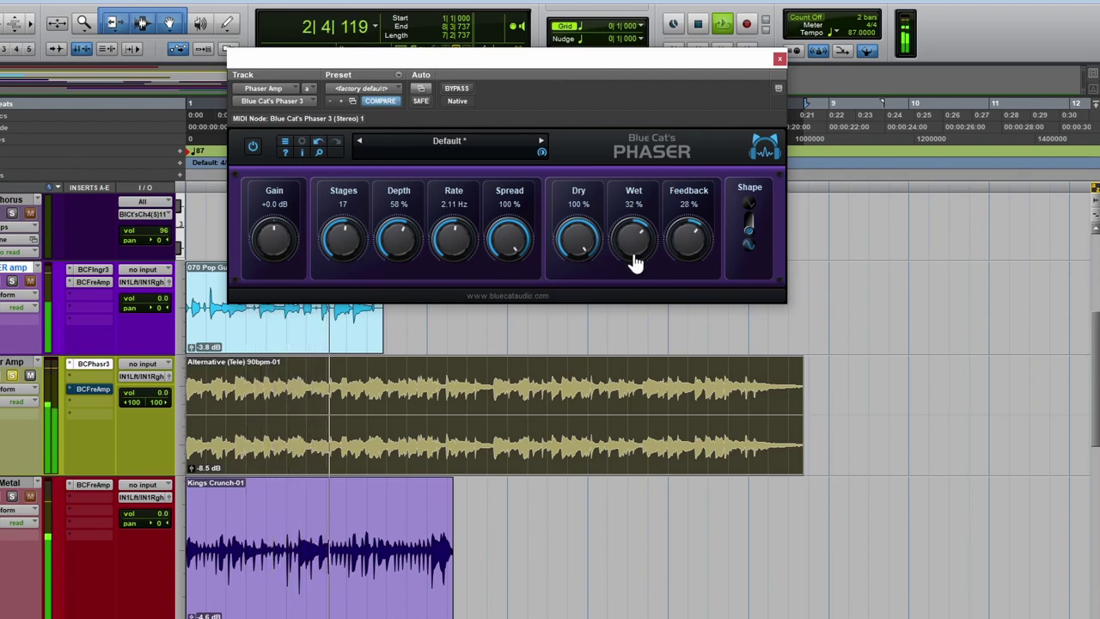
left_click_drag(633, 238, 639, 298)
left_click_drag(636, 256, 634, 238)
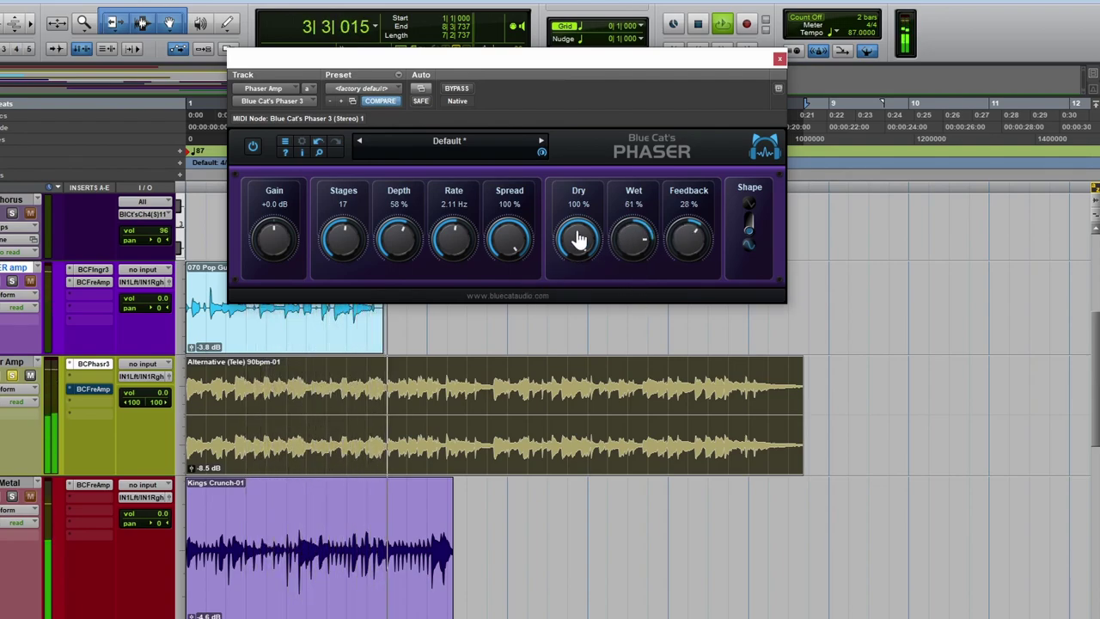
left_click_drag(508, 245, 506, 273)
left_click_drag(456, 245, 511, 253)
key("space")
Load the Phaser's Light Vibe factory preset, and play and stop the guitar clip to hear it
left_click(492, 141)
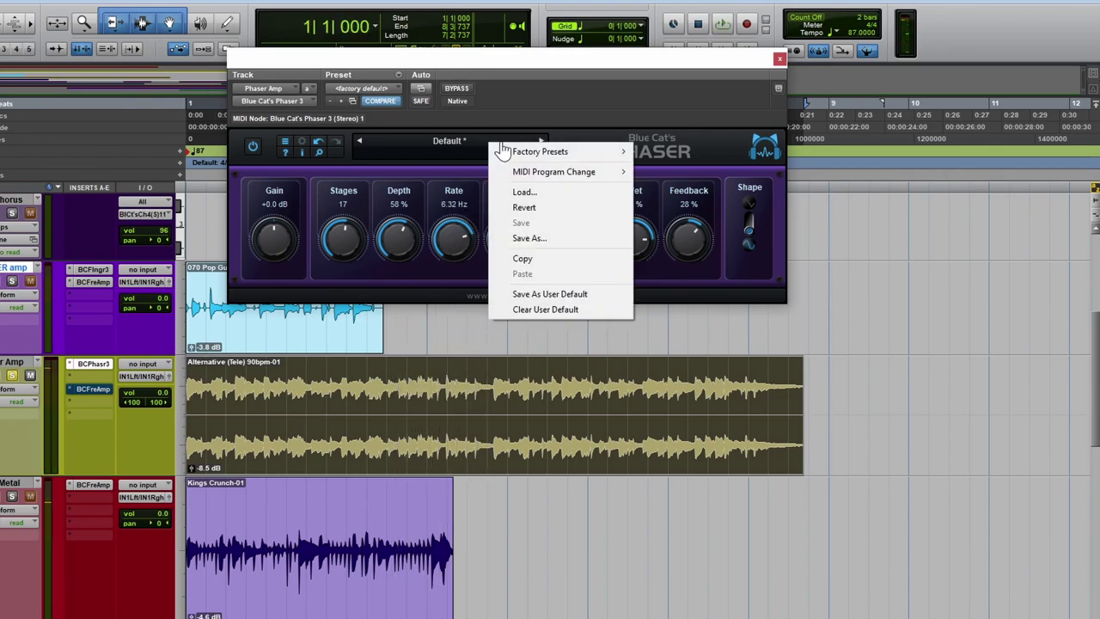
mouse_move(545, 152)
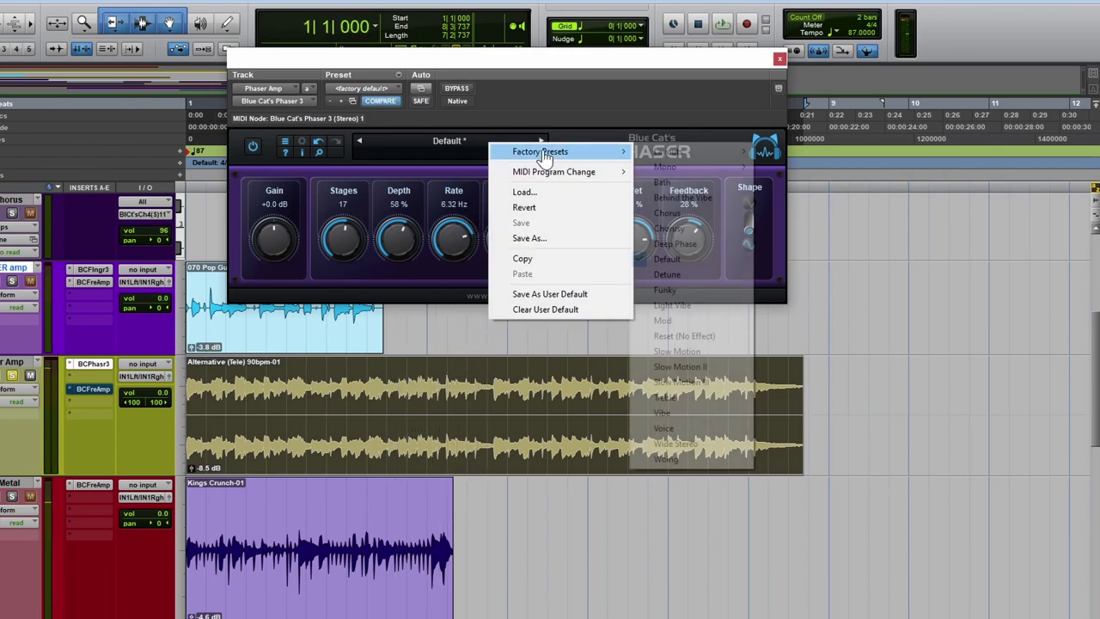
left_click(676, 306)
left_click_drag(508, 69, 566, 90)
key("space")
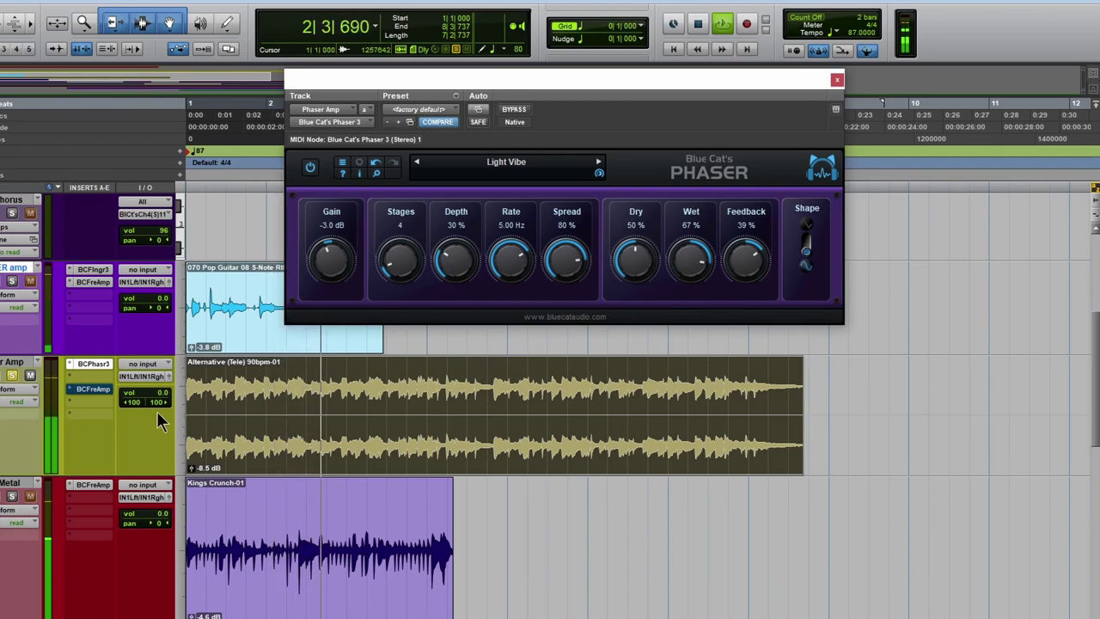
key("space")
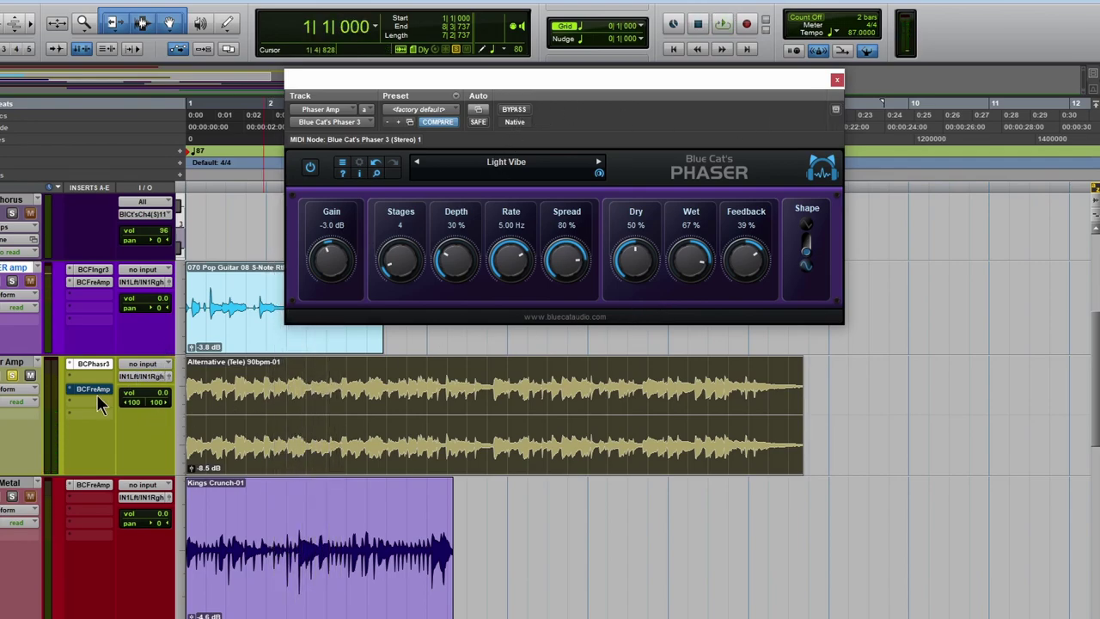
Open the Free Amp on the Phaser Amp track, take it out of bypass, and arrange its window beside the Phaser
left_click(94, 391)
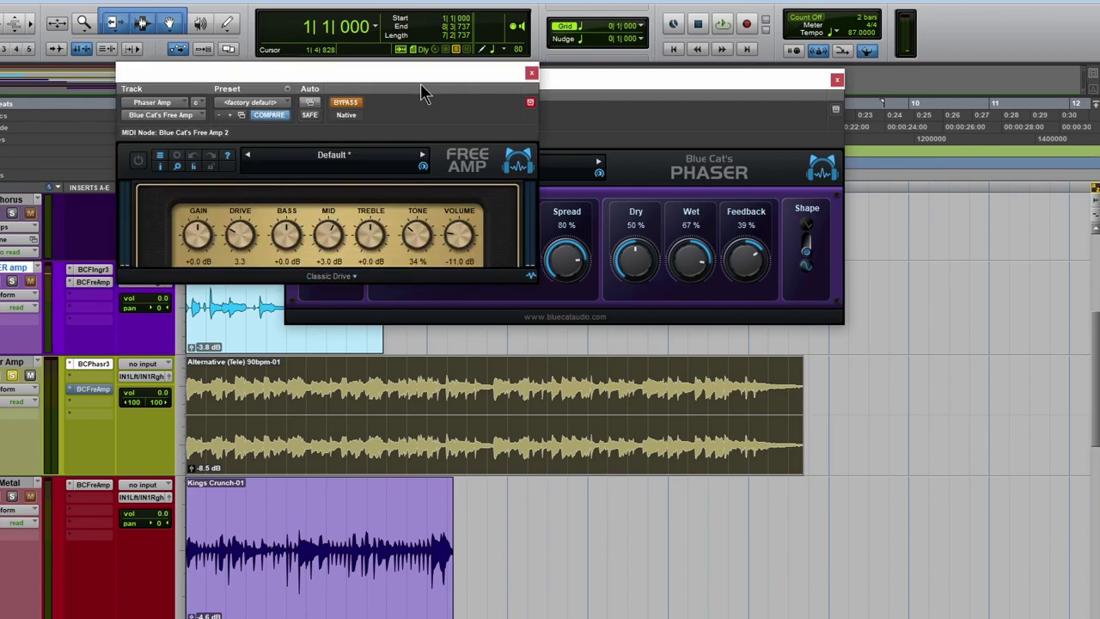
left_click_drag(331, 86, 794, 149)
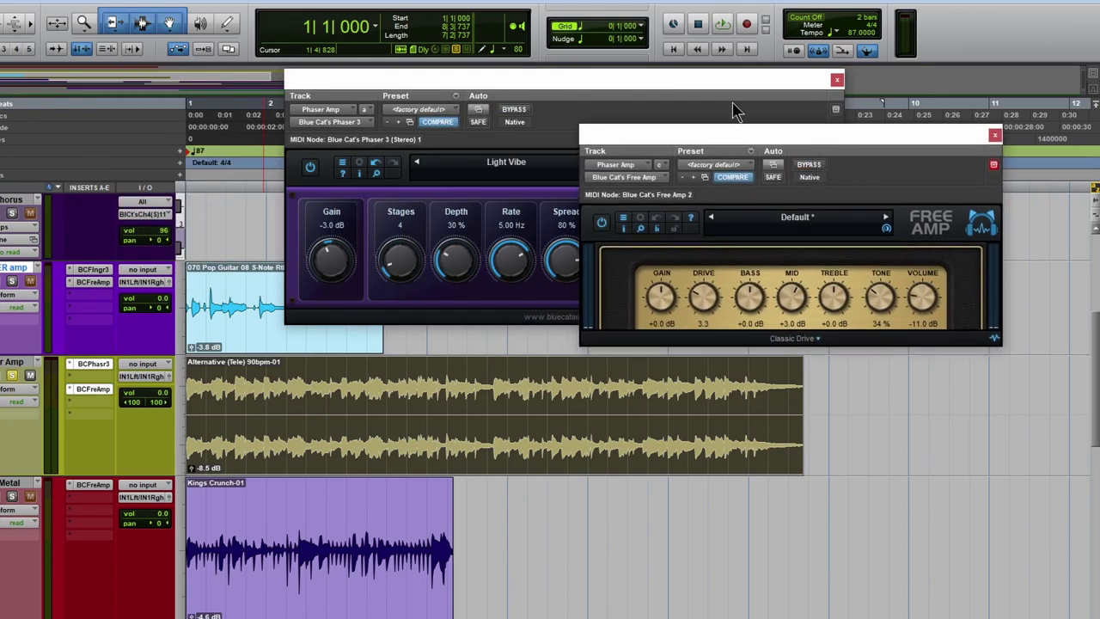
left_click_drag(673, 85, 335, 67)
left_click_drag(778, 139, 740, 119)
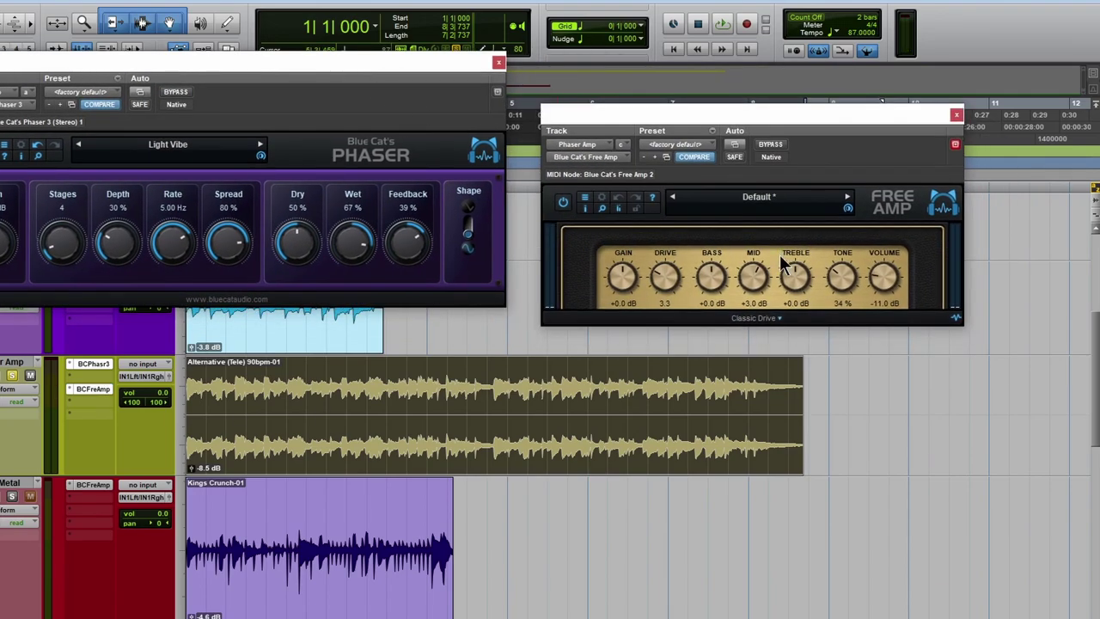
View the Free Amp's amp model list and leave Classic Drive selected
left_click(762, 318)
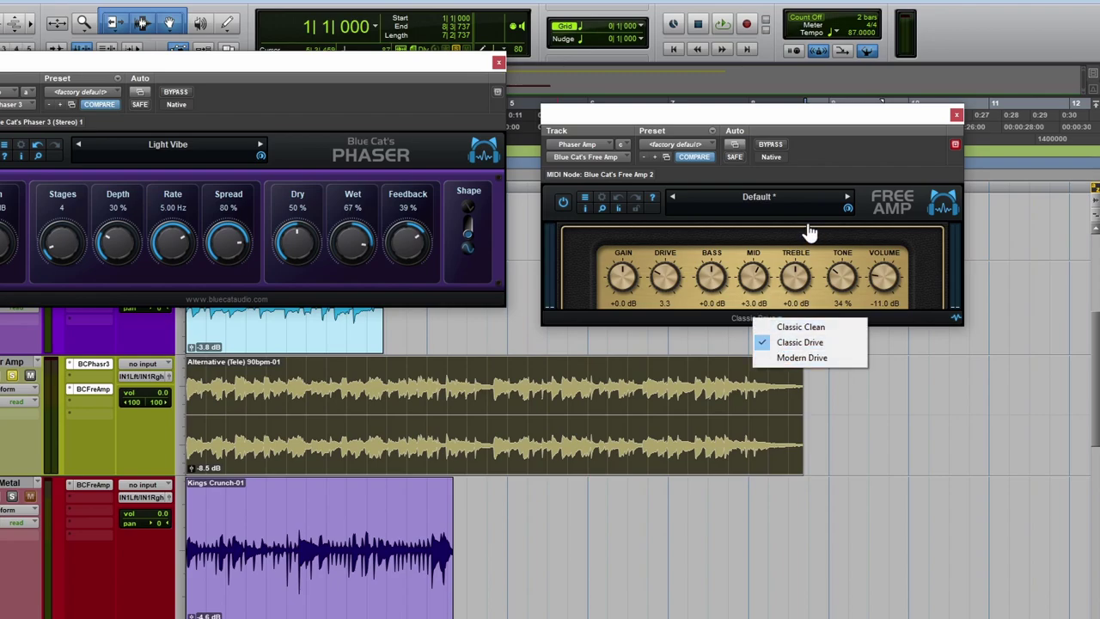
left_click(765, 200)
left_click(765, 200)
mouse_move(825, 202)
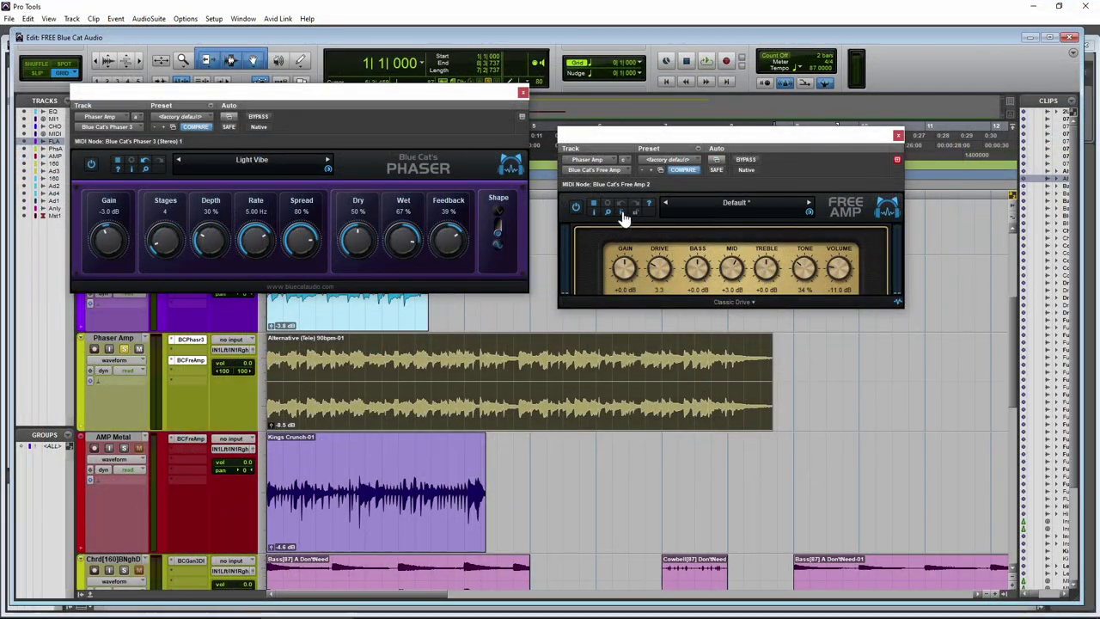
Try the Free Amp's interface at 160 %, scale it to 120 % instead, and place its window beside the Phaser
left_click(622, 213)
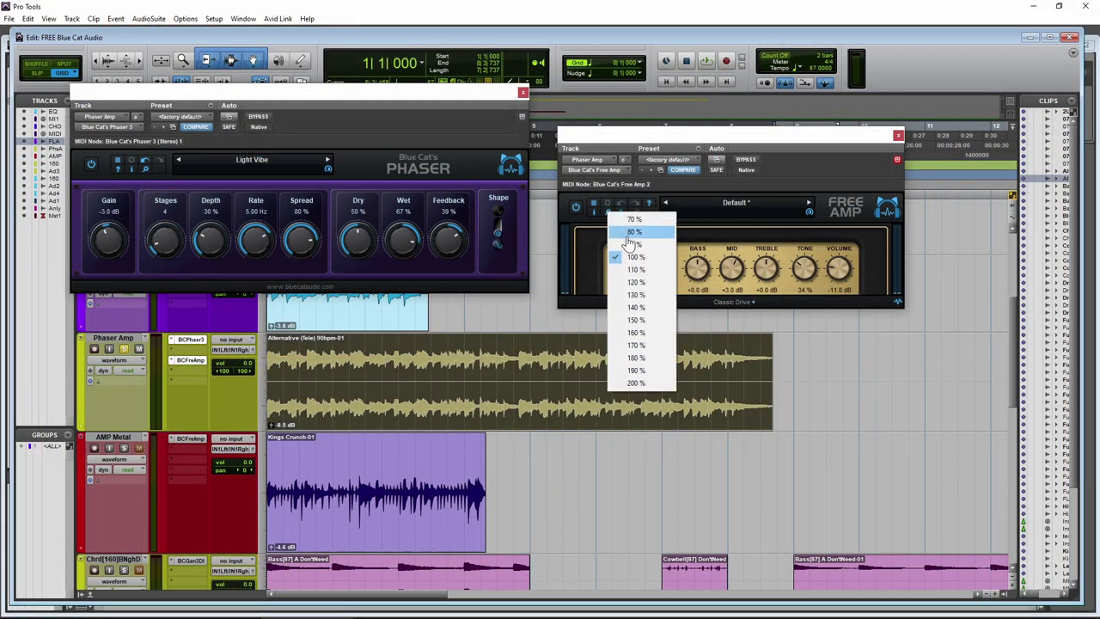
left_click(646, 335)
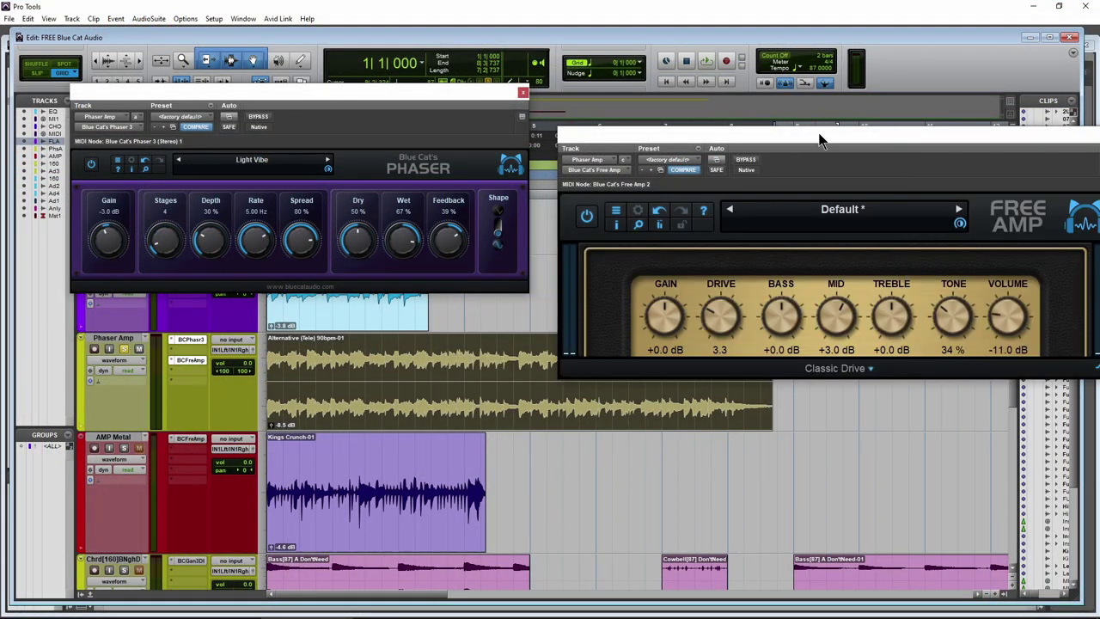
left_click_drag(823, 138, 747, 103)
left_click(561, 189)
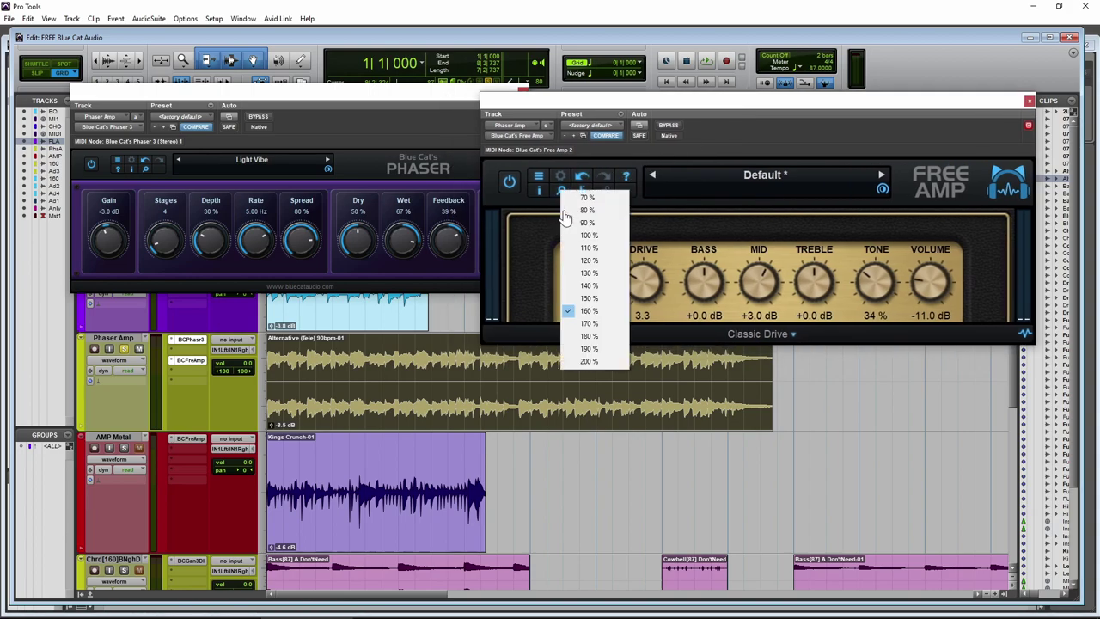
left_click(605, 260)
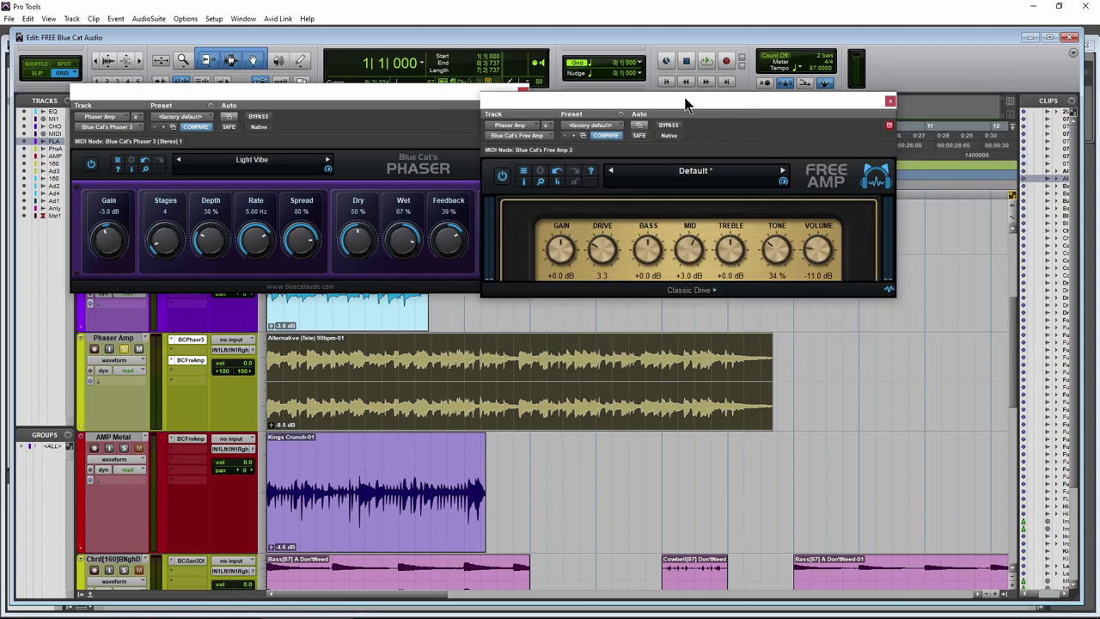
left_click_drag(685, 105, 765, 111)
left_click_drag(475, 108, 483, 103)
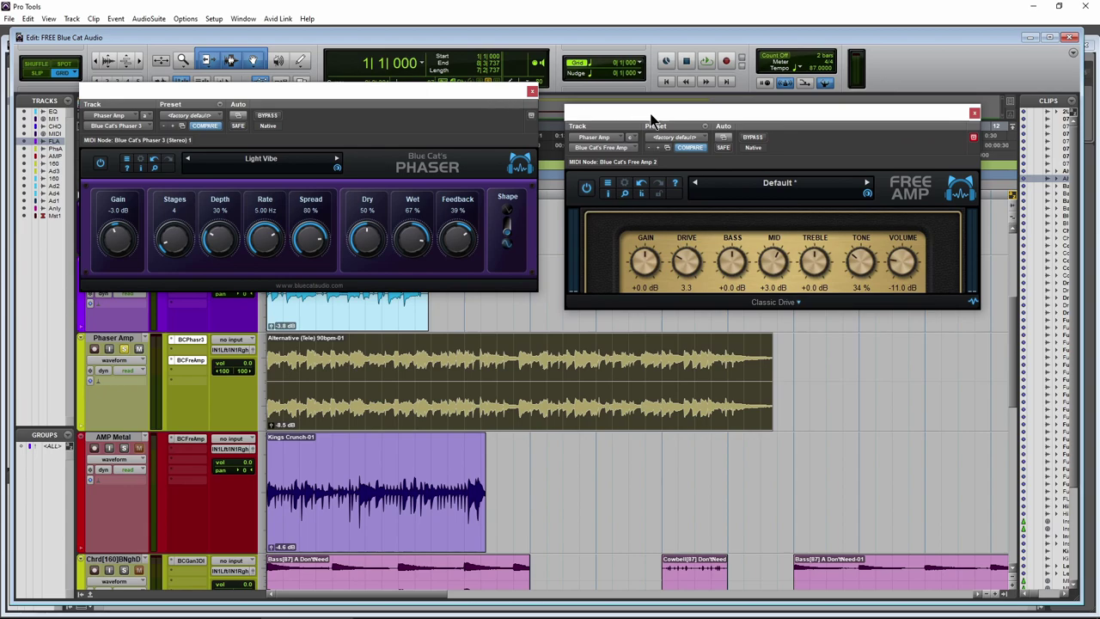
left_click_drag(649, 114, 653, 114)
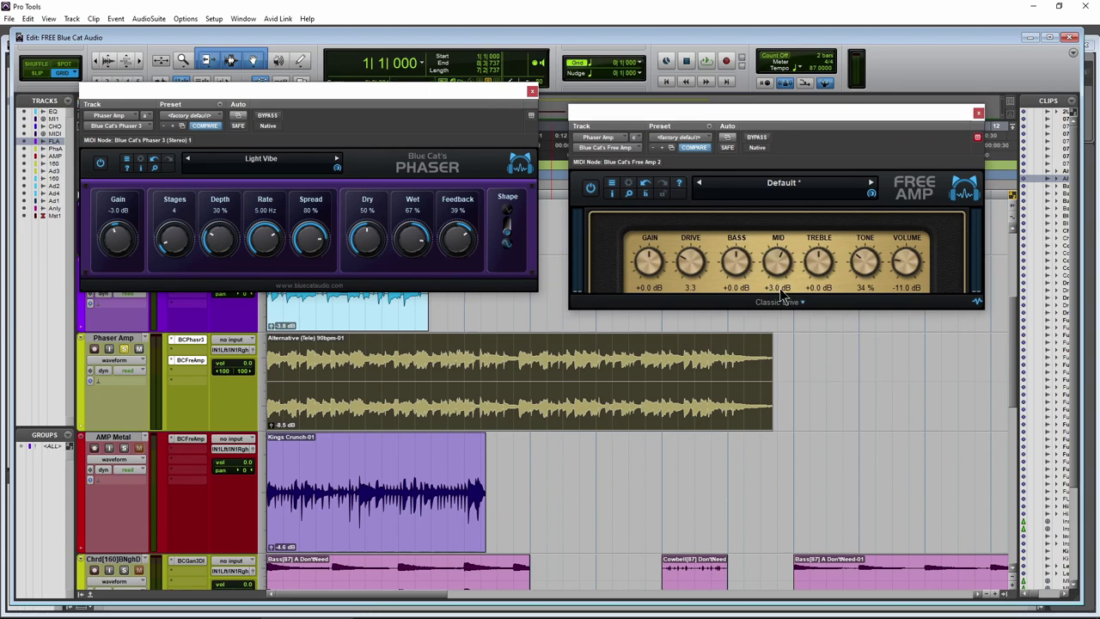
Play the Phaser Amp clip and set the Phaser's Wet to 42 % and Feedback to 8 %
key("space")
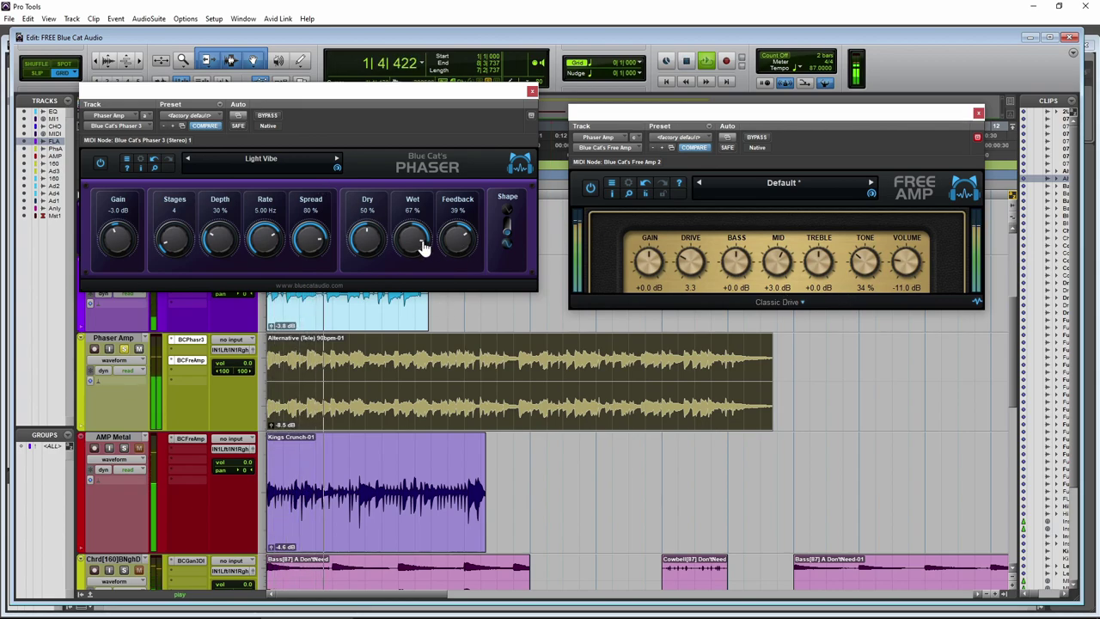
left_click_drag(417, 241, 383, 249)
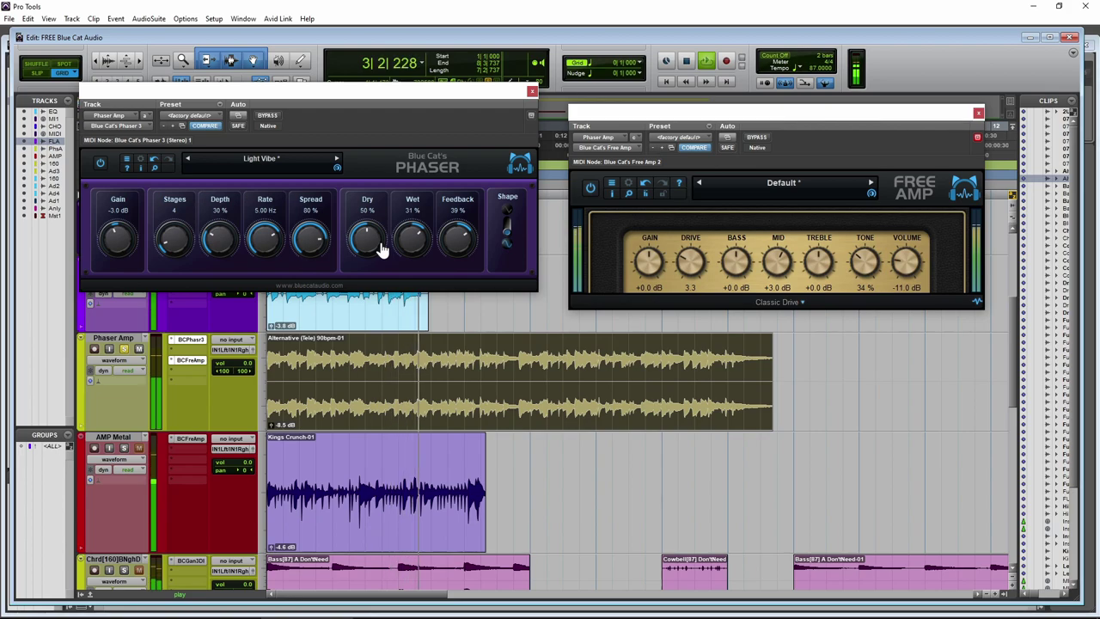
left_click_drag(463, 243, 464, 248)
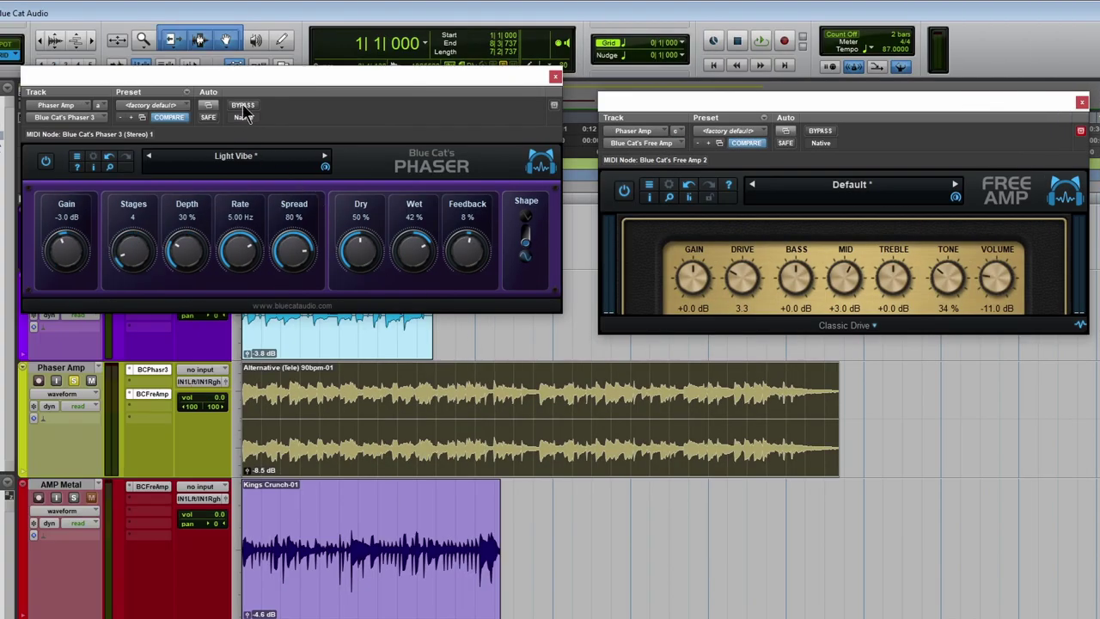
Bypass the Phaser, close its window, and move the Free Amp window into the freed space
left_click(243, 107)
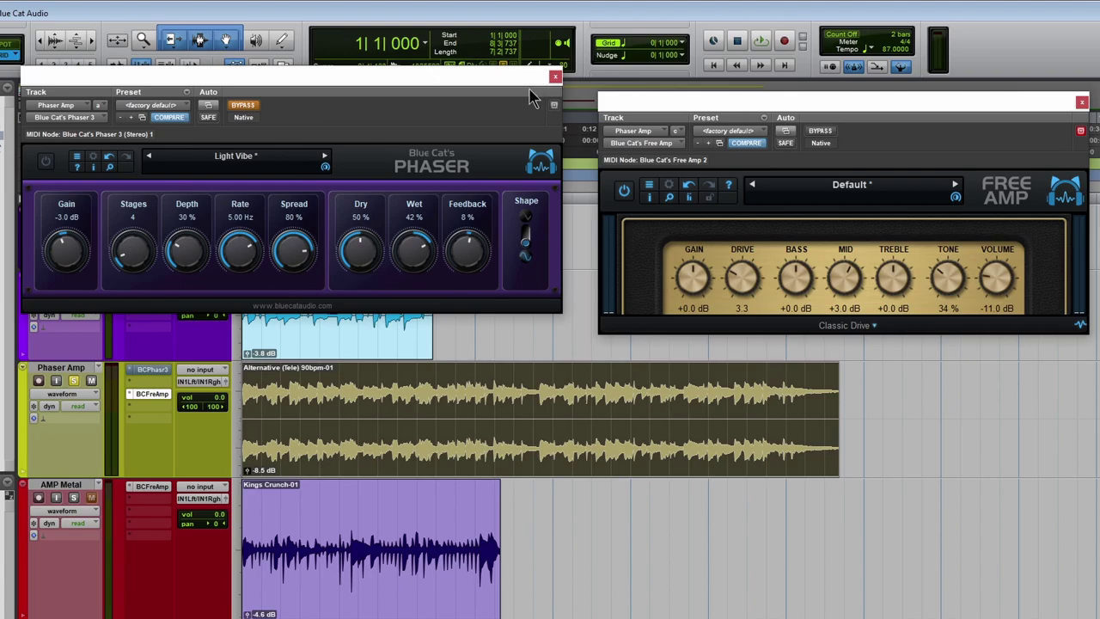
left_click(555, 77)
left_click_drag(712, 110, 568, 104)
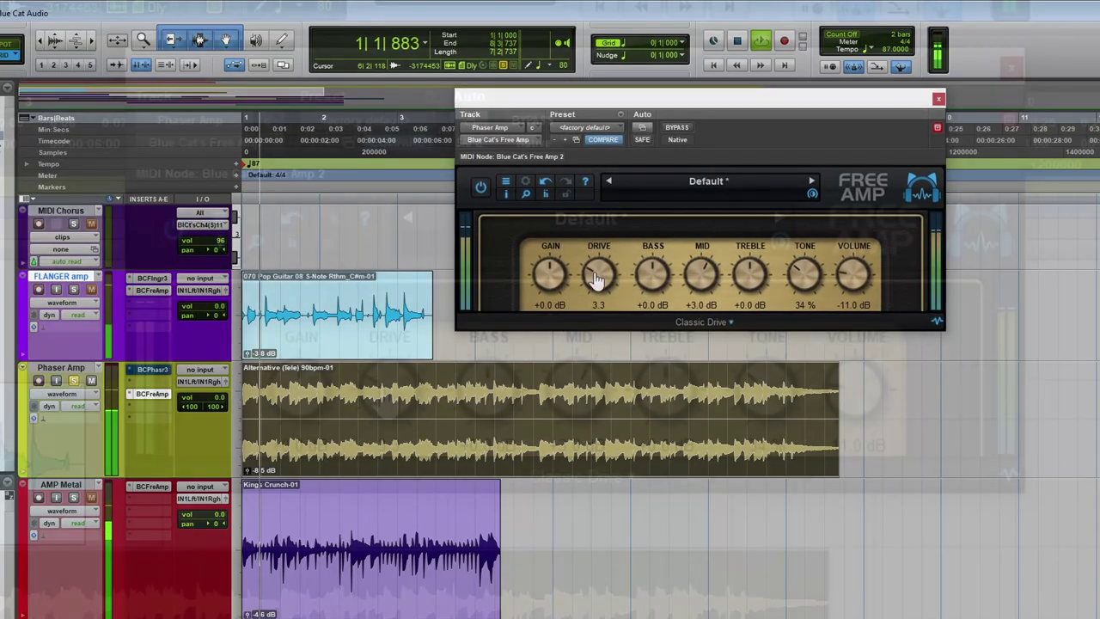
During playback, set the Free Amp's Drive to 3.4, Bass to -3.0 dB, Mid and Treble to +2.0 dB, and Tone to 44 %
left_click_drag(599, 274, 596, 274)
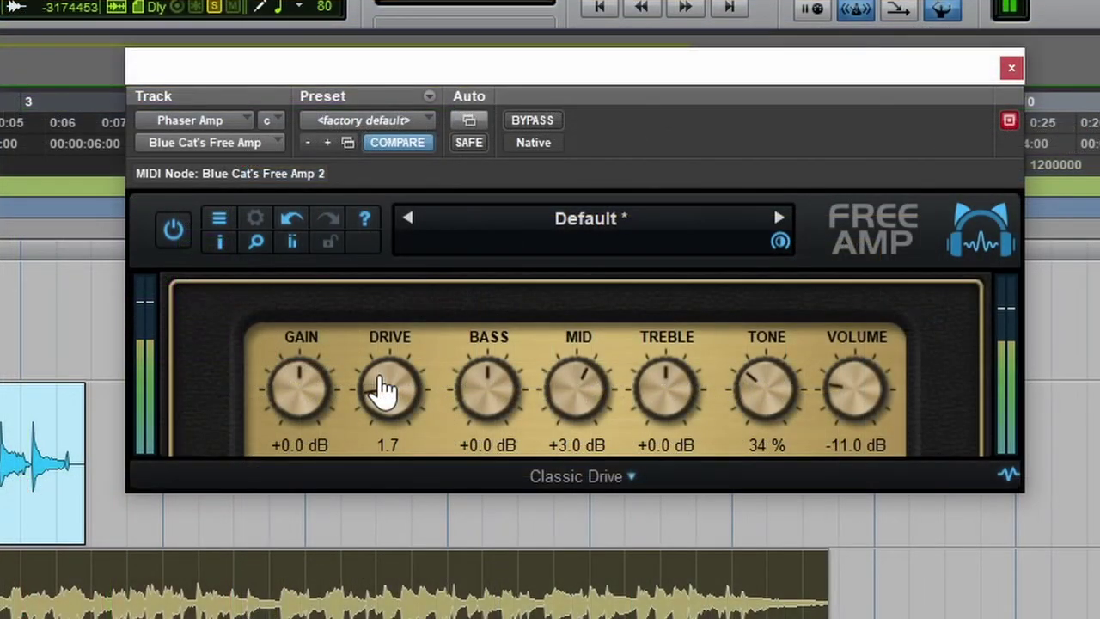
left_click_drag(382, 389, 407, 373)
left_click_drag(488, 388, 504, 417)
mouse_move(583, 402)
left_mouse_down()
mouse_move(585, 344)
mouse_move(574, 406)
left_mouse_up()
mouse_move(668, 413)
left_mouse_down()
mouse_move(670, 387)
mouse_move(671, 416)
left_mouse_up()
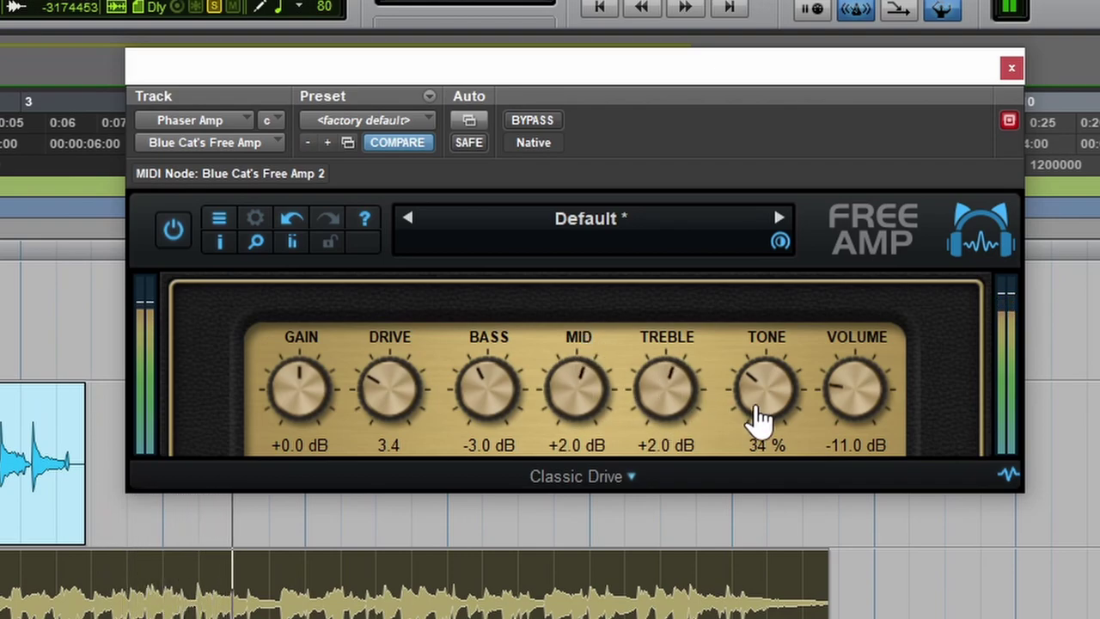
left_click_drag(756, 418, 774, 388)
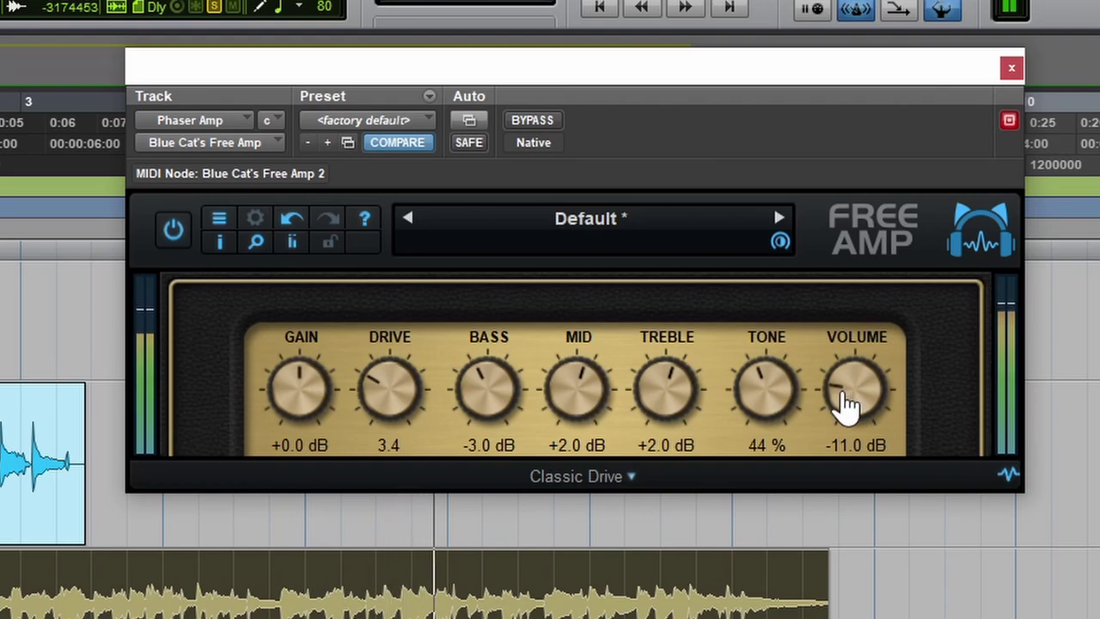
Switch from the Free Amp to the Phaser, take it out of bypass, and set its Depth to 41 % and Rate to 1.72 Hz
left_click(1011, 69)
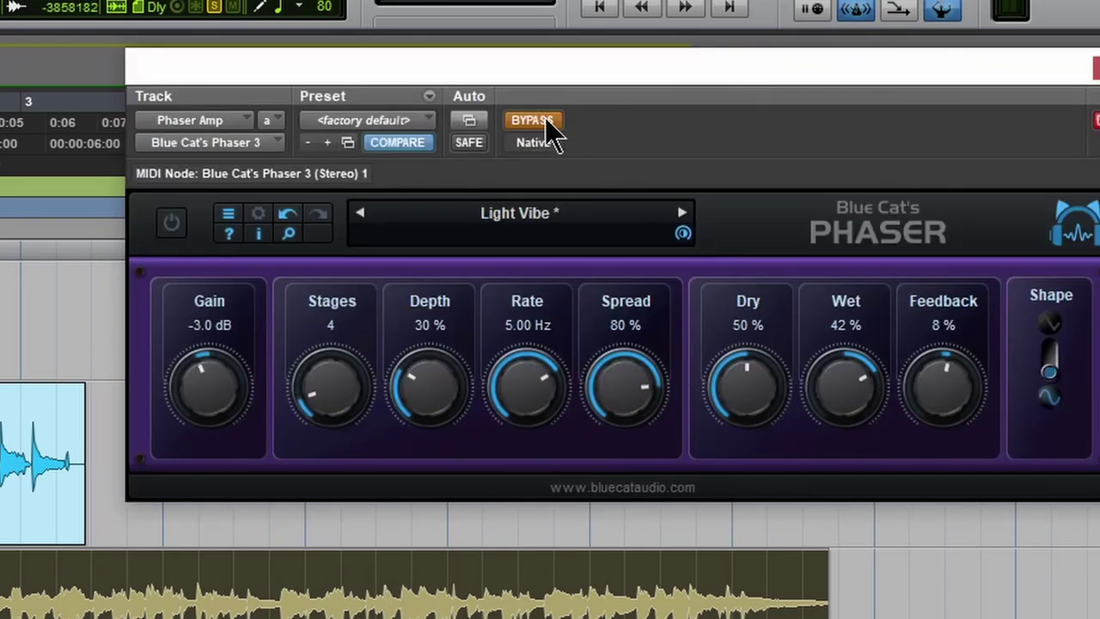
left_click(540, 122)
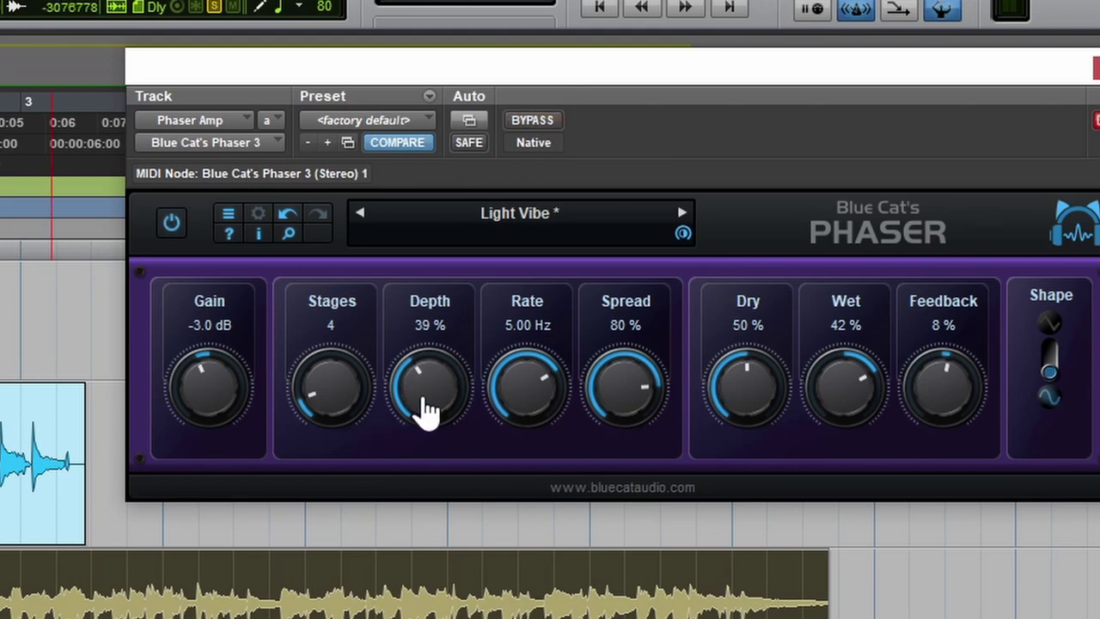
left_click_drag(423, 401, 423, 402)
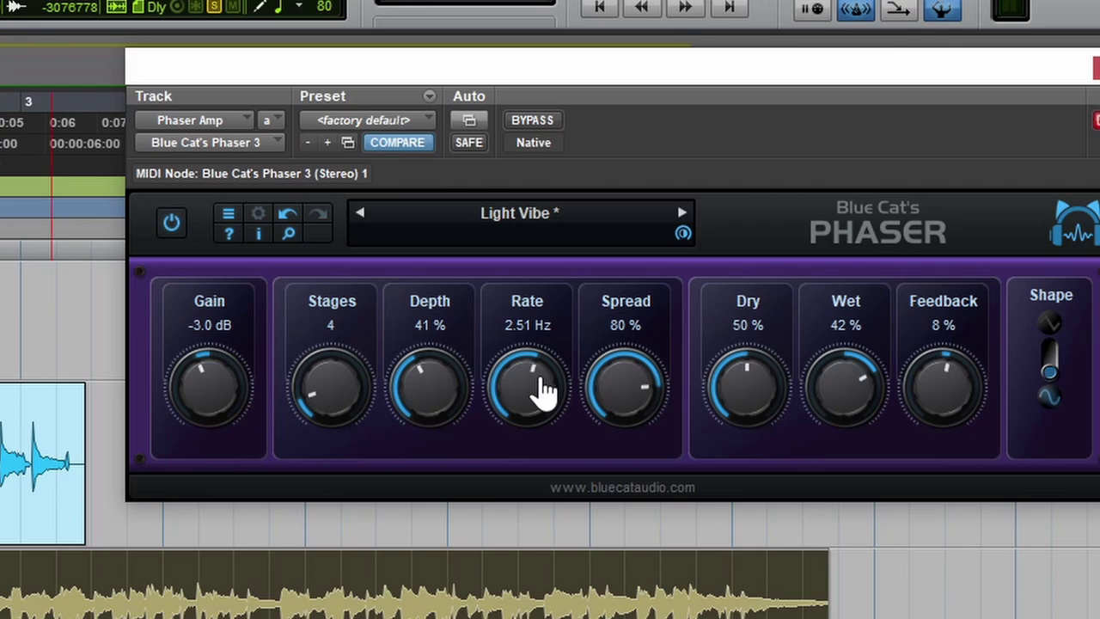
left_click_drag(543, 391, 541, 393)
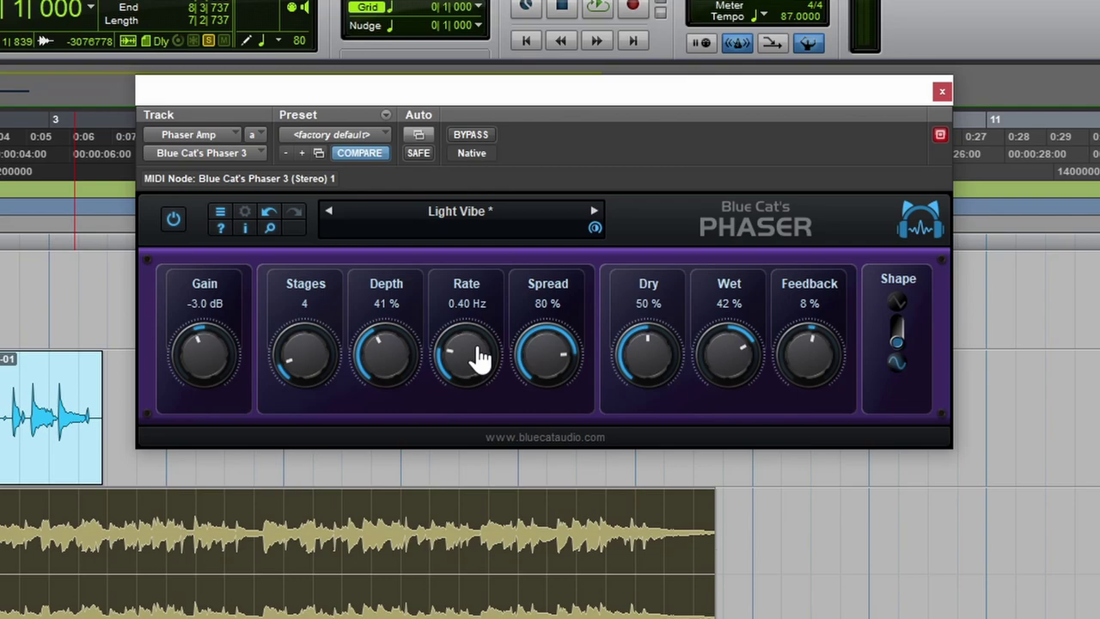
left_click_drag(480, 359, 464, 319)
left_click_drag(471, 391, 471, 338)
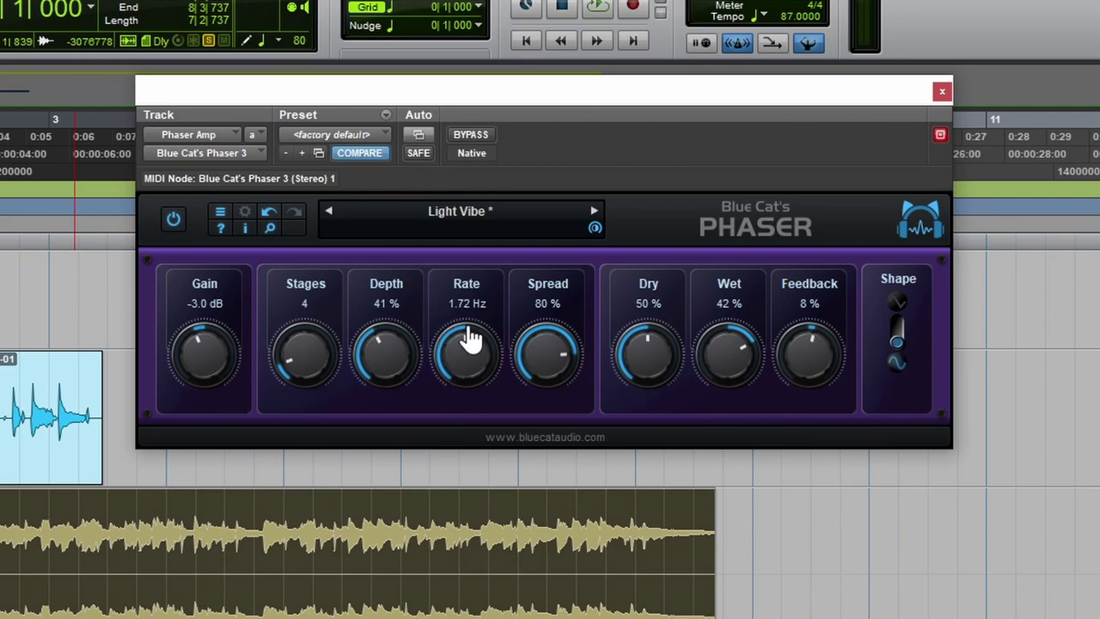
Open and dismiss the Phaser's Spread value entry, and enter 60 % as the Dry value
double_click(548, 365)
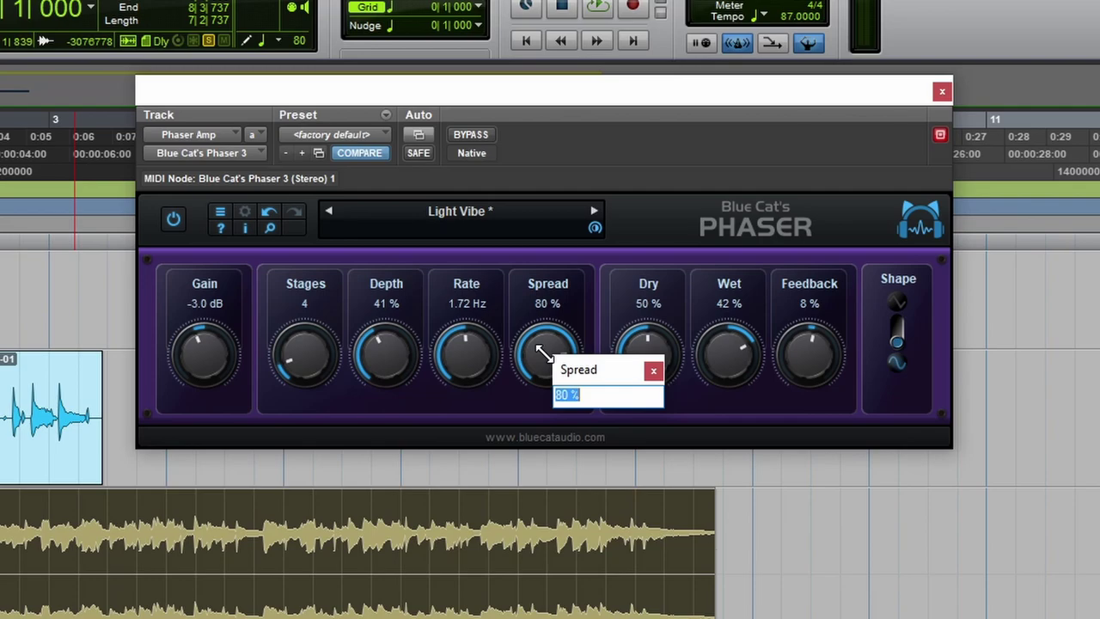
left_click(654, 372)
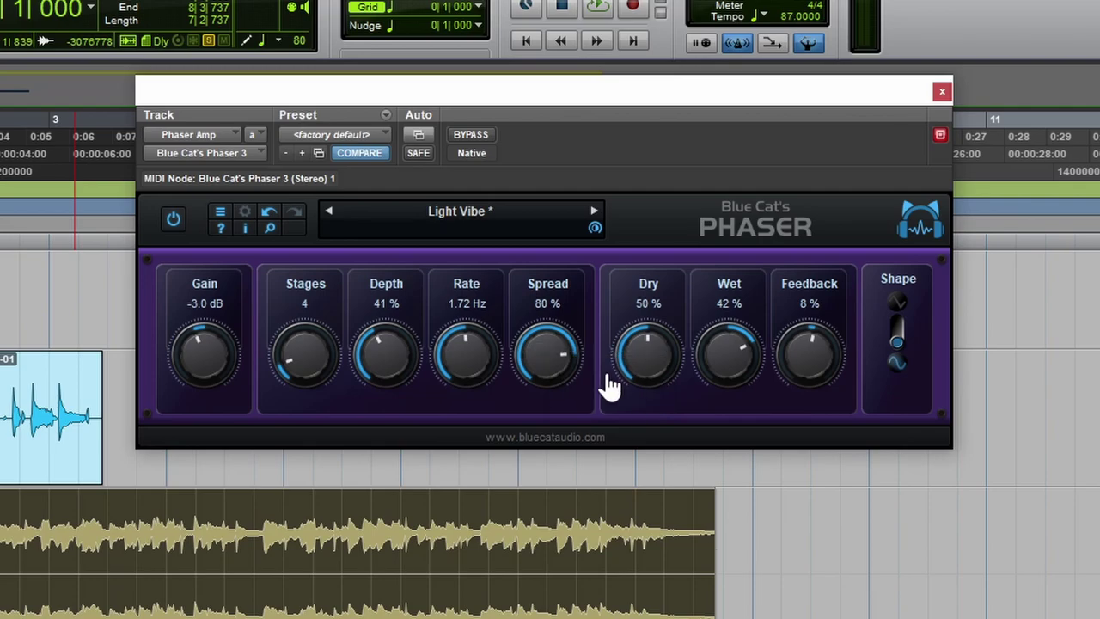
double_click(658, 372)
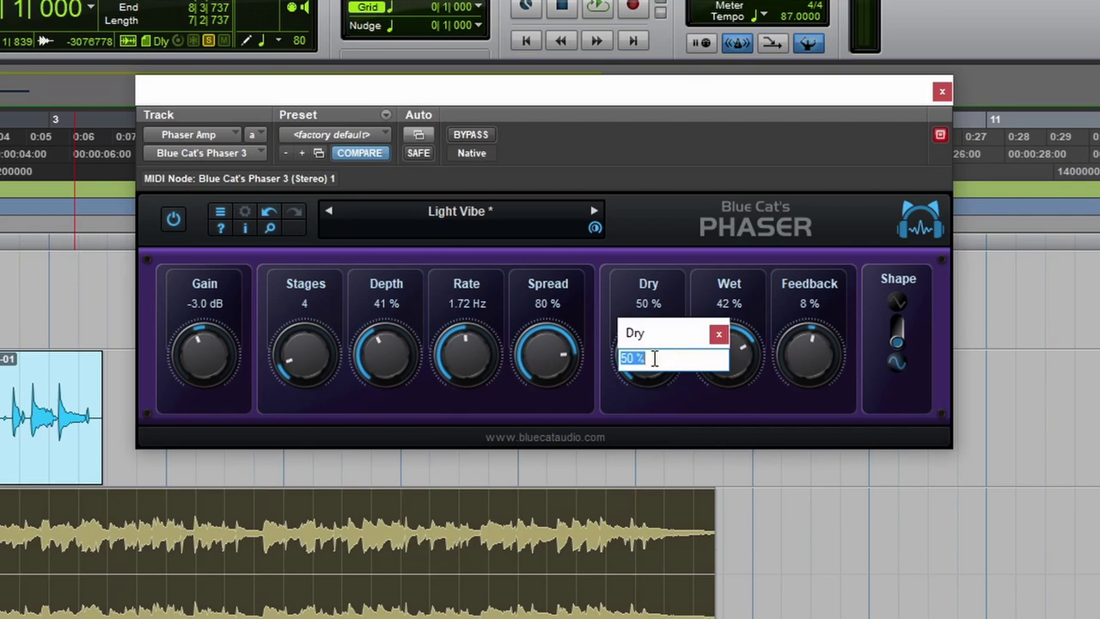
type("50")
key("Return")
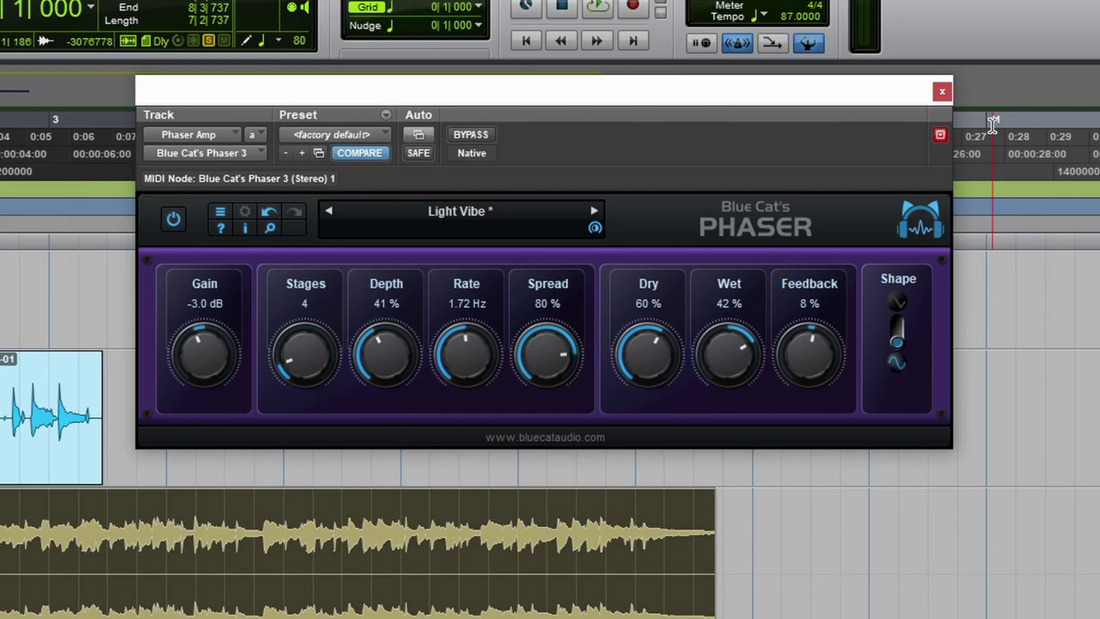
Close the Phaser, open the Free Amp on the AMP Metal track, and reposition its window
left_click(942, 91)
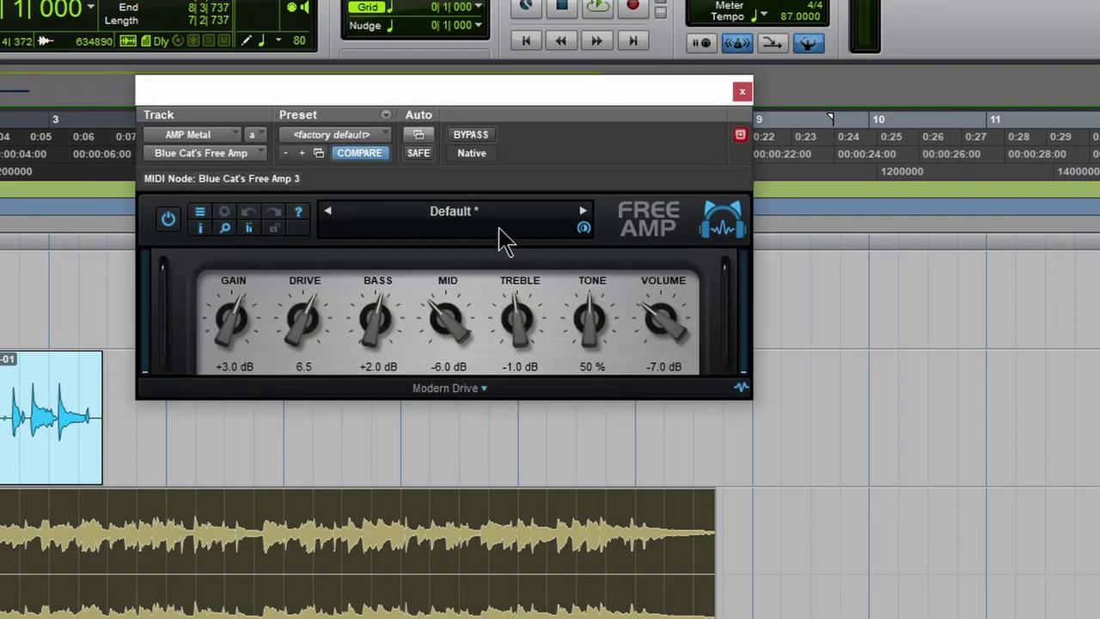
left_click_drag(499, 110, 606, 154)
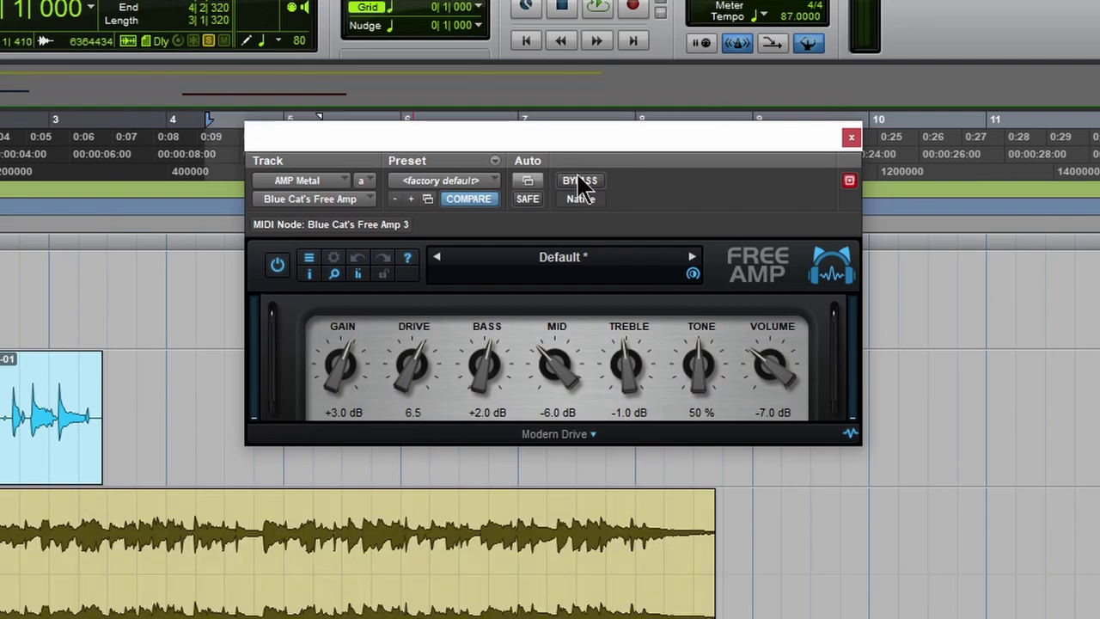
Play the AMP Metal track with the Free Amp bypassed, re-enable the amp, and view its amp model choices, keeping Modern Drive
left_click(581, 181)
key("space")
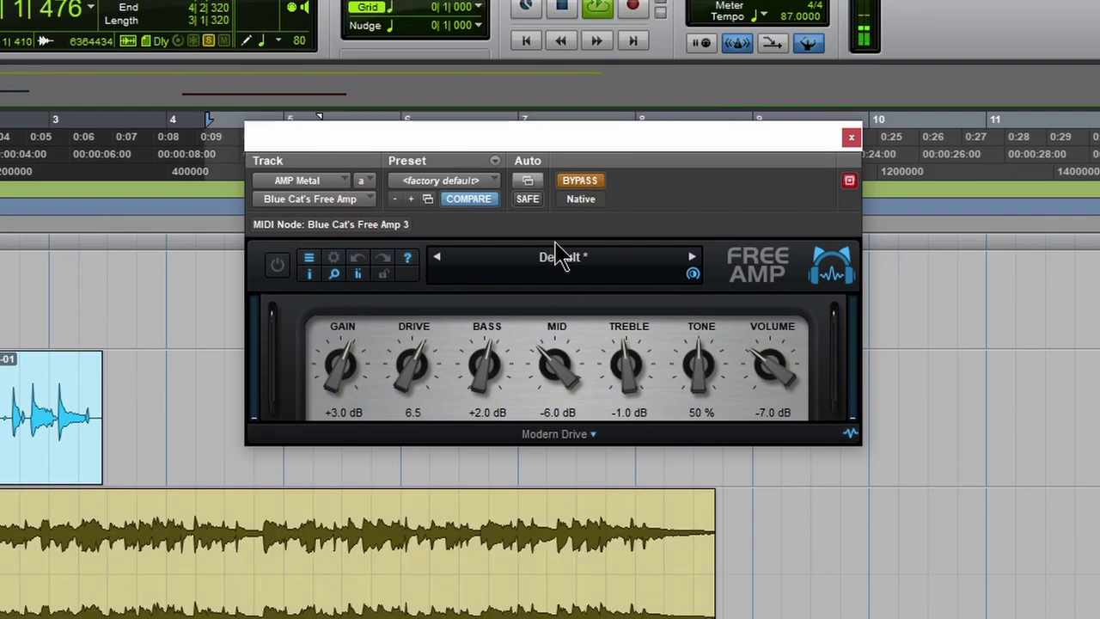
left_click(581, 181)
left_click(566, 434)
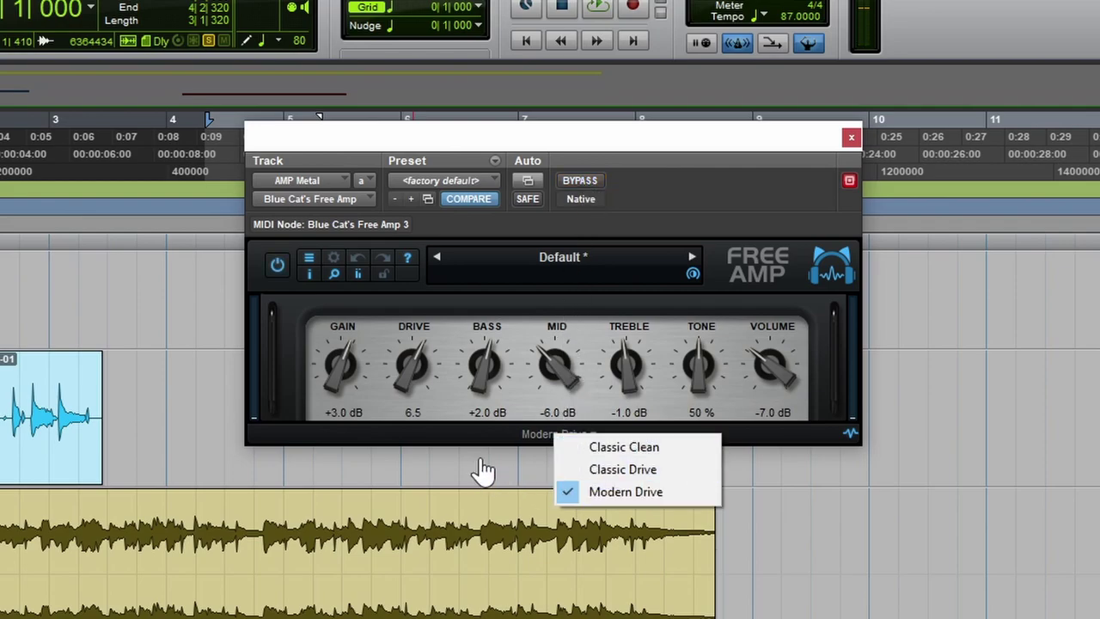
left_click(432, 436)
During playback, set the Free Amp's Drive to 6.6, Mid to -8.0 dB and Tone to 44 %
key("space")
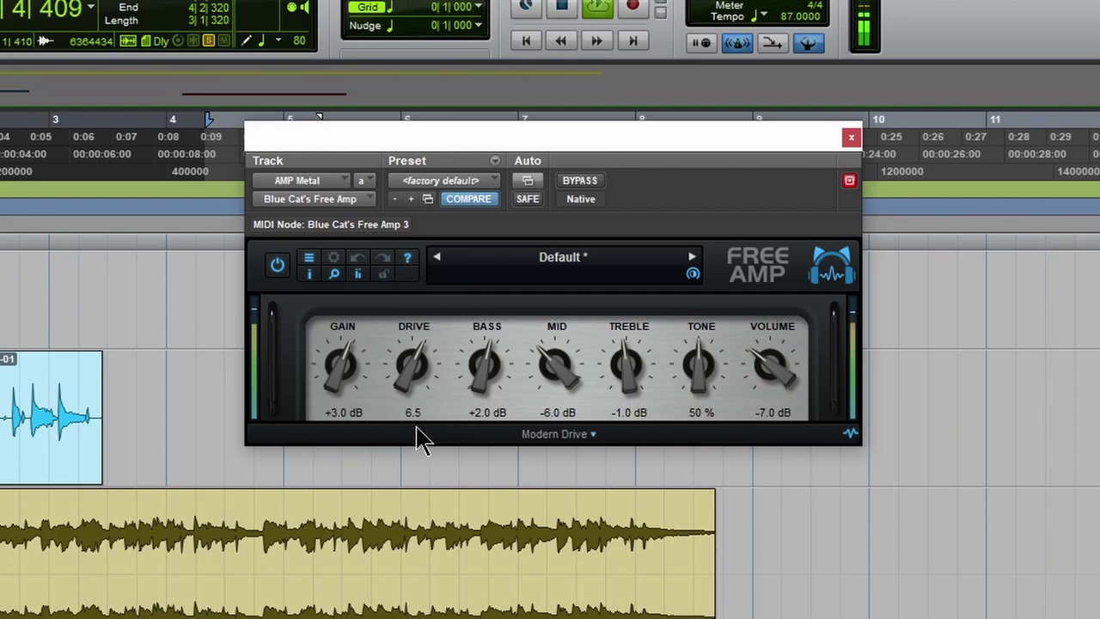
mouse_move(411, 379)
left_mouse_down()
mouse_move(412, 432)
mouse_move(405, 381)
left_mouse_up()
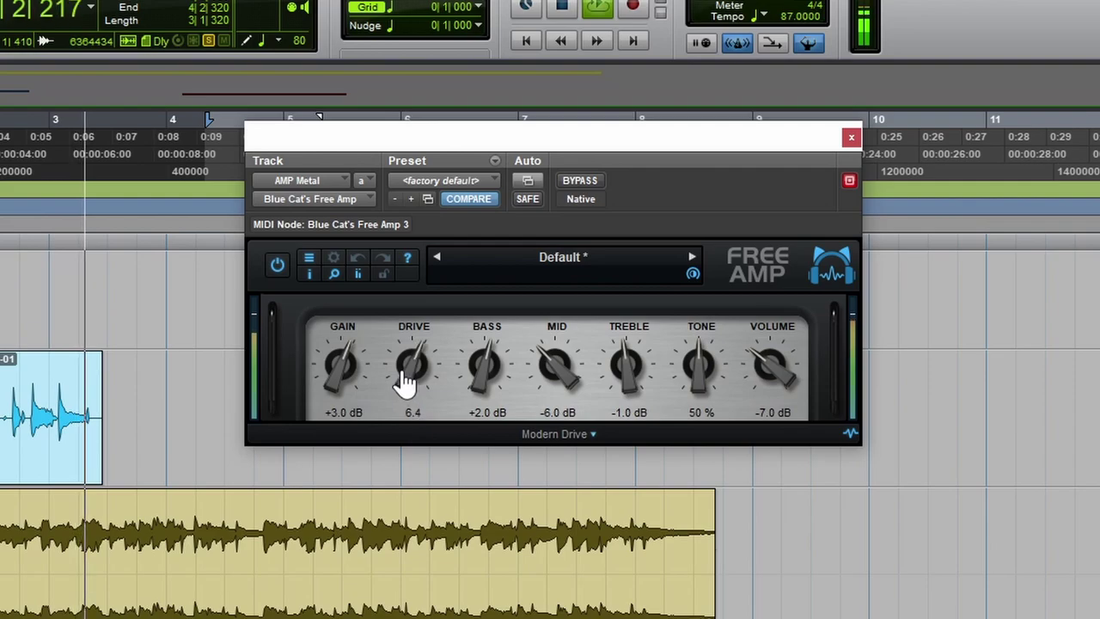
mouse_move(552, 368)
left_mouse_down()
mouse_move(559, 343)
mouse_move(550, 361)
mouse_move(559, 371)
left_mouse_up()
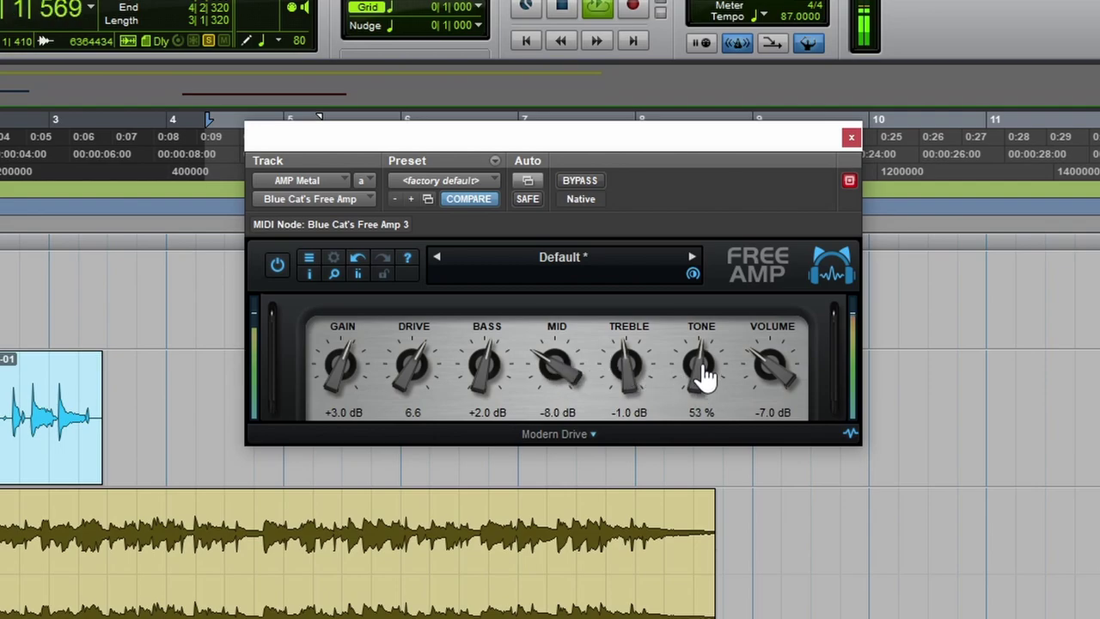
left_click_drag(705, 373, 705, 387)
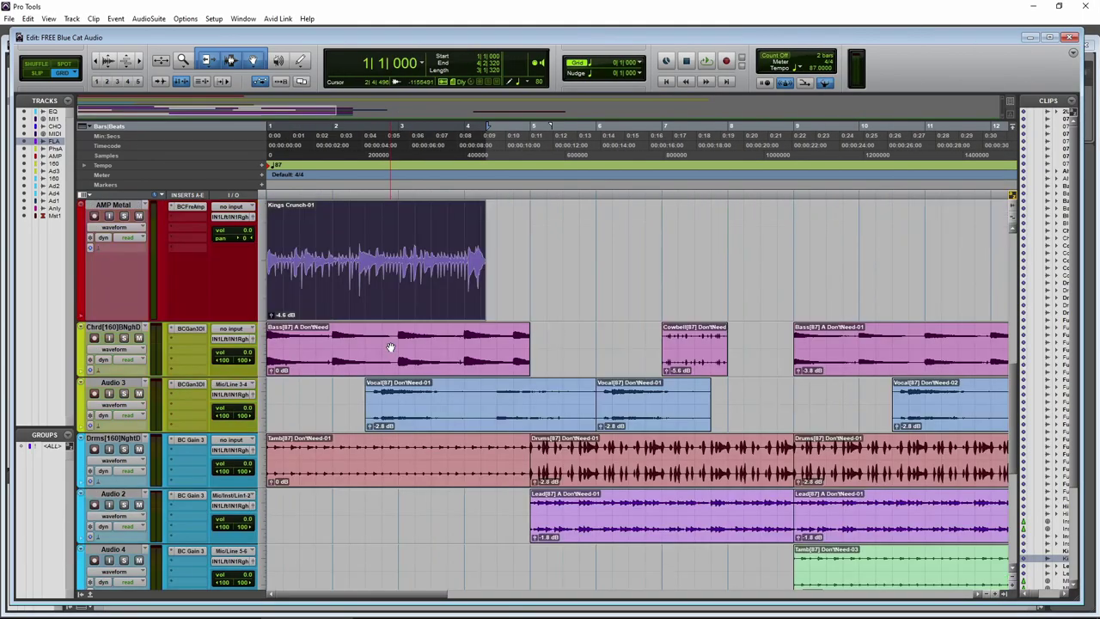
Open Gain 3 Dual on the Chrd[160] track, reposition its window, and hide its Group and Link Options section
scroll(390, 347, "down", 3)
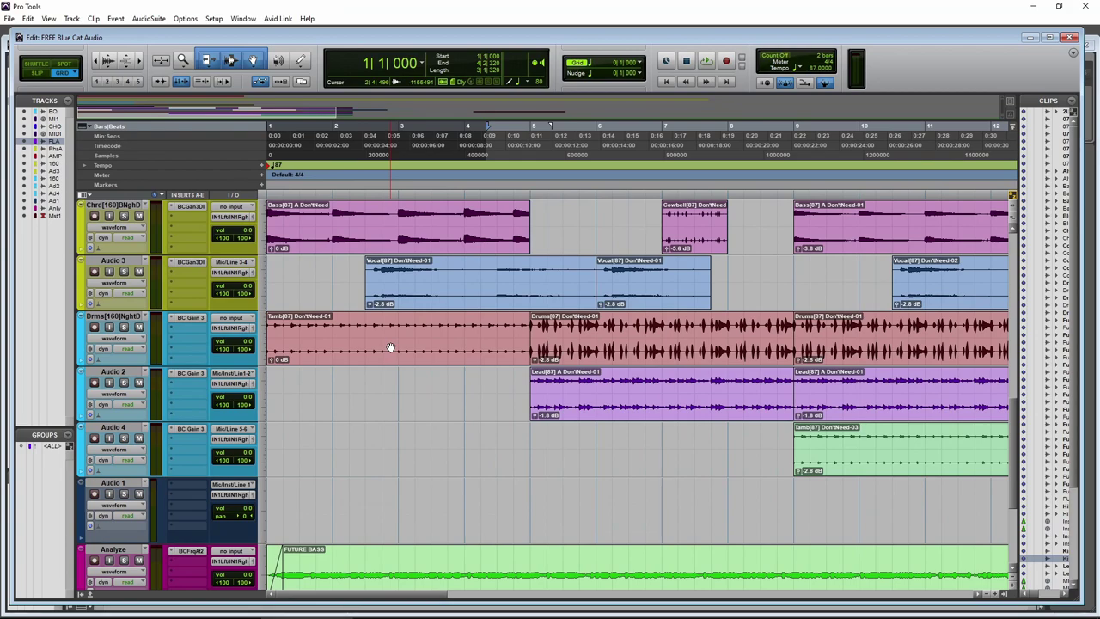
left_click(190, 208)
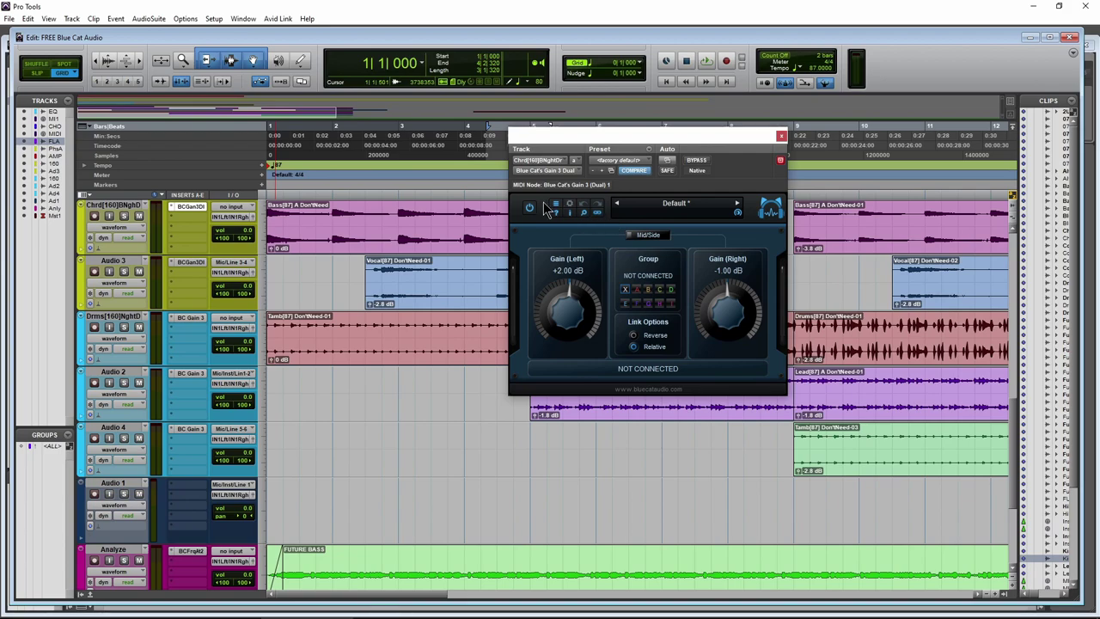
left_click_drag(679, 135, 649, 113)
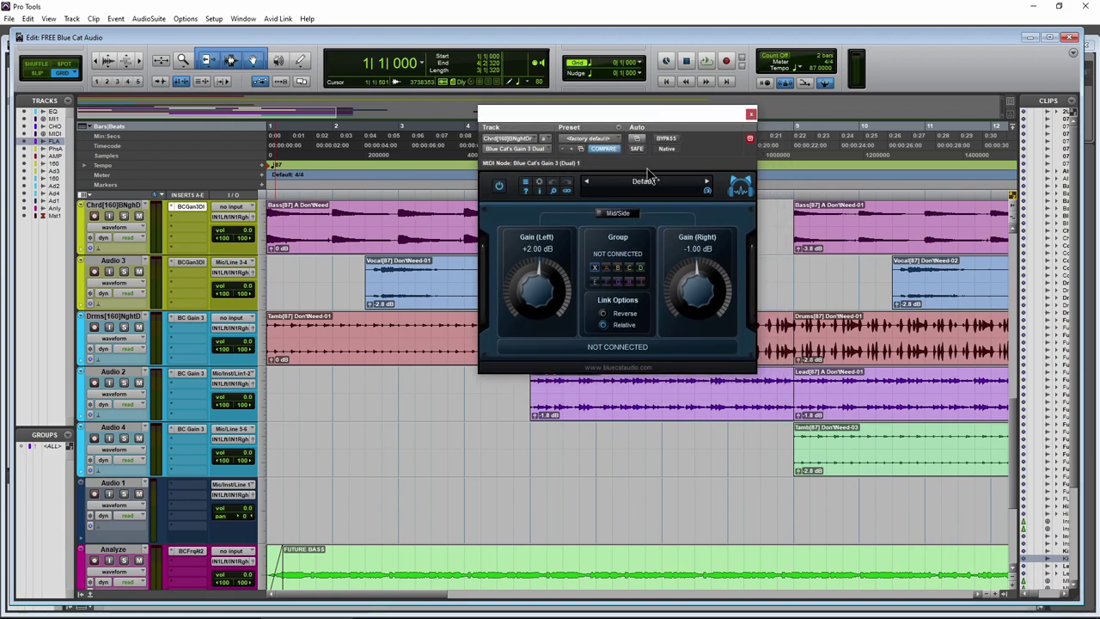
left_click(616, 349)
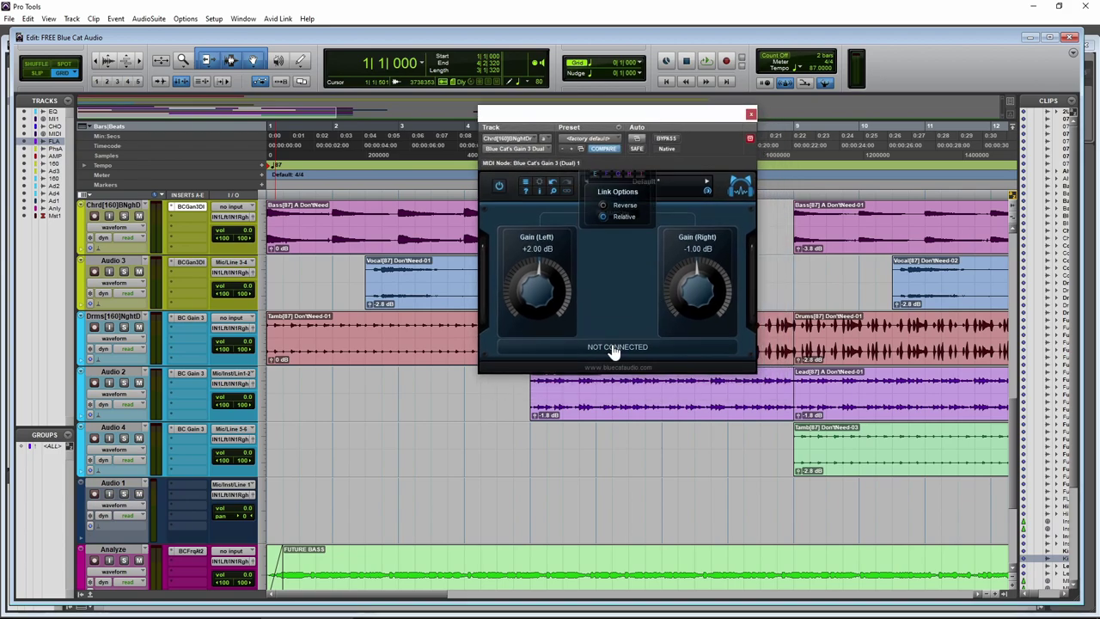
Open Gain 3 on the Drms[160] track, hide its Group section, and close the plug-in
left_click(191, 317)
left_click_drag(649, 116, 535, 119)
left_click(565, 337)
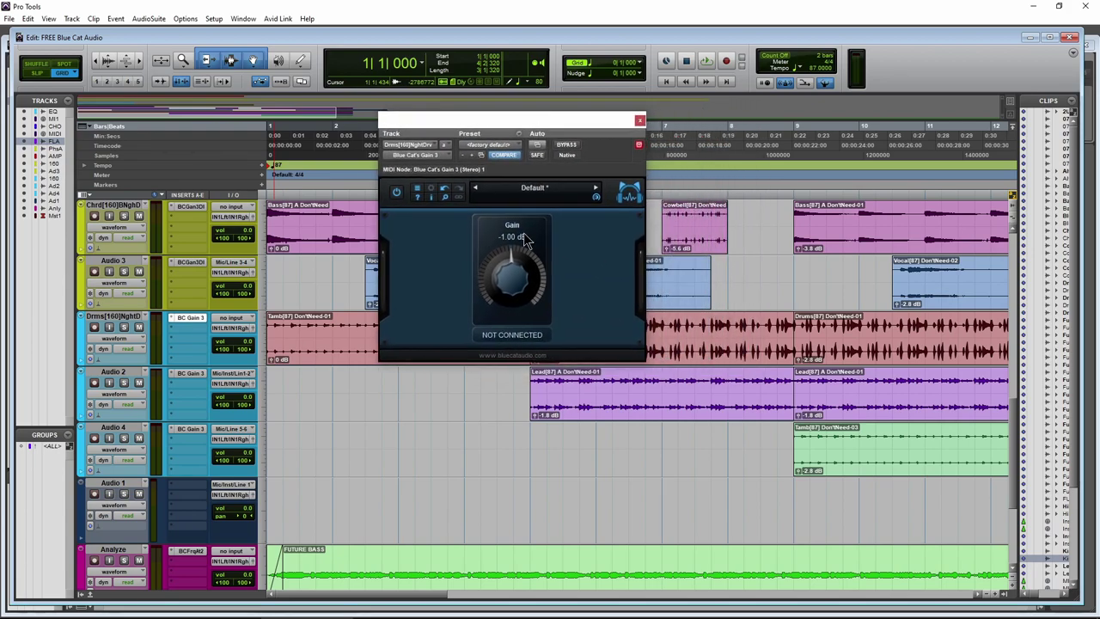
left_click(640, 120)
Reopen Gain 3 Dual on the Chrd[160] track and reposition its window
scroll(177, 345, "up", 3)
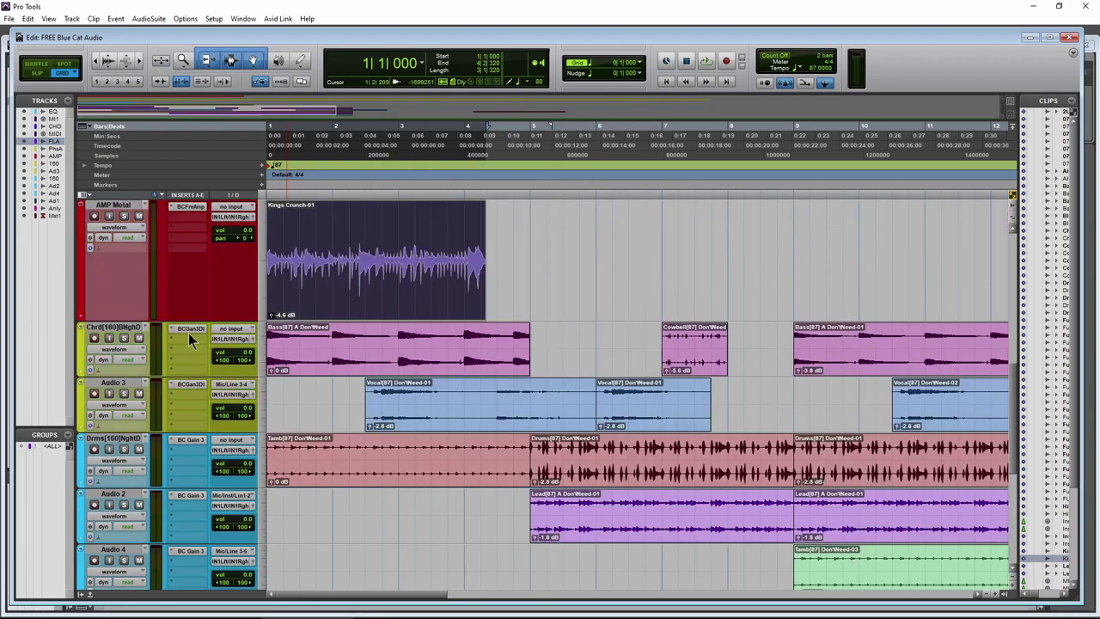
left_click(191, 329)
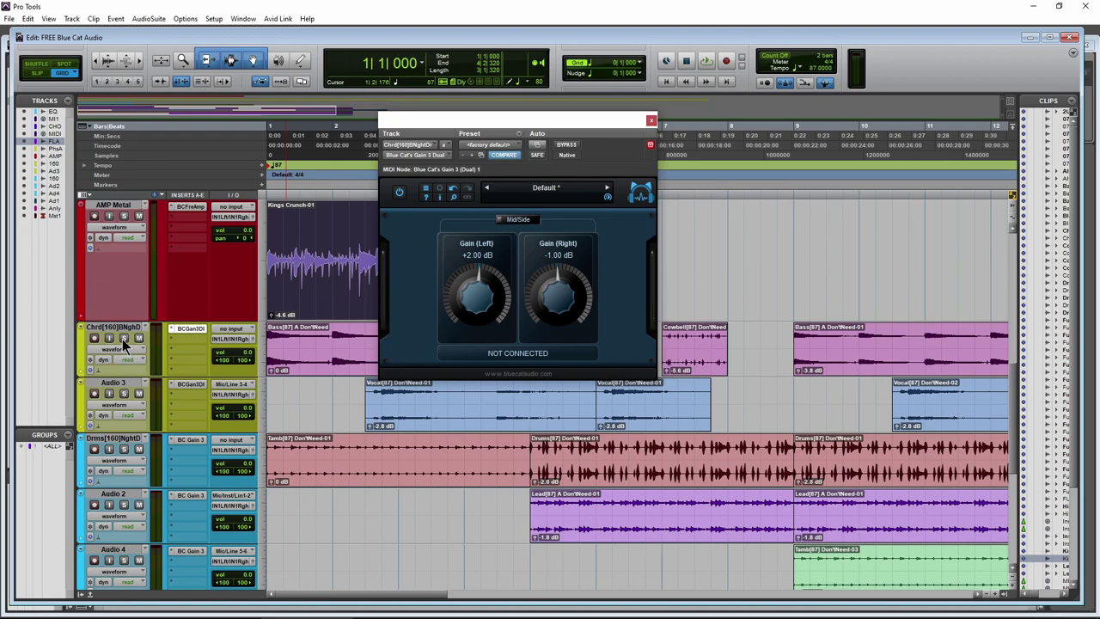
left_click_drag(468, 122, 537, 123)
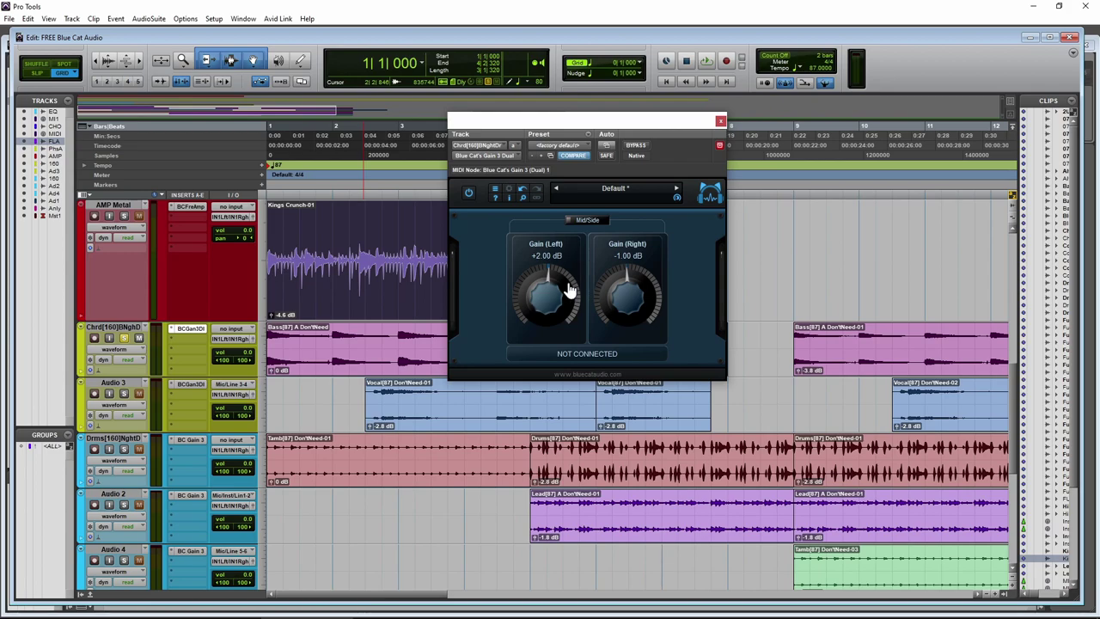
During playback, set Gain (Left) to -17 dB and Gain (Right) to +11 dB, lower Gain (Right) to +4 dB, and stop
key("space")
left_click_drag(564, 302, 548, 339)
left_click_drag(630, 300, 634, 275)
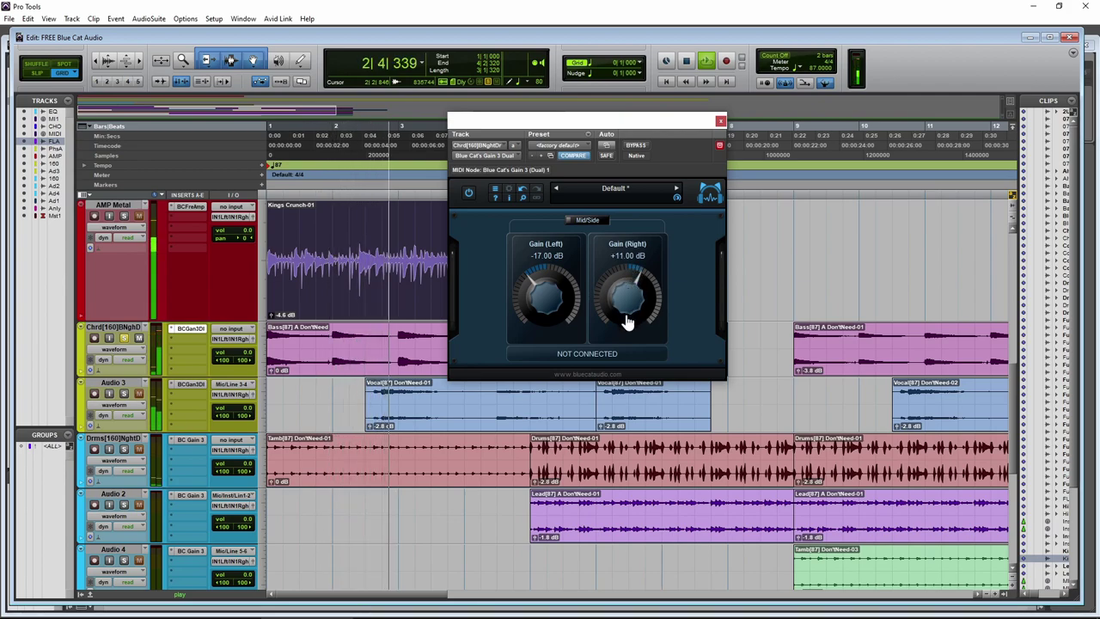
left_click_drag(634, 294, 609, 316)
key("space")
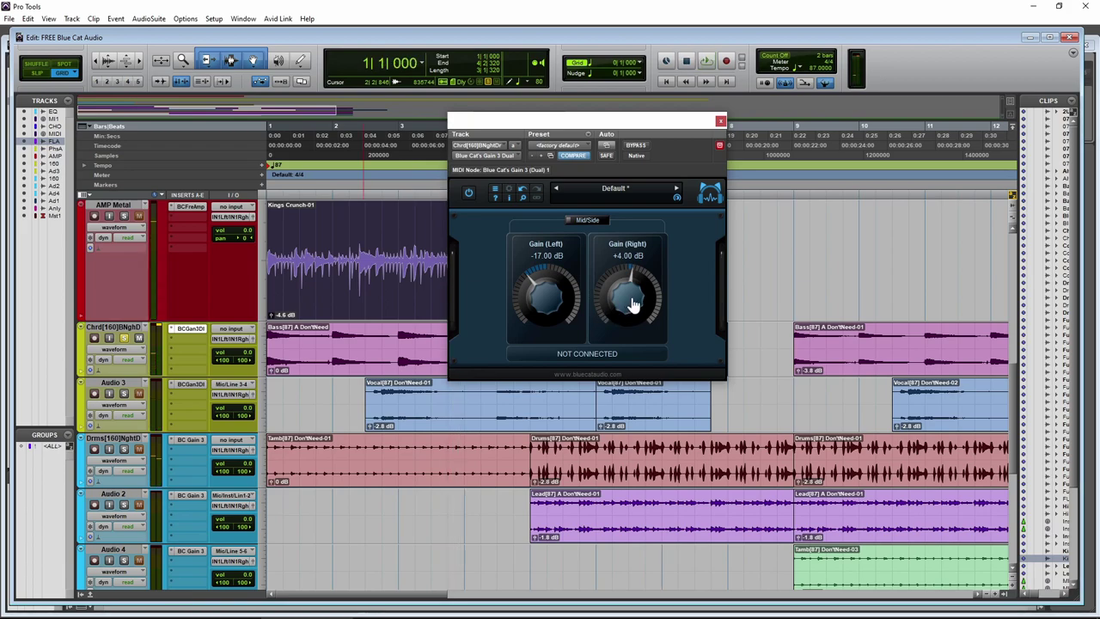
Reset both Gain 3 Dual gains to 0 dB, enlarge the plug-in to 130 %, and reposition its window
left_click(540, 302, "alt")
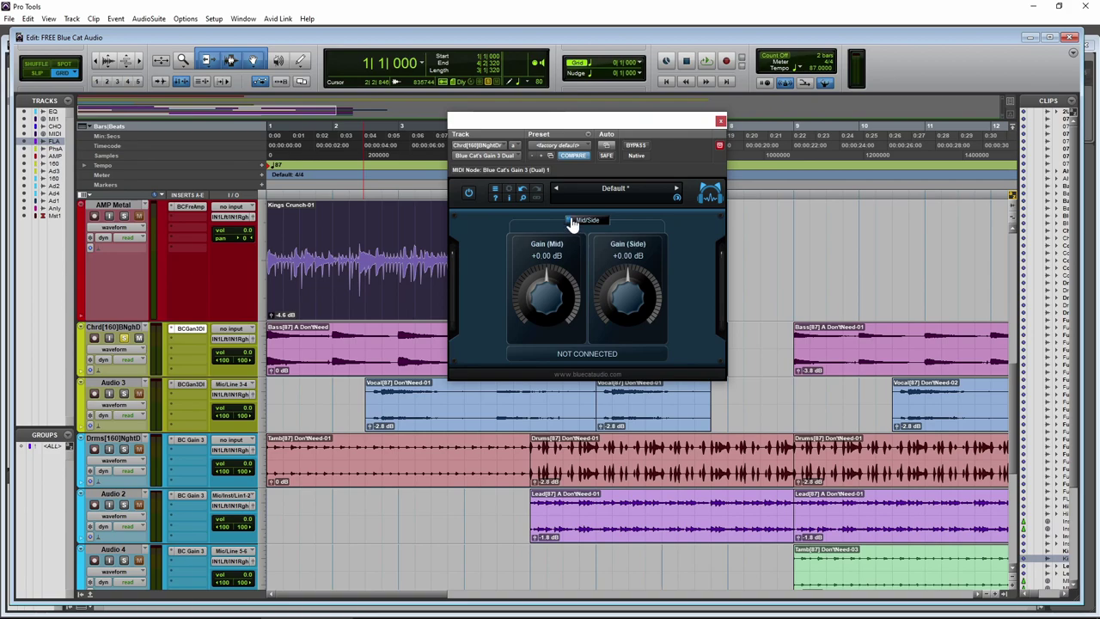
left_click(497, 194)
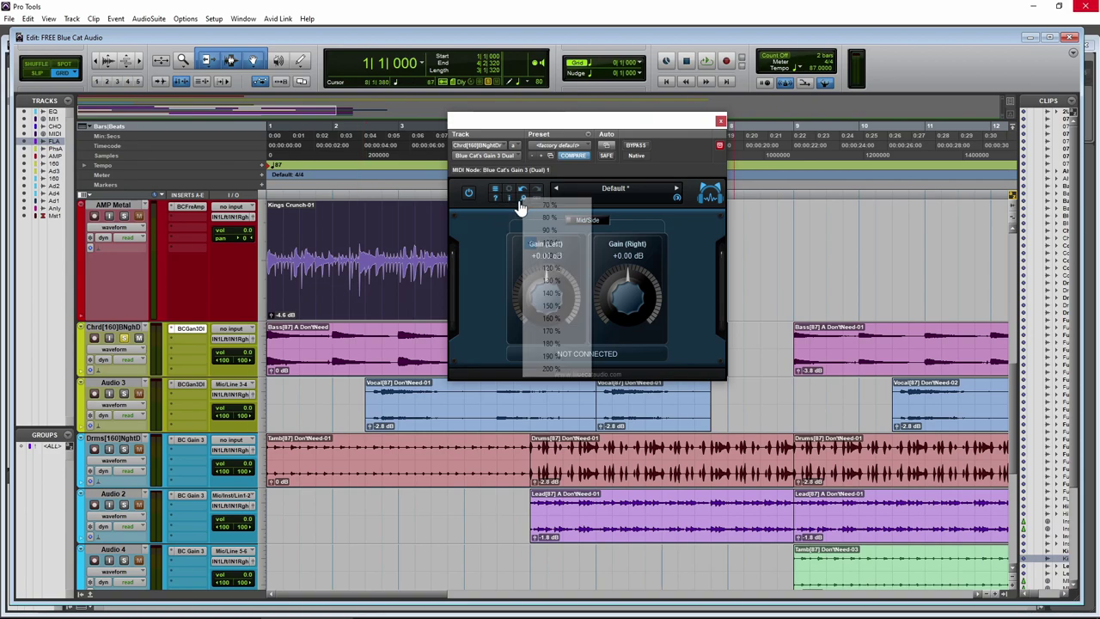
left_click(551, 286)
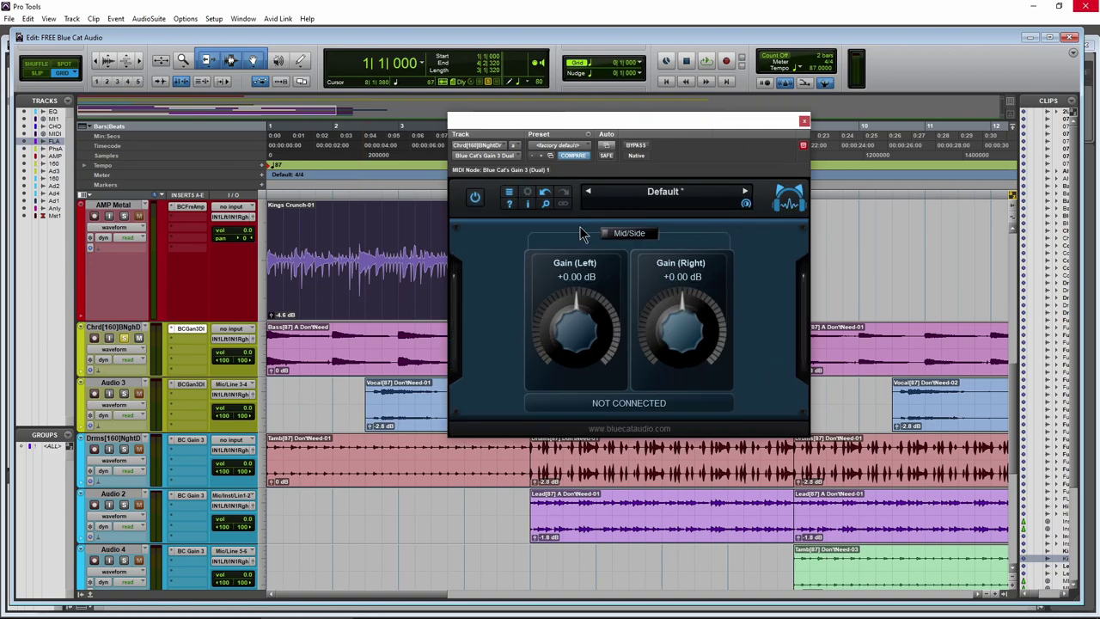
left_click_drag(672, 123, 635, 87)
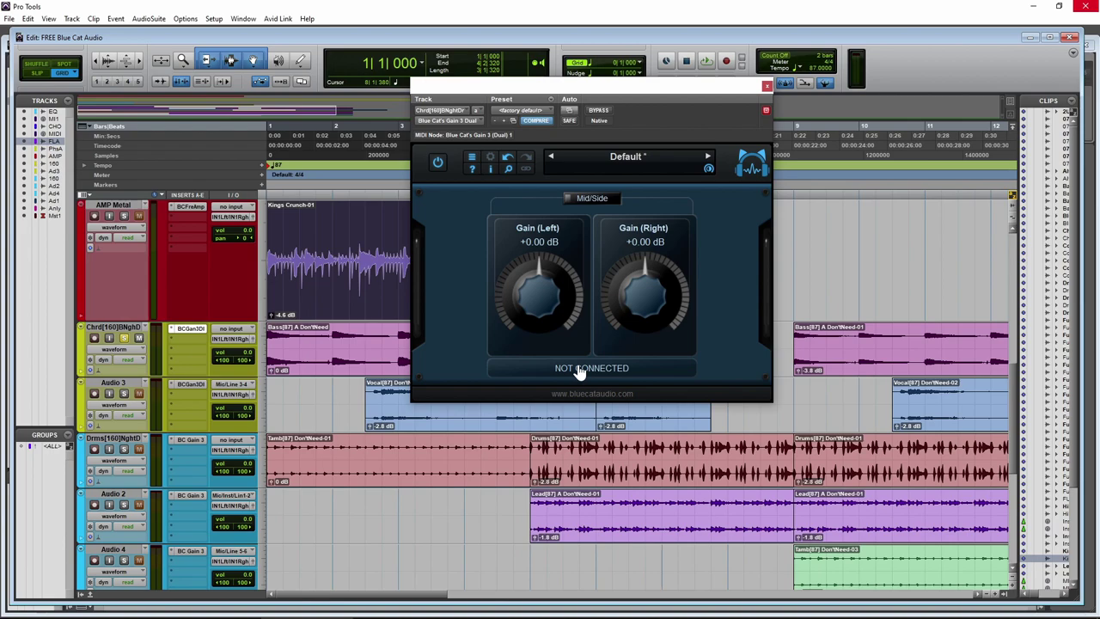
Open Gain 3 Dual on the Audio 3 track and arrange it side by side with the Chrd[160] track's plug-in window
left_click_drag(571, 86, 590, 87)
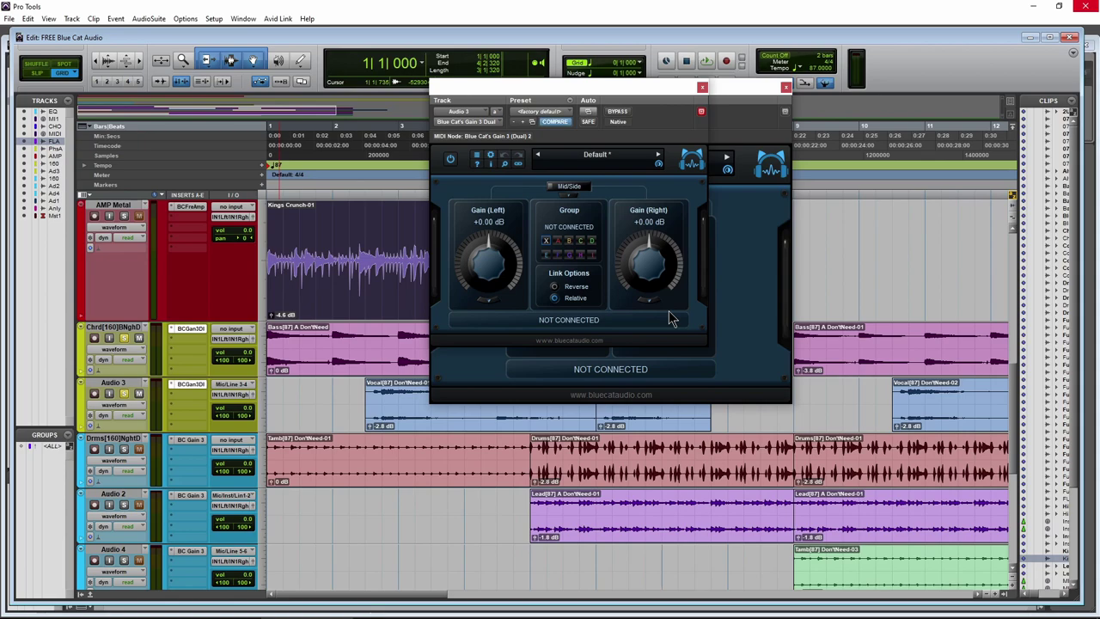
left_click_drag(665, 87, 917, 122)
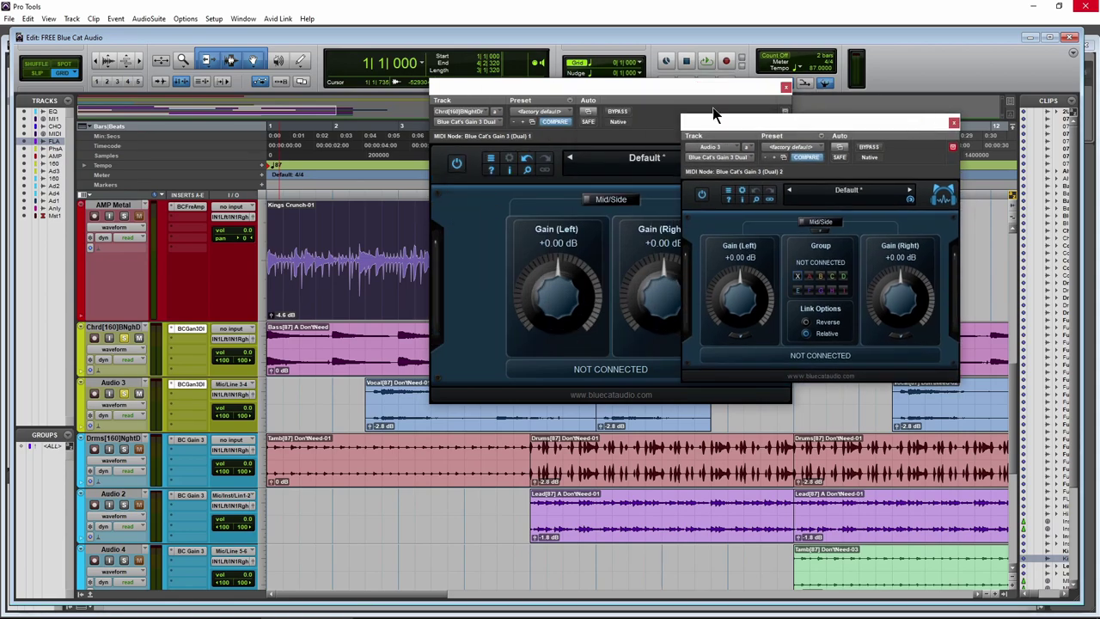
left_click_drag(701, 88, 473, 78)
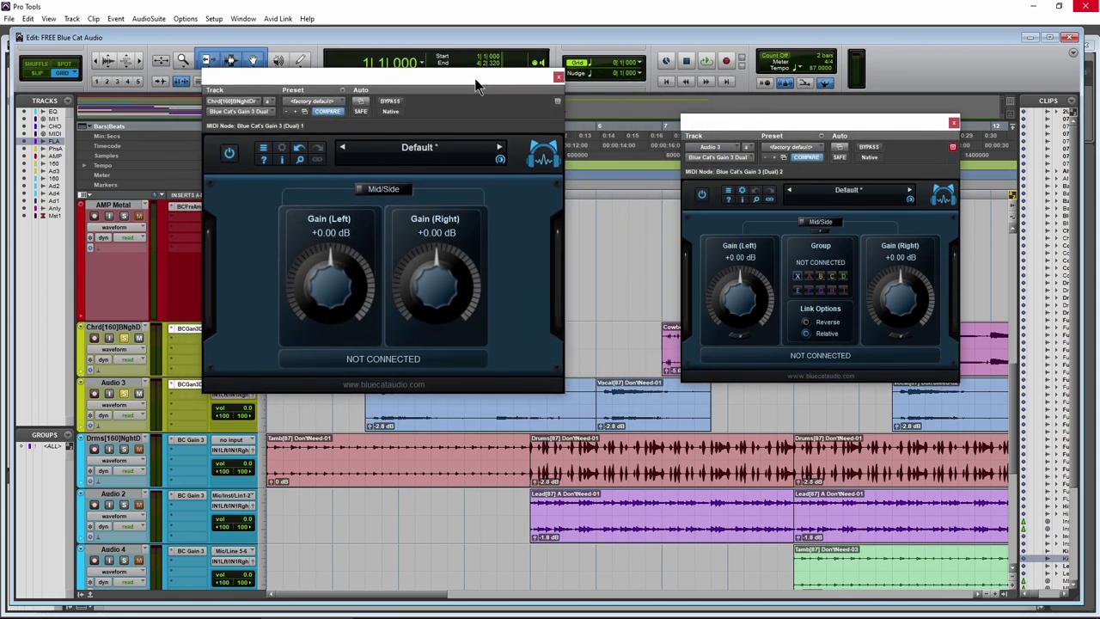
Enlarge Audio 3's Gain 3 Dual to 120 %, align its window with the other one, and hide its Group section
left_click(756, 199)
left_click(785, 270)
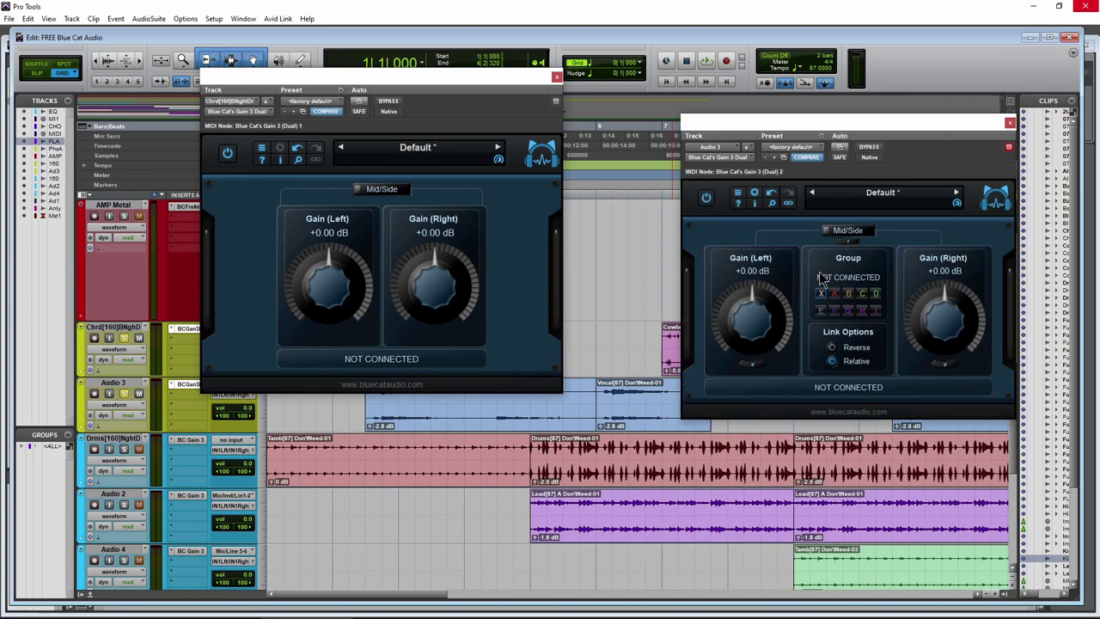
left_click_drag(811, 72, 781, 77)
left_click(796, 190)
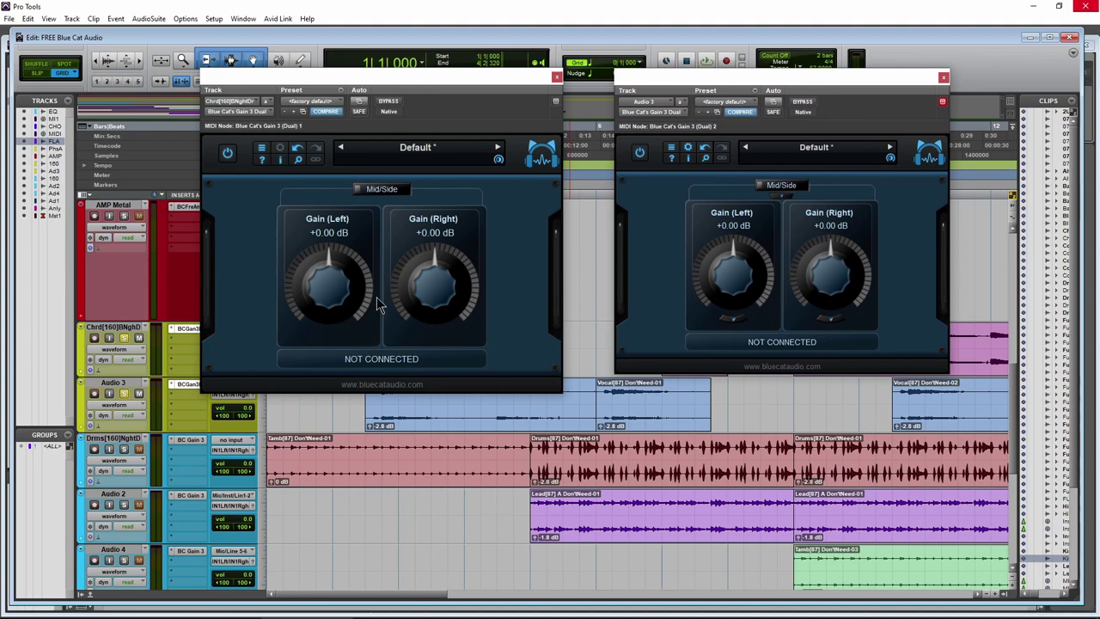
Set the playback start to 2|3|000, audition the passage, and put the Chrd[160] plug-in window back beside Audio 3's
left_click_drag(393, 77, 127, 193)
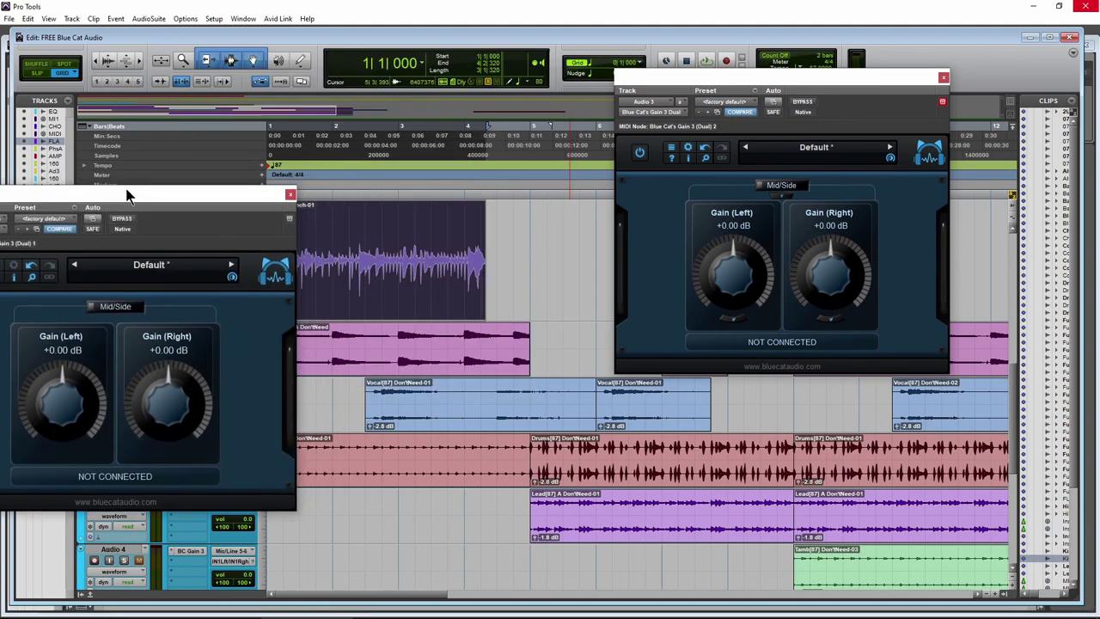
left_click(371, 137)
left_click_drag(222, 208, 204, 179)
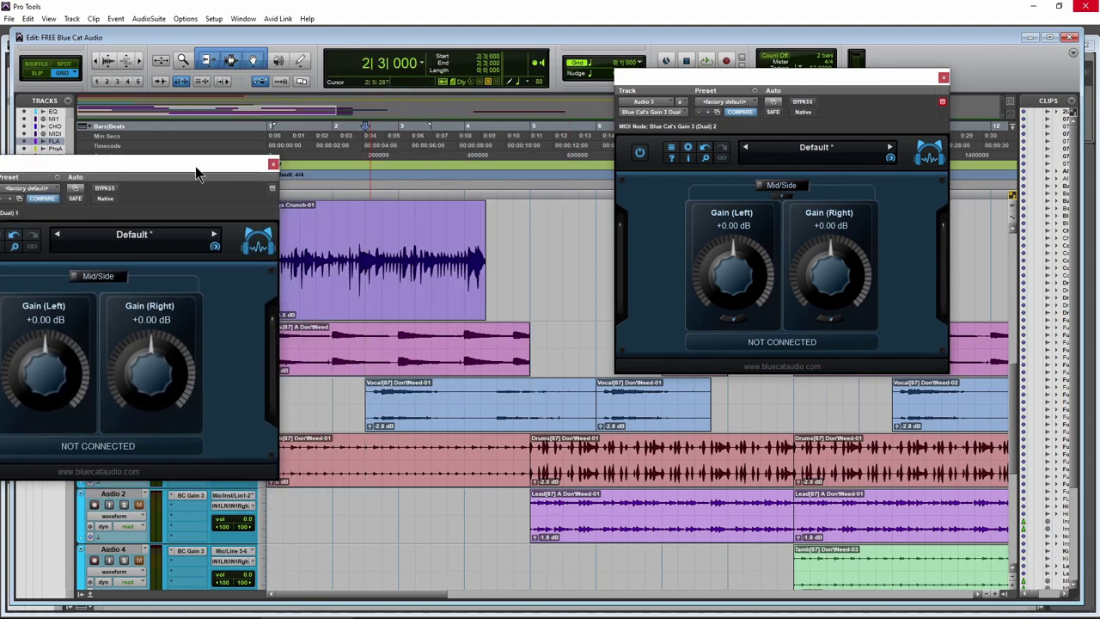
key("space")
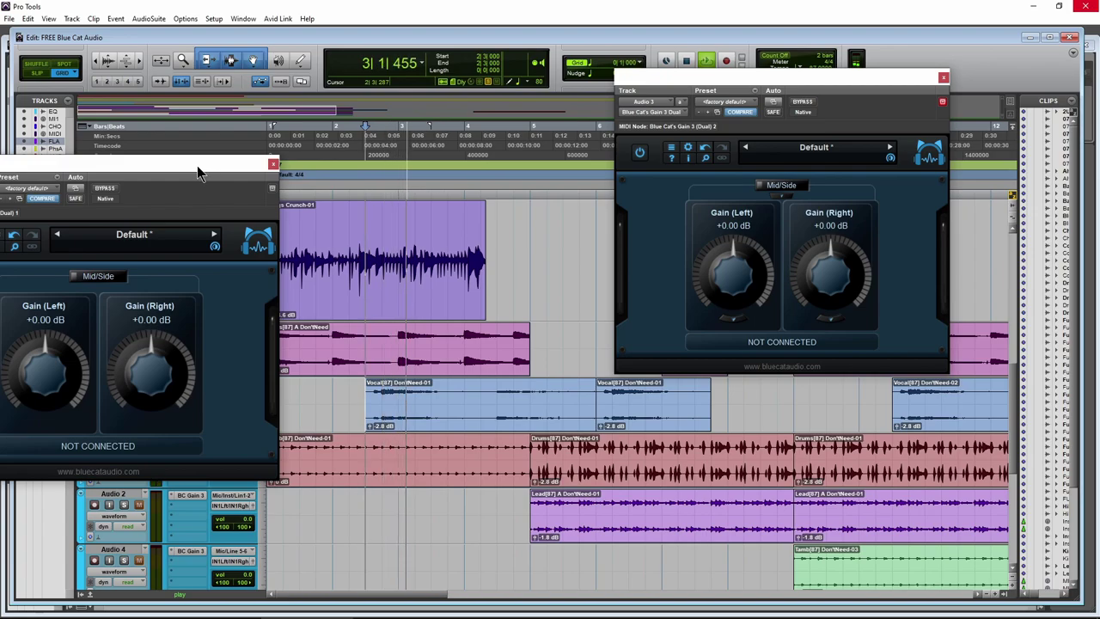
left_click_drag(197, 172, 488, 90)
key("space")
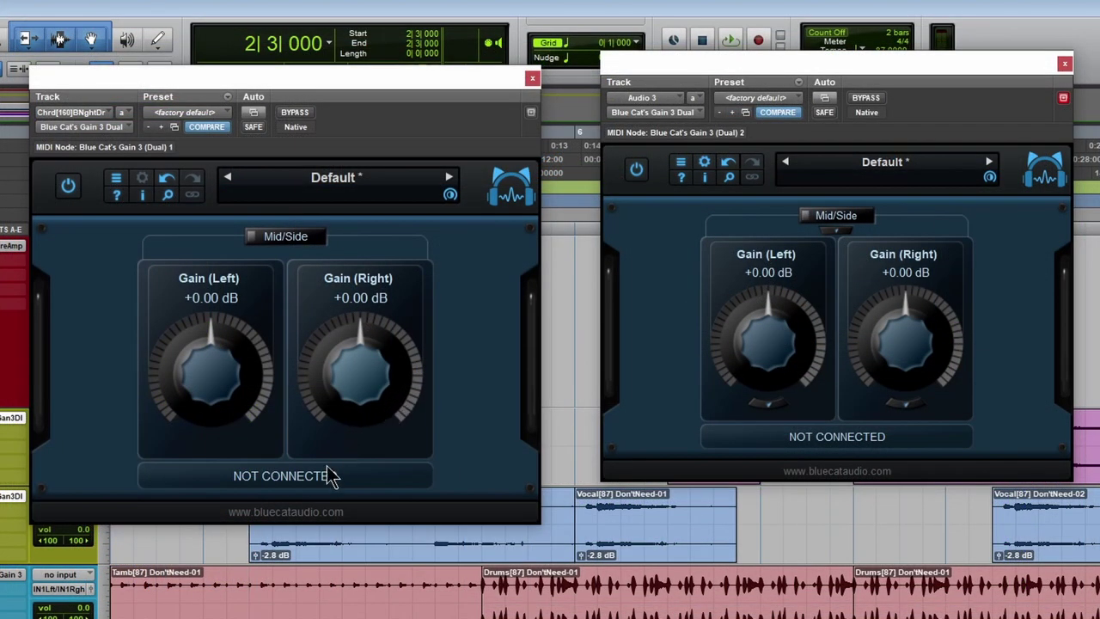
Connect the Gain 3 Dual plug-ins on the Chrd[160] and Audio 3 tracks to Group A
left_click(291, 480)
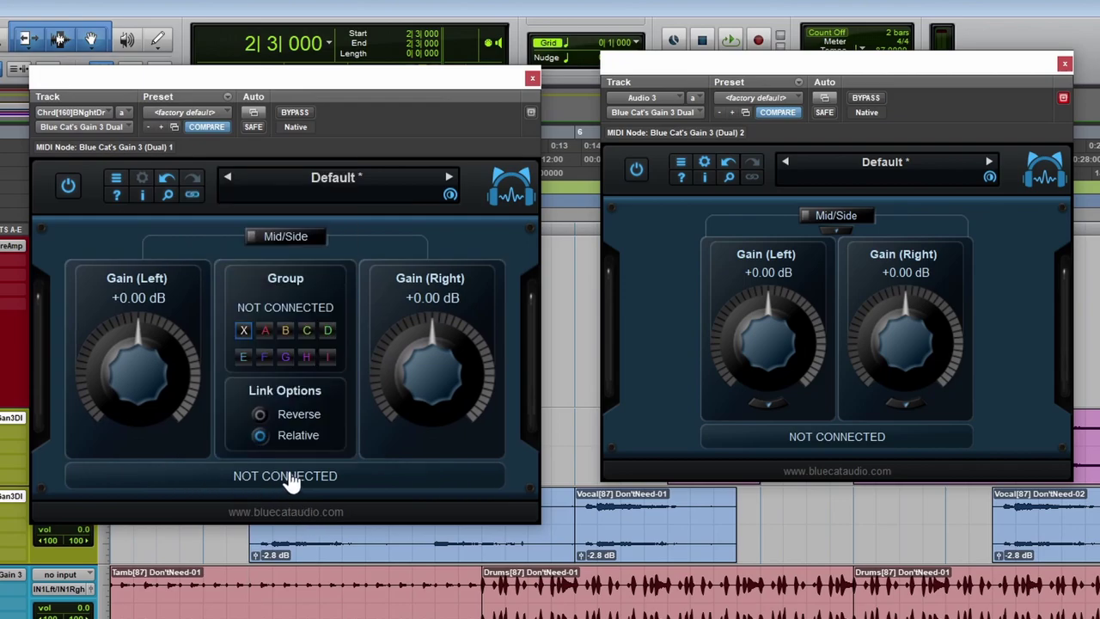
left_click(265, 332)
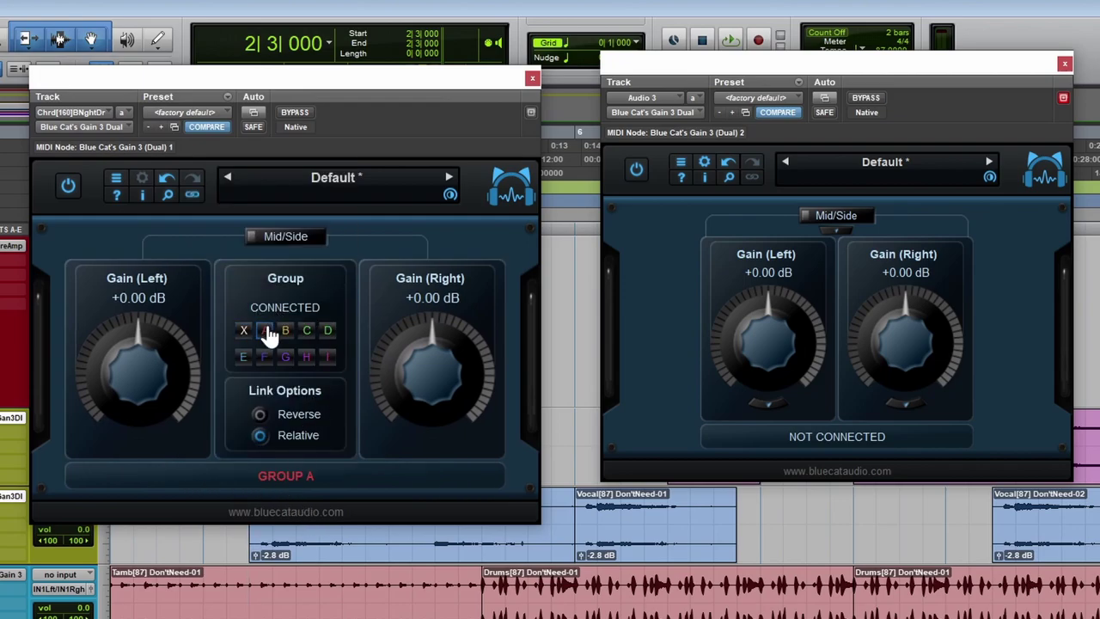
left_click(855, 443)
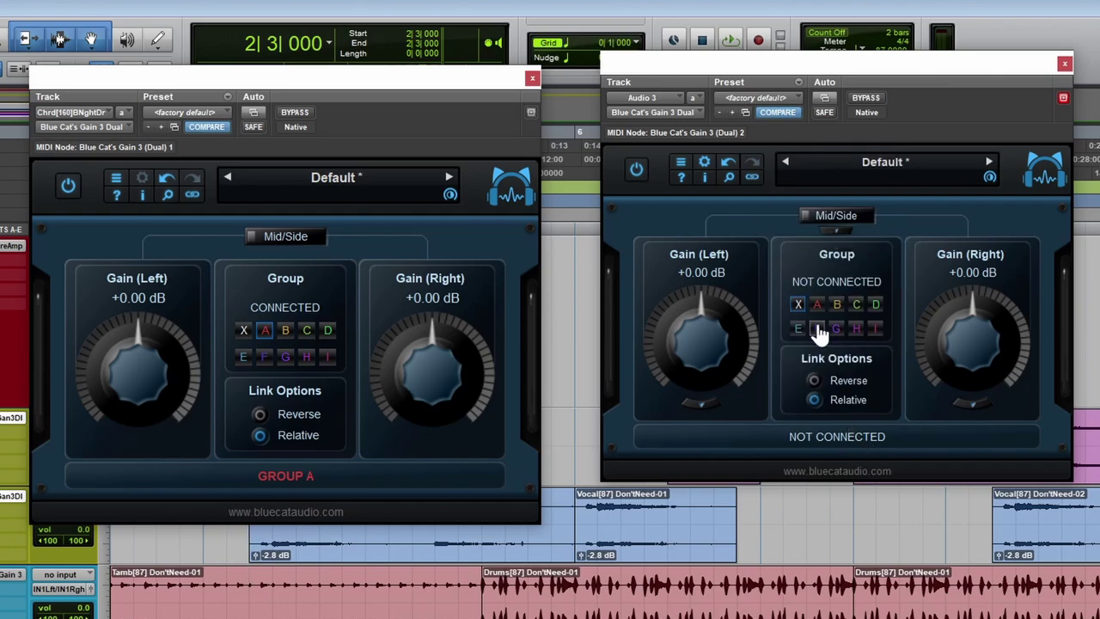
left_click(817, 306)
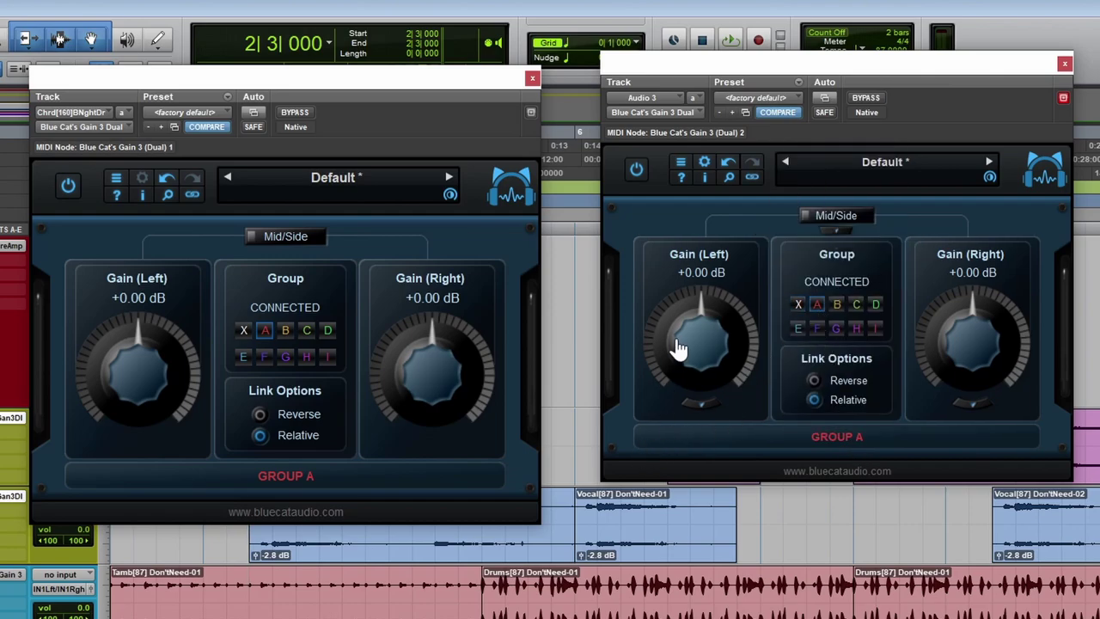
In Audio 3's Gain 3 Dual, set the linked Gain (Left) to -2 dB and Gain (Right) to +1 dB, and return Gain (Left) to 0 dB
mouse_move(706, 335)
left_mouse_down()
mouse_move(699, 459)
mouse_move(732, 228)
mouse_move(695, 418)
mouse_move(717, 342)
left_mouse_up()
left_click_drag(988, 370, 992, 360)
scroll(989, 361, "up", 1)
scroll(983, 361, "down", 3)
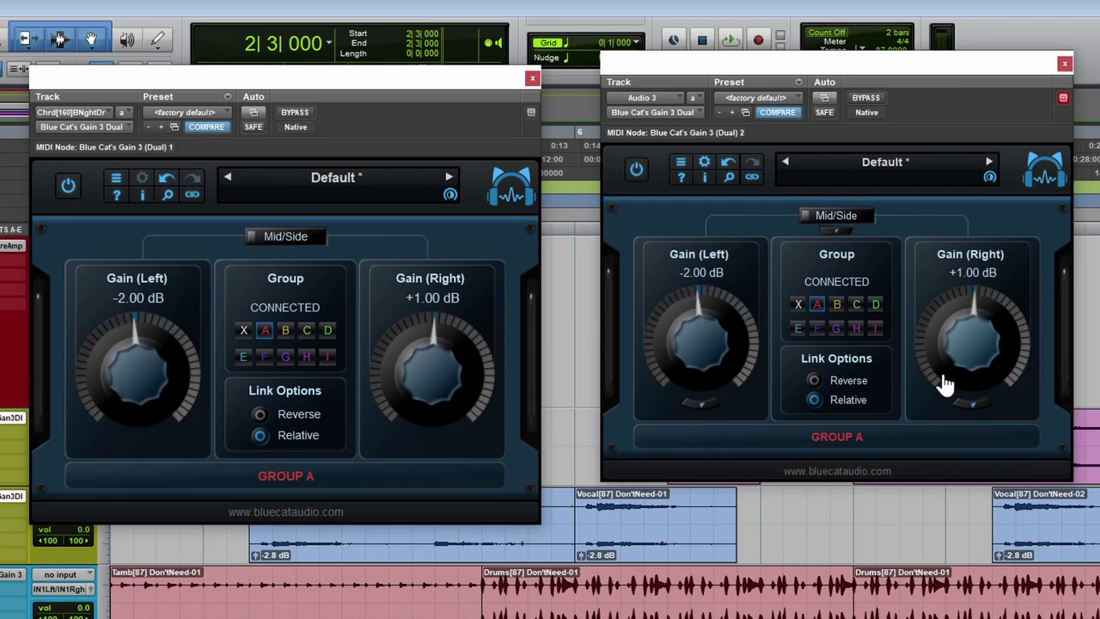
scroll(708, 340, "up", 9)
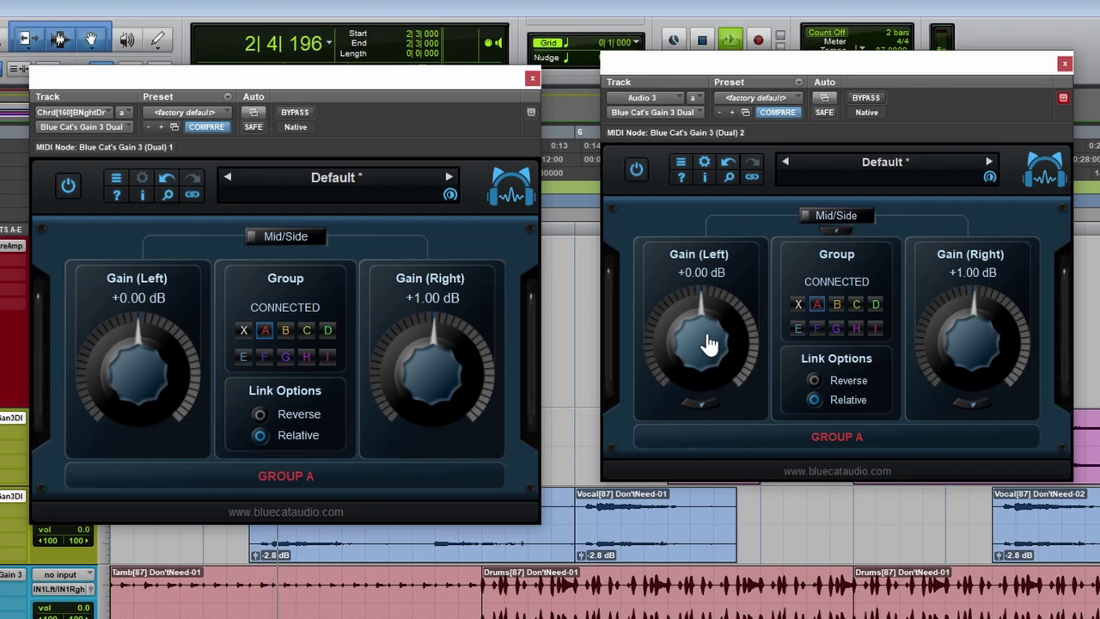
In the linked Gain 3 Dual plug-ins, set Gain (Left) to +5 dB and Gain (Right) to -4 dB
scroll(710, 331, "down", 6)
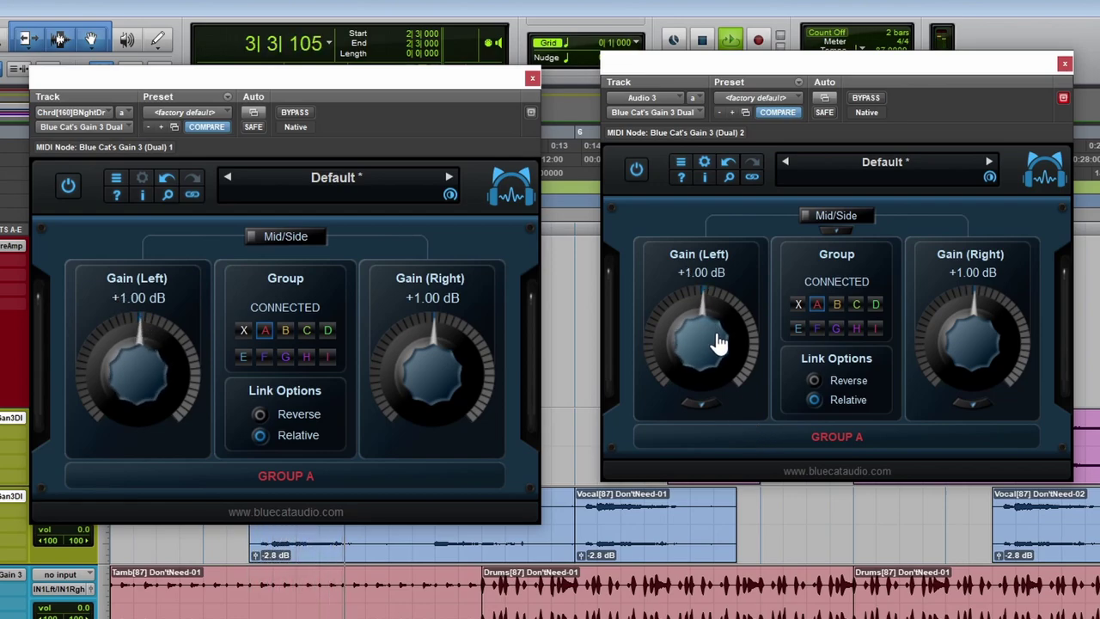
scroll(983, 369, "down", 2)
scroll(981, 363, "up", 1)
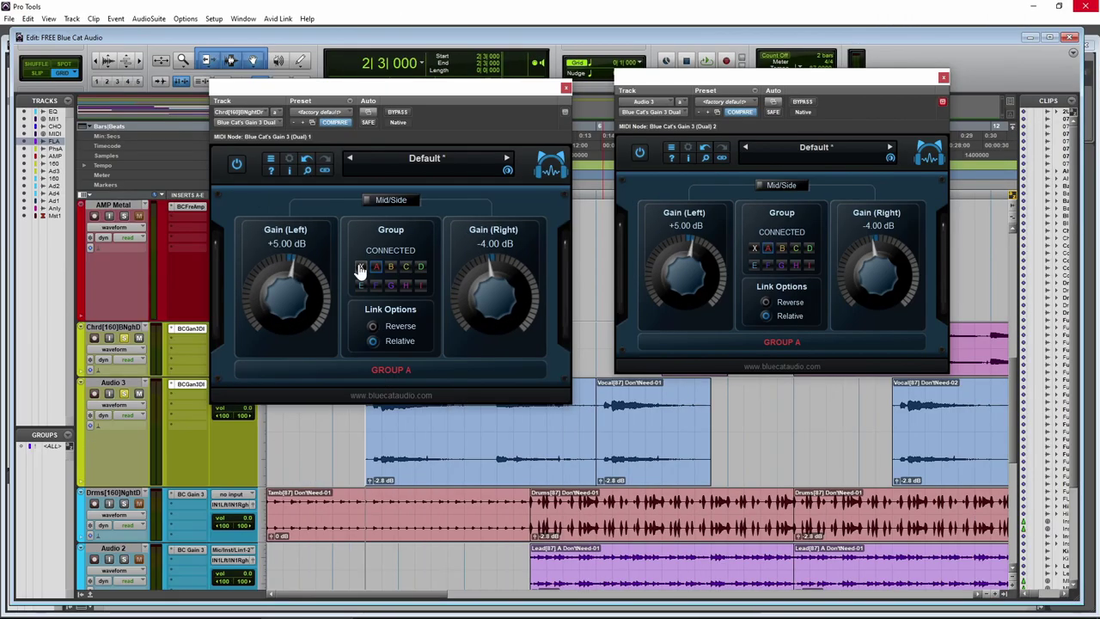
Disconnect the Gain 3 Dual plug-ins on the Chrd[160] and Audio 3 tracks from Group A, with Relative linking on in both
left_click(361, 267)
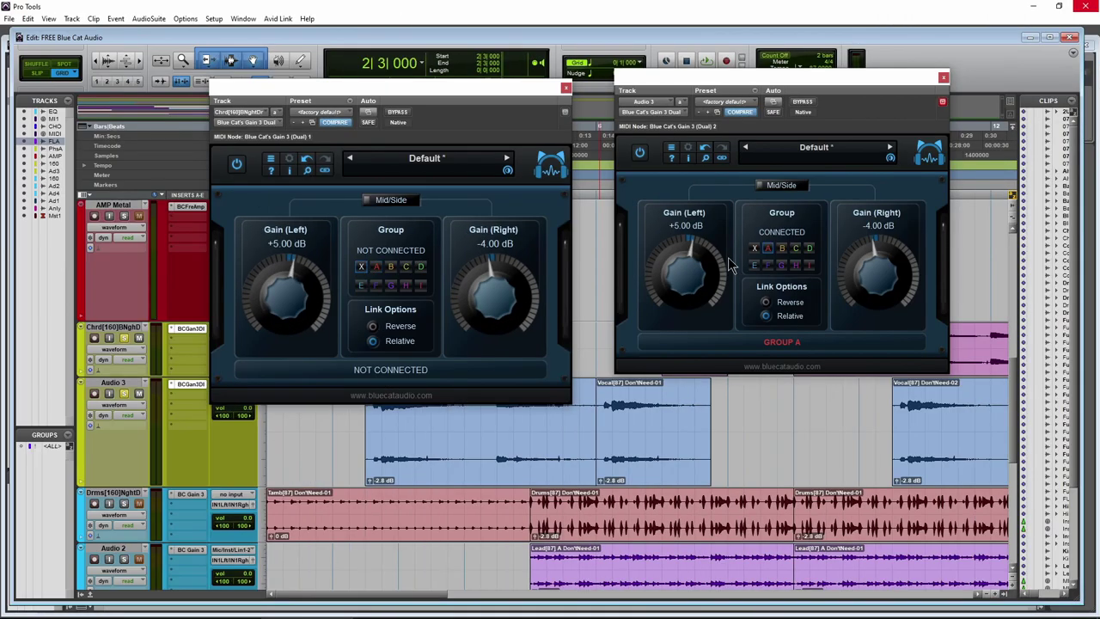
left_click(754, 249)
left_click(766, 316)
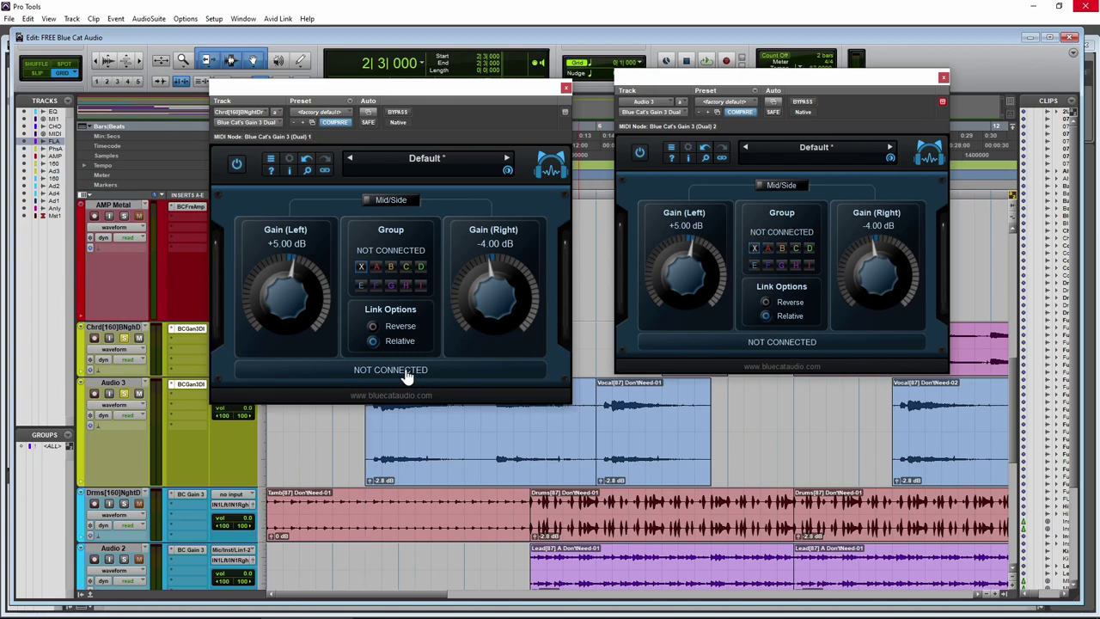
left_click(373, 342)
Give the unlinked plug-ins different gains: Gain (Left) -5 dB on Chrd[160] and about +2 dB on Audio 3, and adjust Chrd[160]'s Gain (Right)
left_click_drag(298, 296, 294, 302)
left_click_drag(669, 271, 696, 281)
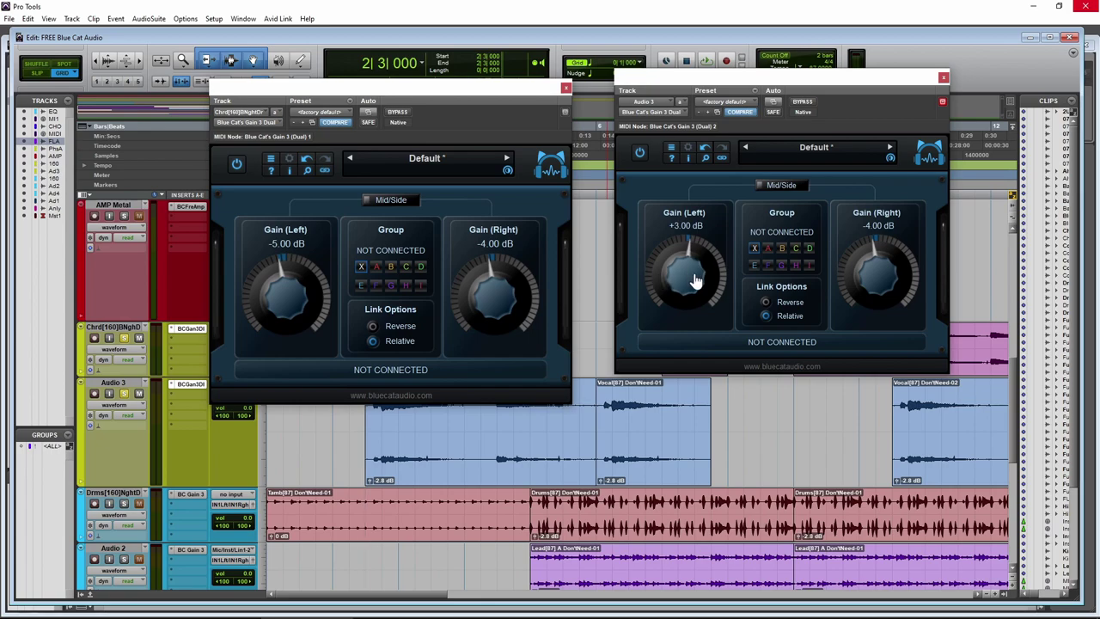
left_click_drag(491, 307, 488, 300)
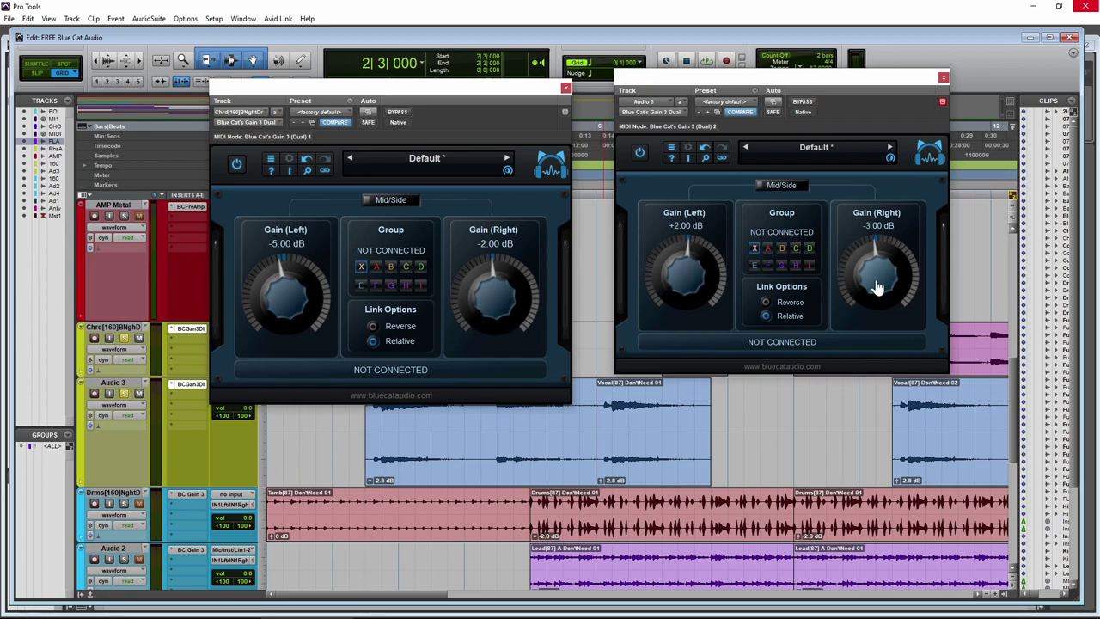
Reconnect both Gain 3 Dual plug-ins to Group A, raise Chrd[160]'s linked Gain (Right) to +7 dB and return it to -4 dB
left_click(768, 249)
left_click(377, 267)
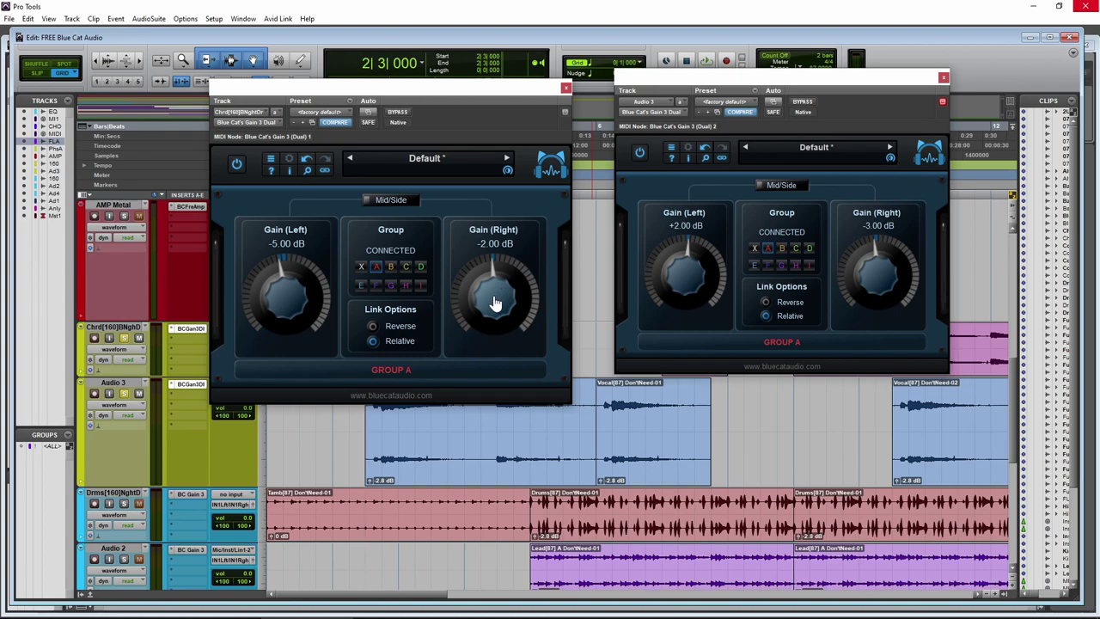
left_click_drag(496, 302, 496, 275)
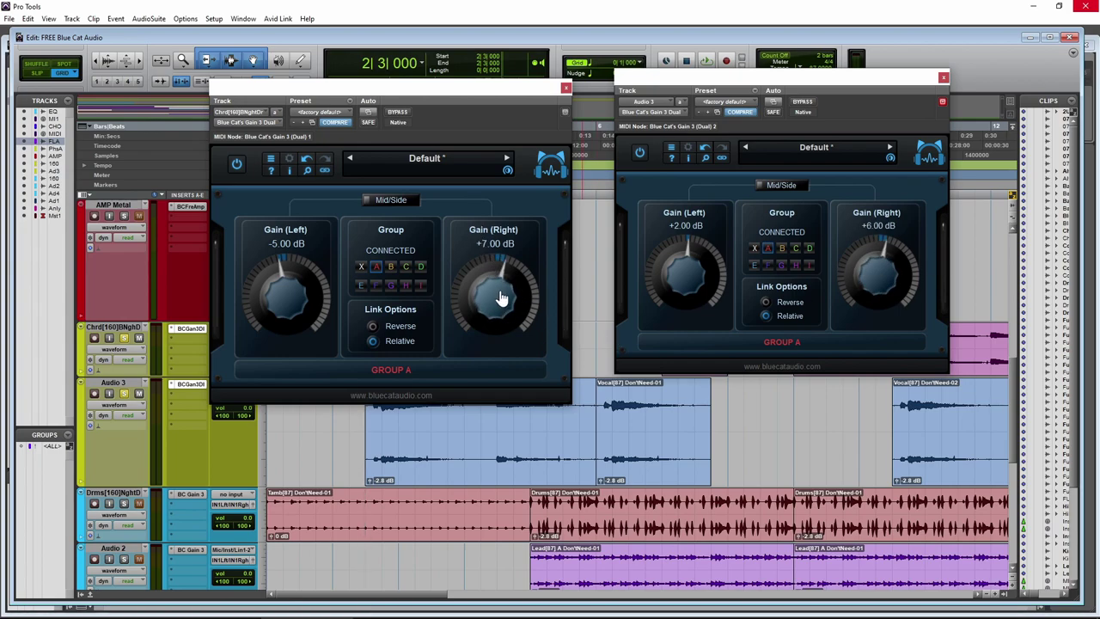
mouse_move(502, 298)
left_mouse_down()
mouse_move(501, 344)
mouse_move(501, 310)
mouse_move(522, 291)
left_mouse_up()
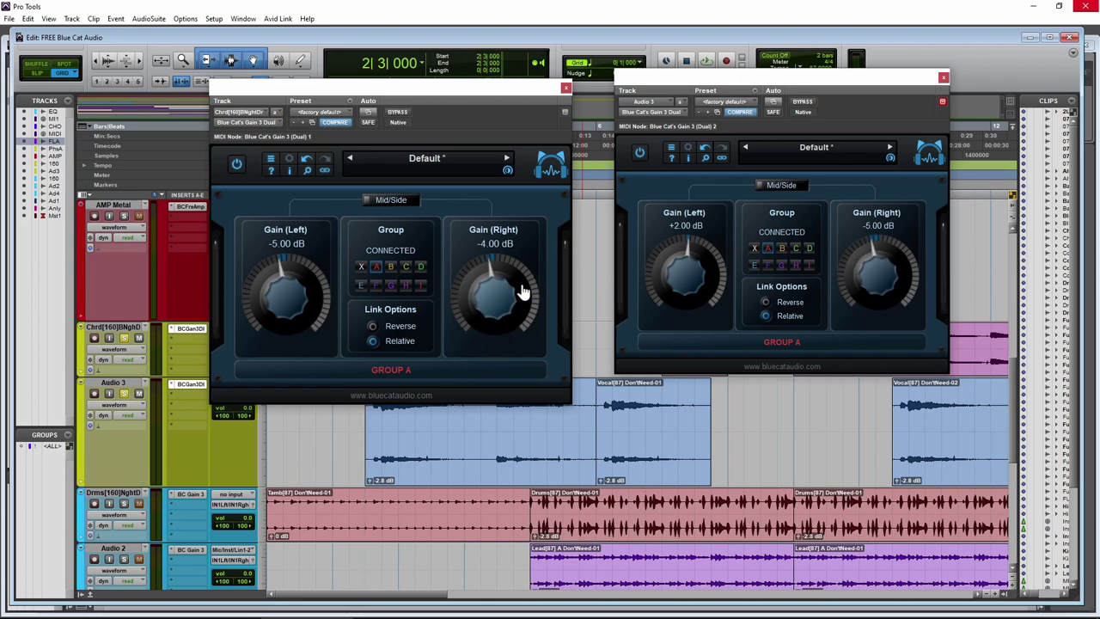
Raise Audio 3's linked Gain (Left) to +4 dB, enable Reverse linking there, and set Gain (Left) to +3 dB
mouse_move(694, 281)
left_mouse_down()
mouse_move(693, 300)
mouse_move(693, 275)
left_mouse_up()
left_click(765, 315)
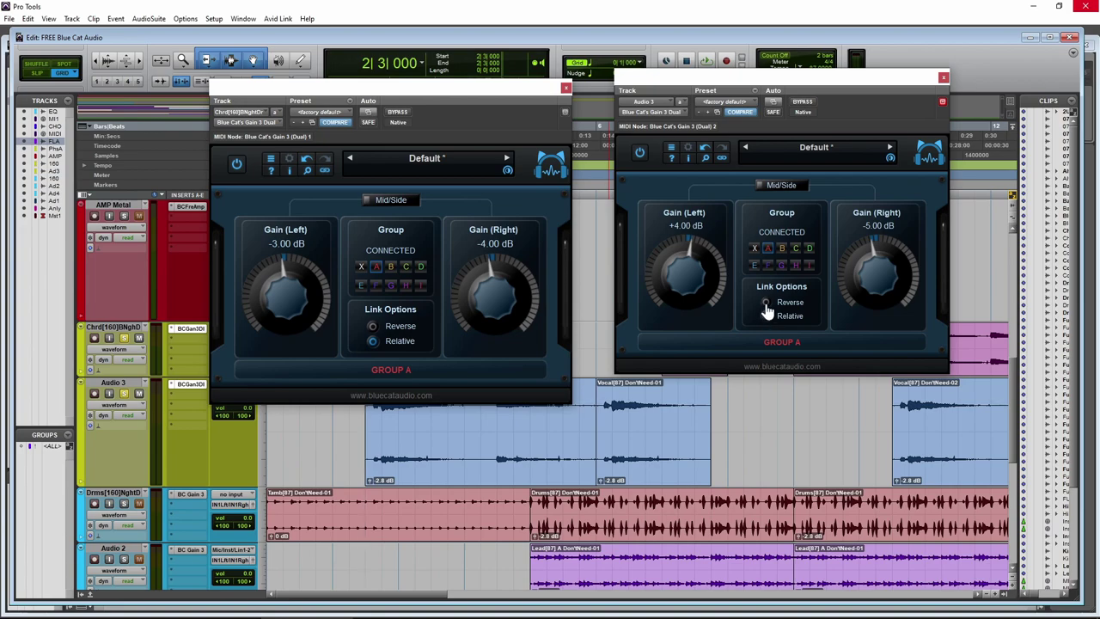
mouse_move(697, 270)
left_mouse_down()
mouse_move(688, 361)
mouse_move(675, 284)
mouse_move(693, 230)
mouse_move(685, 263)
left_mouse_up()
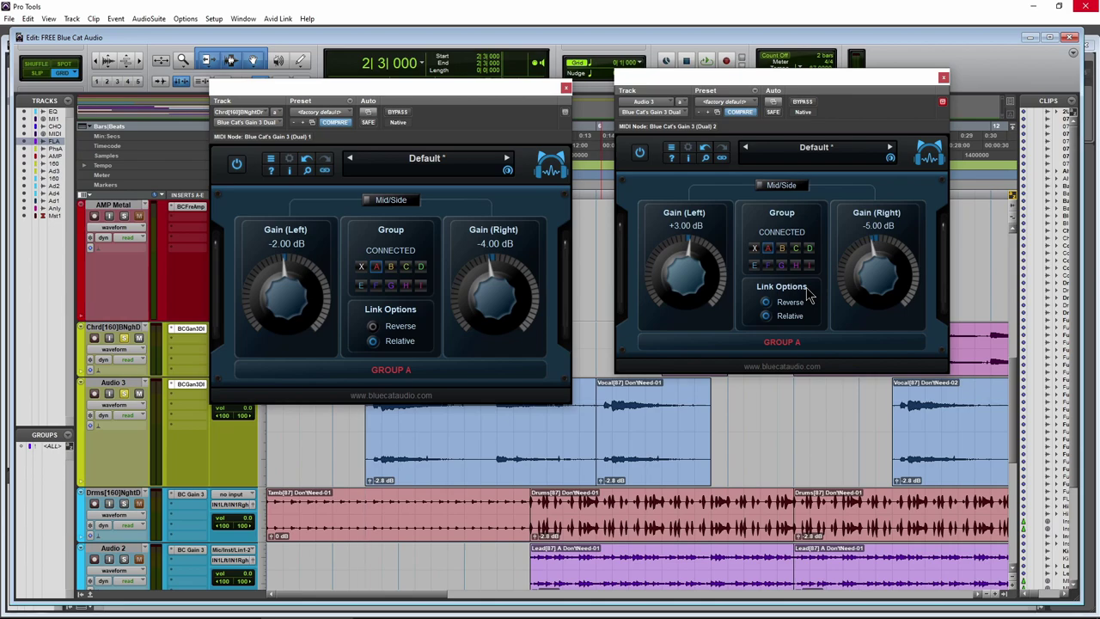
Close both Gain 3 Dual windows and open the Gain 3 plug-ins of Drms[160] and Audio 2 side by side
left_click(943, 77)
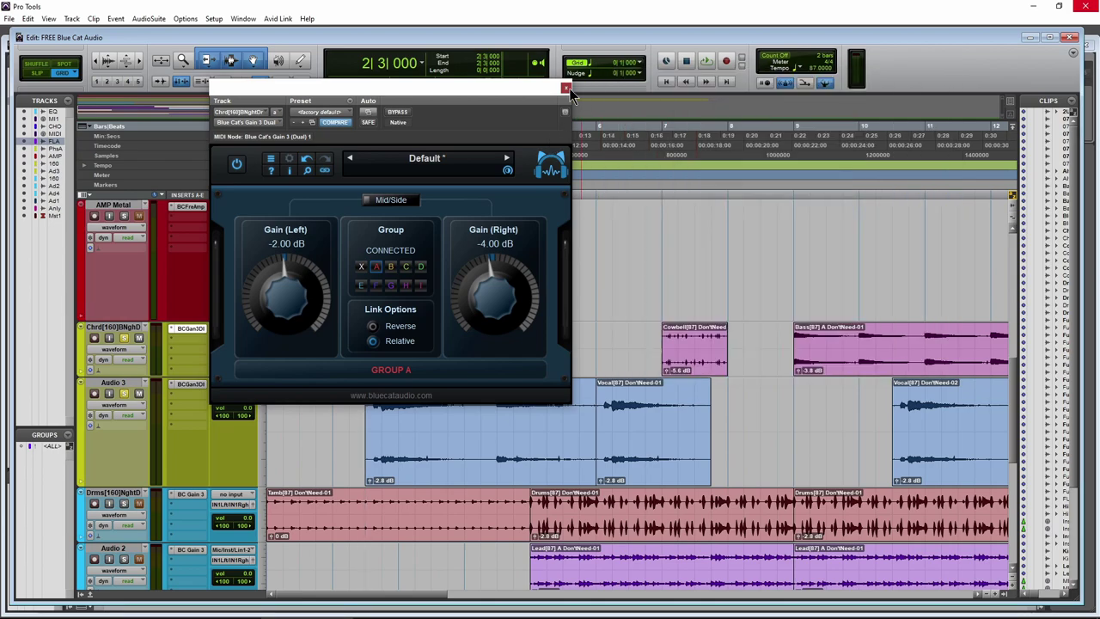
left_click(565, 89)
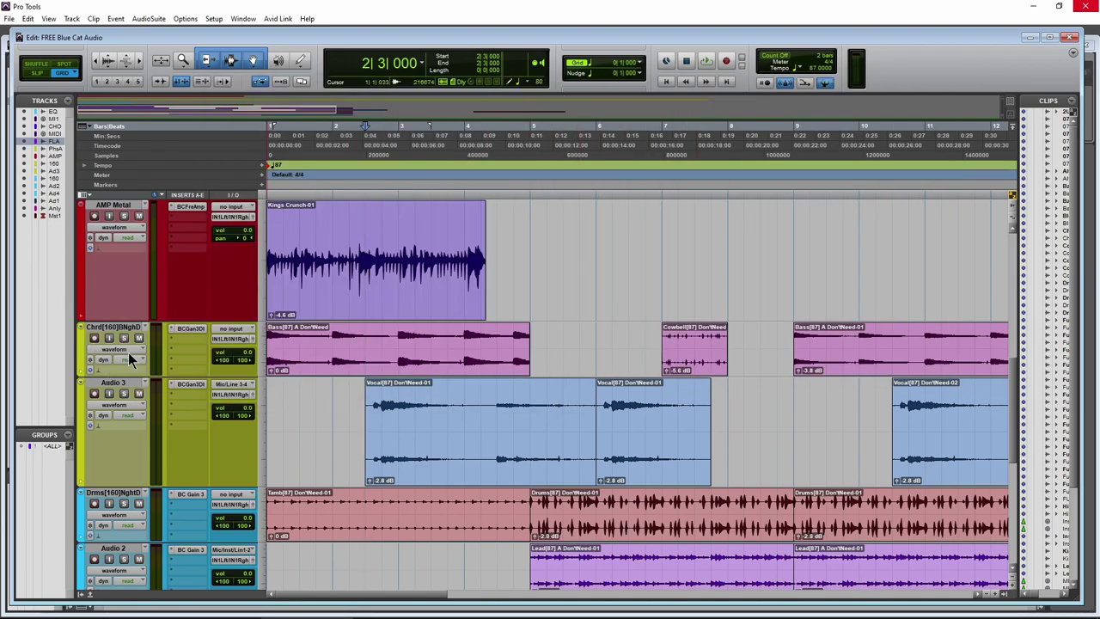
scroll(128, 352, "down", 3)
left_click(192, 317)
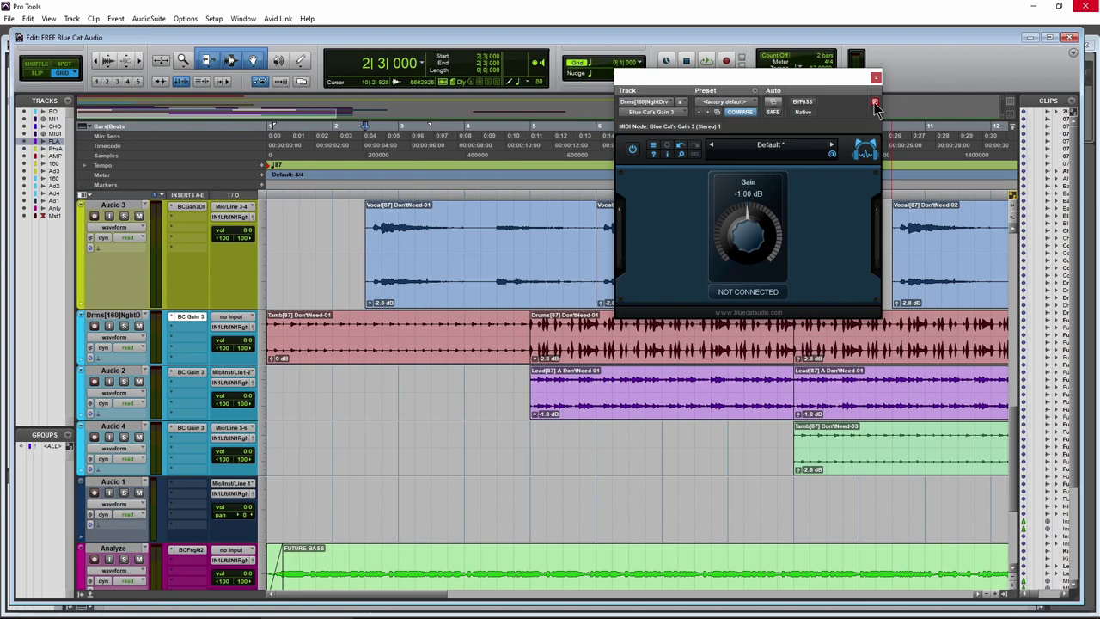
left_click(192, 370)
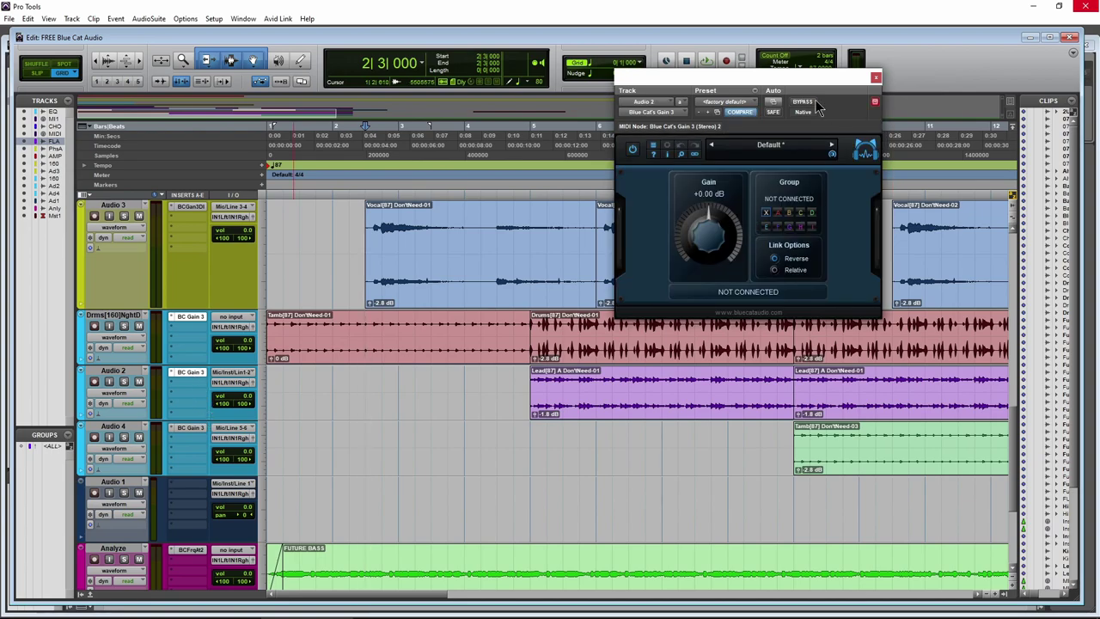
left_click_drag(808, 79, 411, 116)
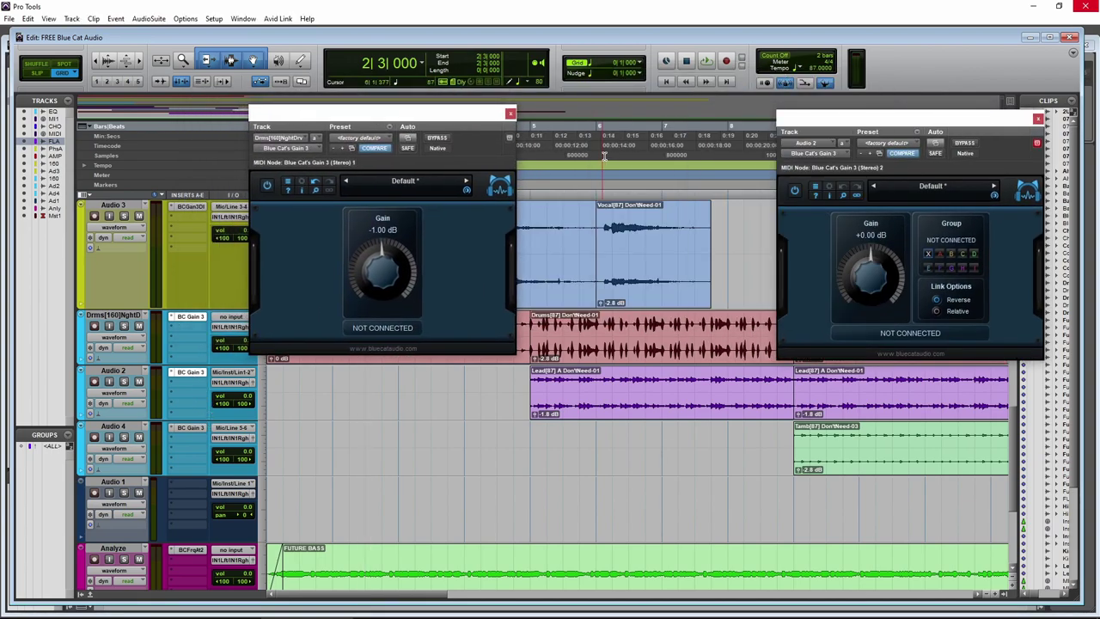
Solo the Drms[160] and Audio 2 tracks and play them from 5|3|000
left_click(611, 230)
left_click(123, 381)
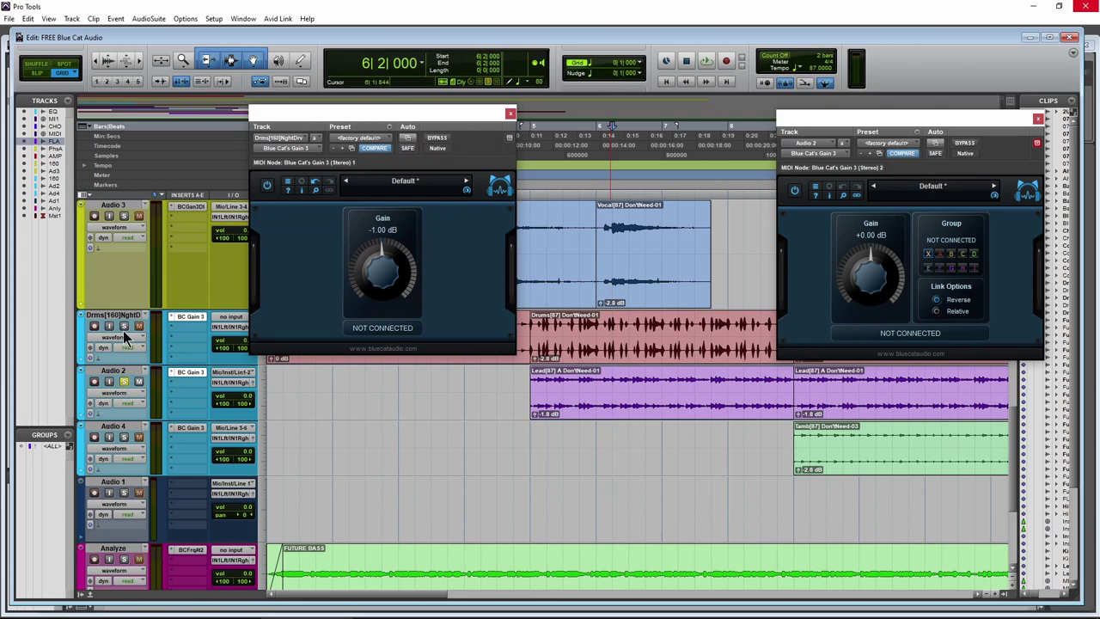
left_click(562, 139)
key("space")
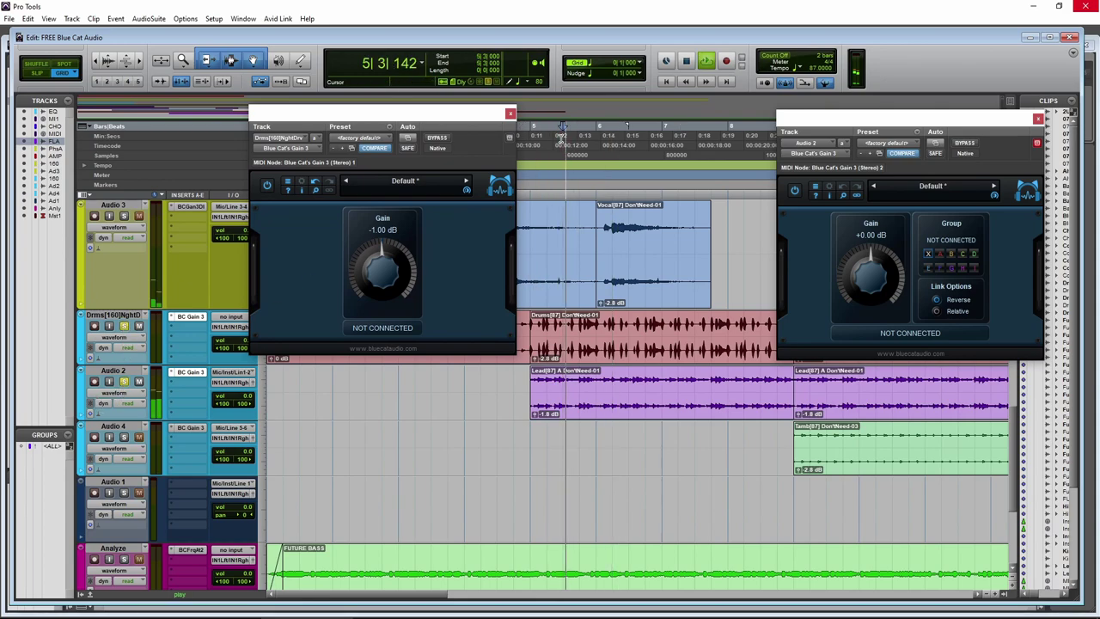
Vary Drms[160]'s unlinked Gain during playback, ending at -1 dB, set Audio 2's Gain to -3 dB, and stop playback
left_click_drag(405, 242, 400, 336)
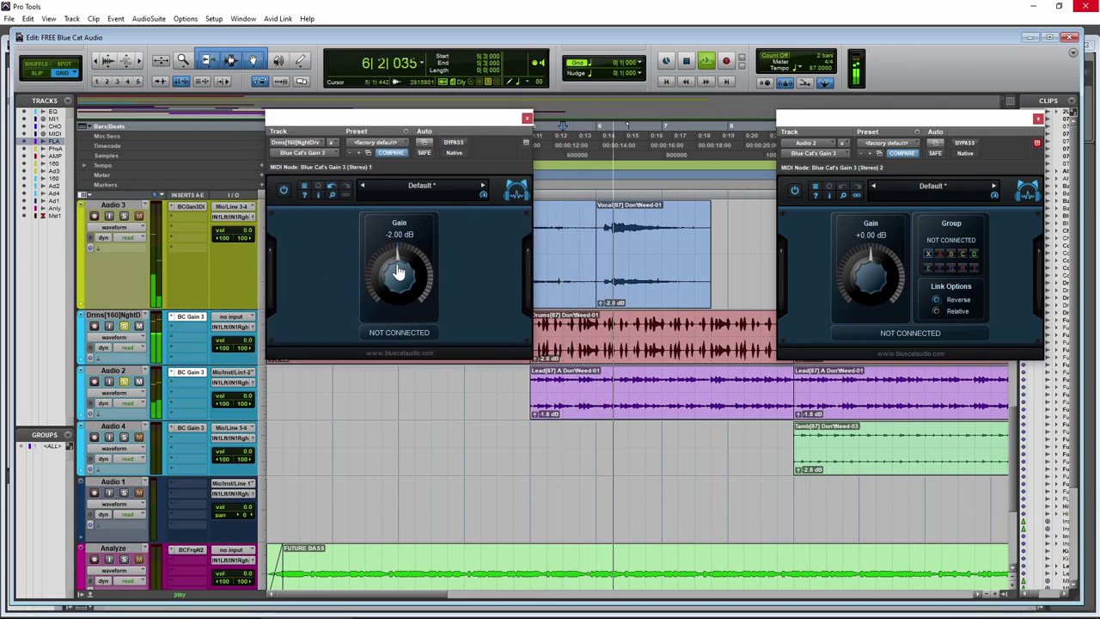
left_click_drag(400, 297, 413, 239)
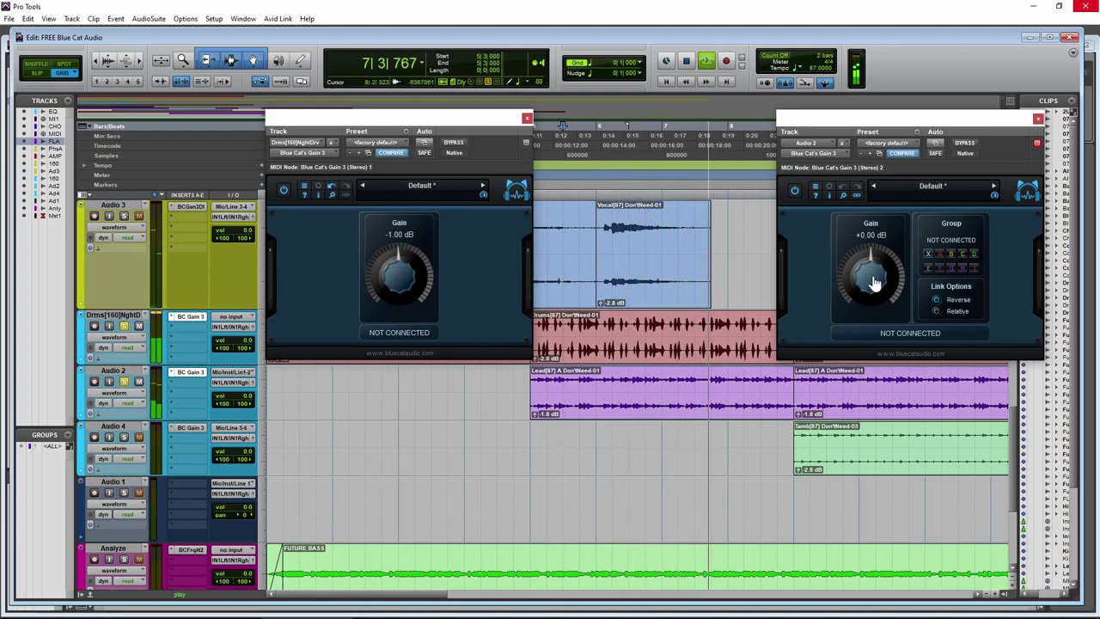
left_click_drag(874, 279, 870, 299)
key("space")
Move Audio 2's plug-in window closer, and connect the Gain 3 plug-ins on Audio 2 and Drms[160] to Group B
left_click_drag(934, 122, 864, 118)
left_click(823, 337)
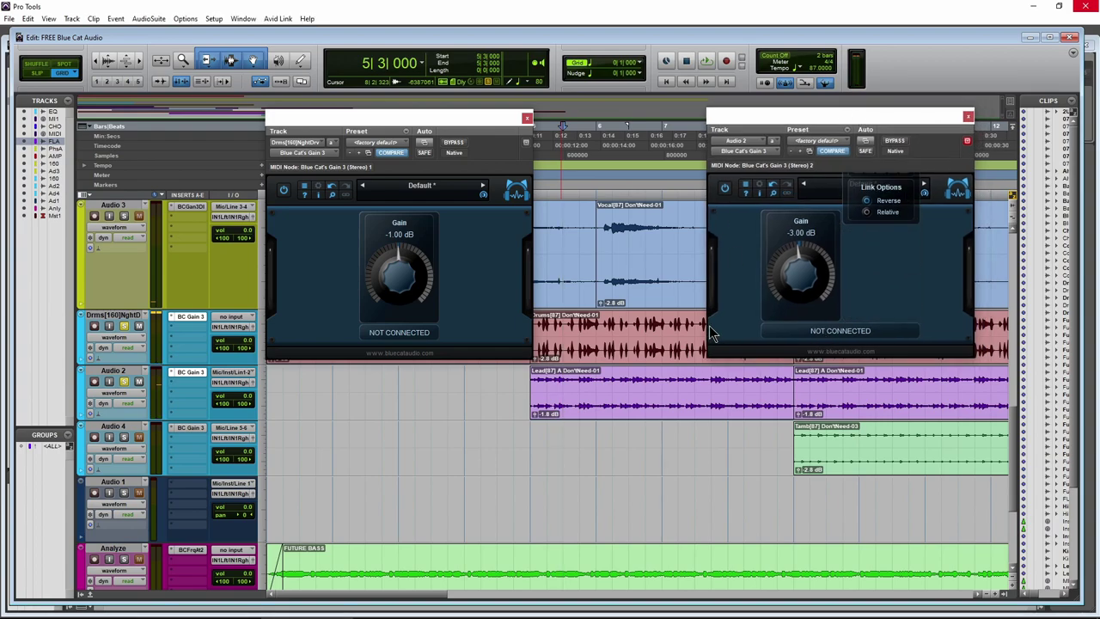
left_click(836, 337)
left_click(882, 252)
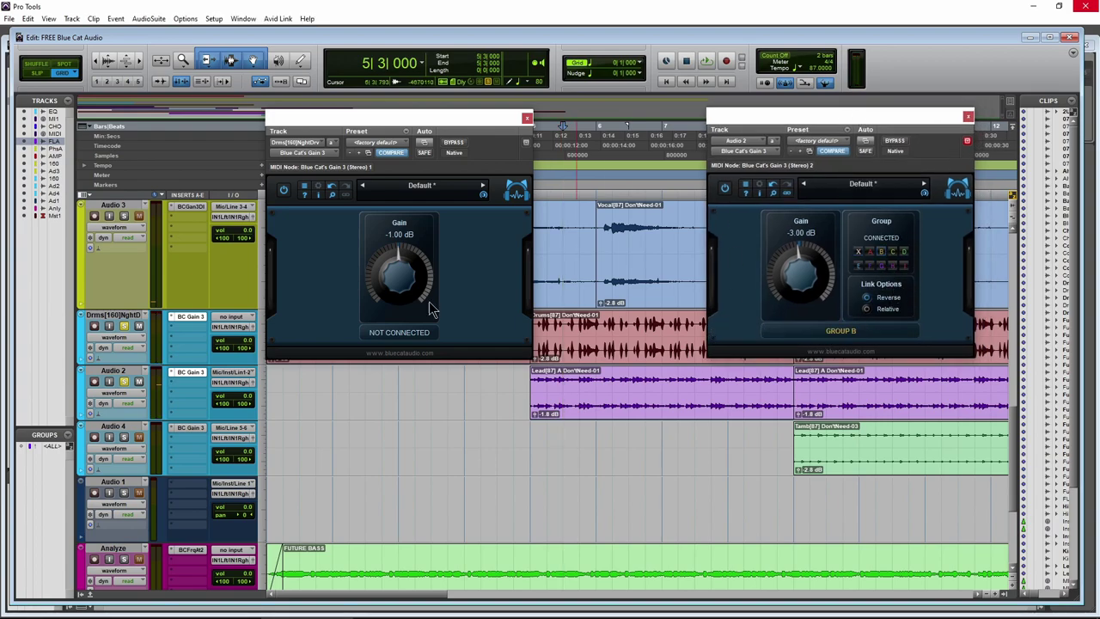
left_click(396, 338)
left_click(439, 252)
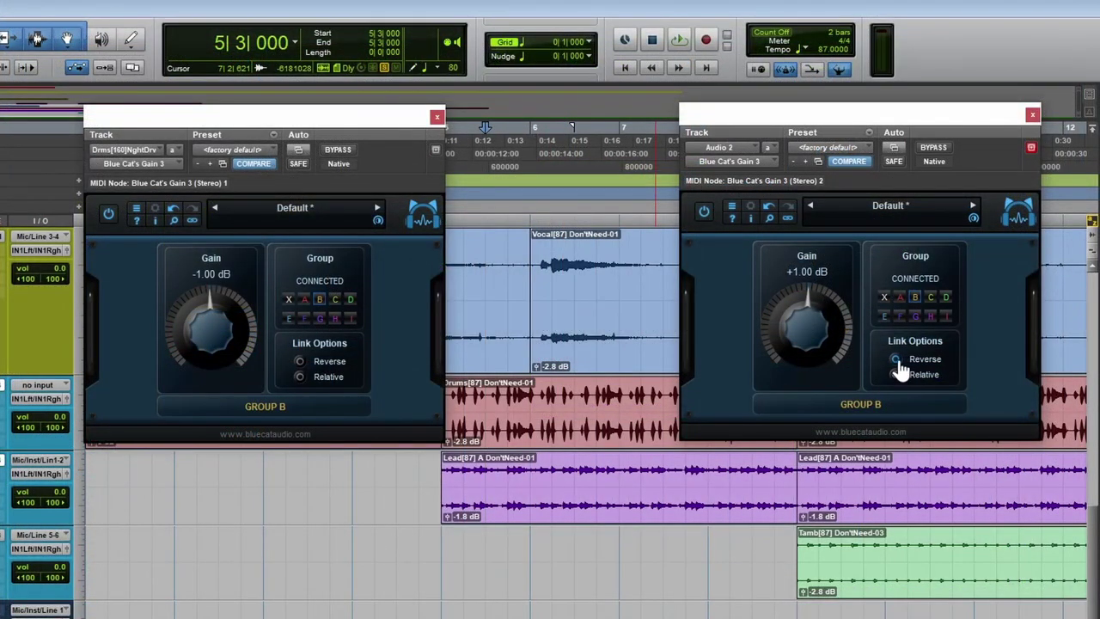
Play the passage and set Audio 2's Gain to +2 dB with Reverse linking enabled
key("space")
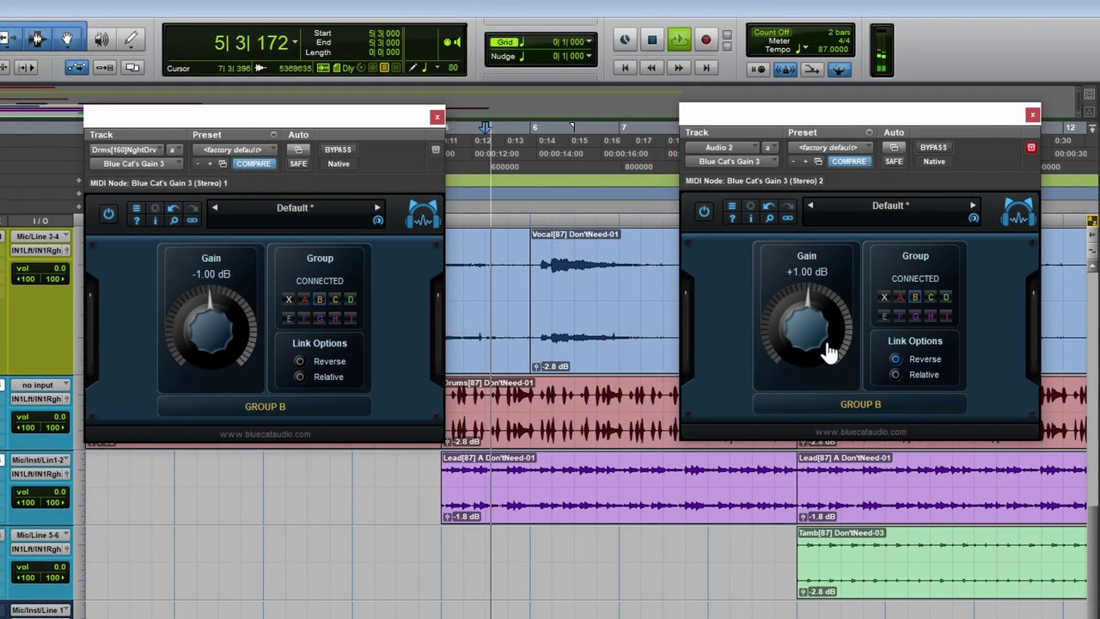
left_click_drag(828, 350, 813, 312)
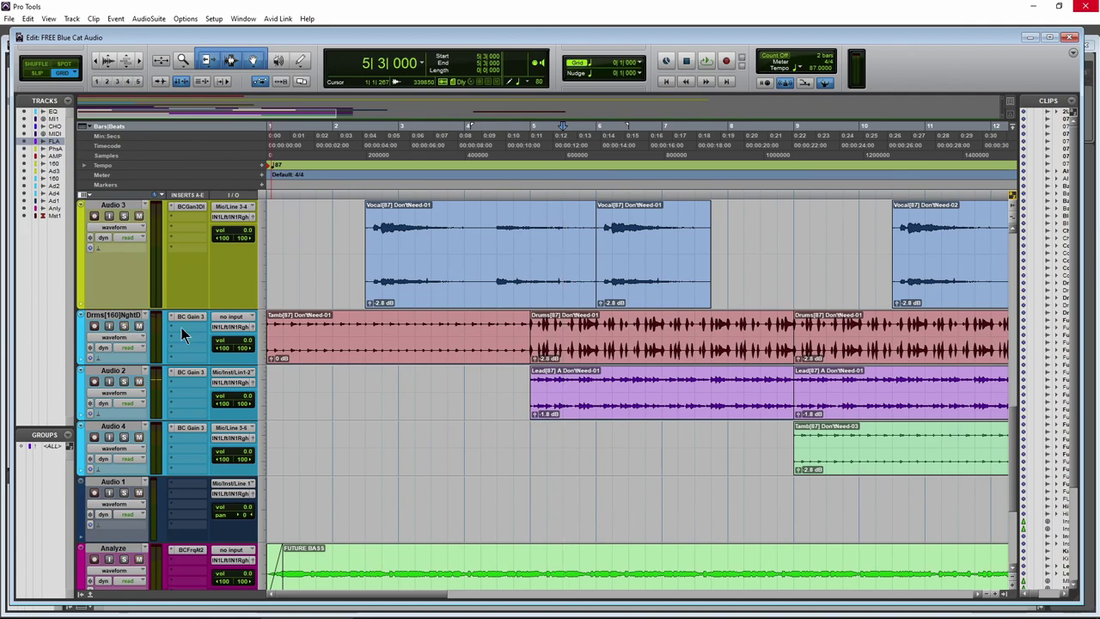
Select the FUTURE BASS clip on the soloed Analyze track, open its FreqAnalyst 2 plug-in and move the window into view
scroll(296, 353, "down", 10)
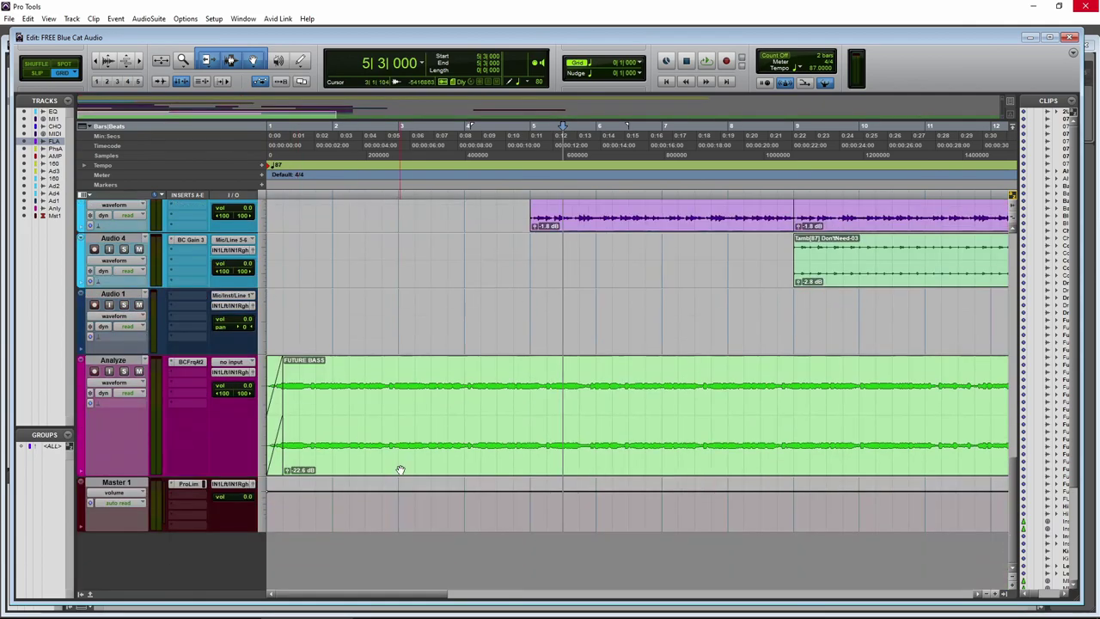
left_click(399, 470)
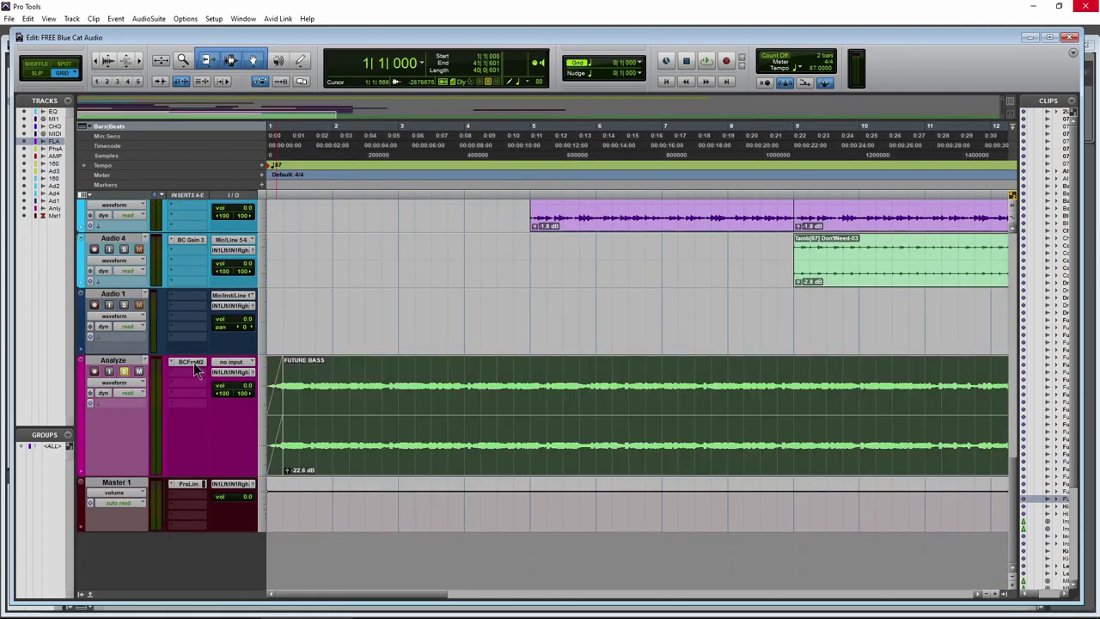
left_click(193, 363)
left_click_drag(909, 122, 468, 81)
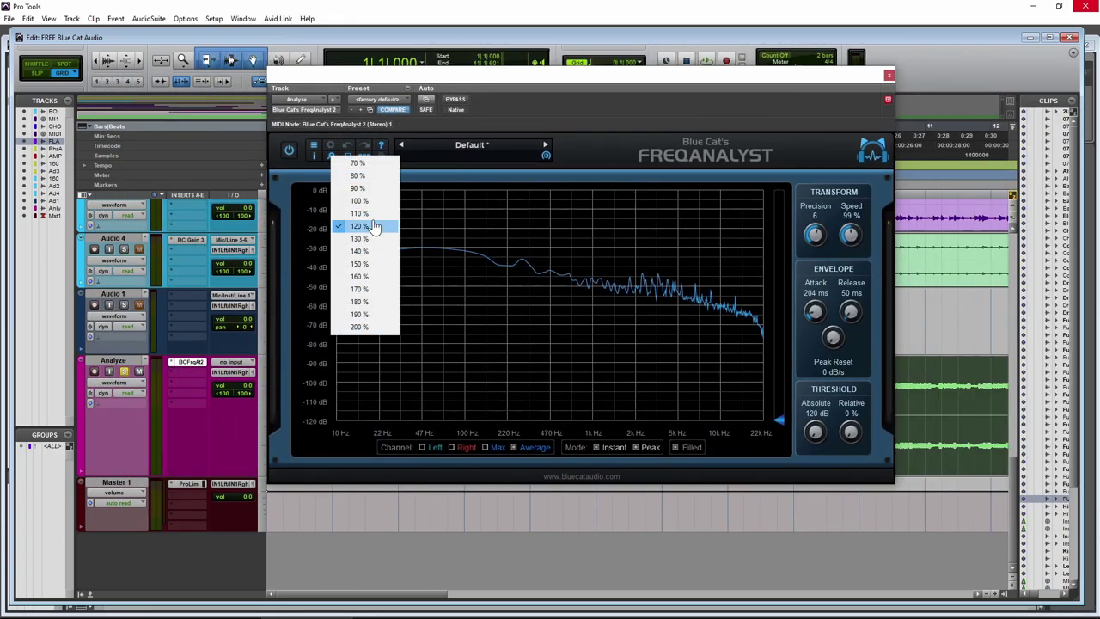
Review FreqAnalyst's factory presets, including the Layouts options, without loading one
left_click(607, 140)
left_click(521, 143)
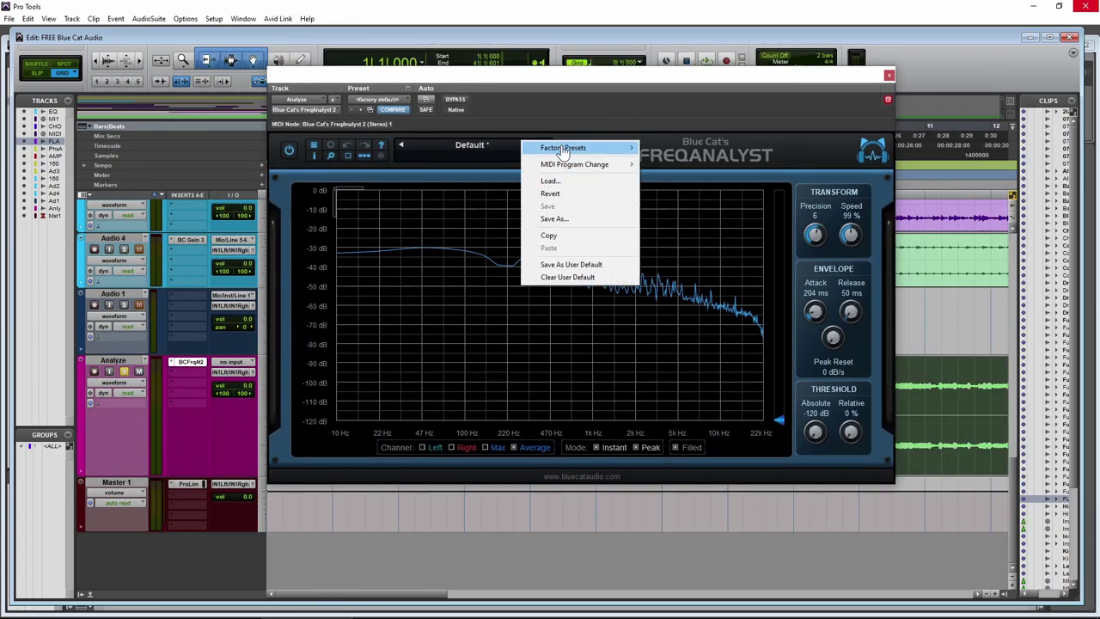
mouse_move(593, 148)
mouse_move(718, 149)
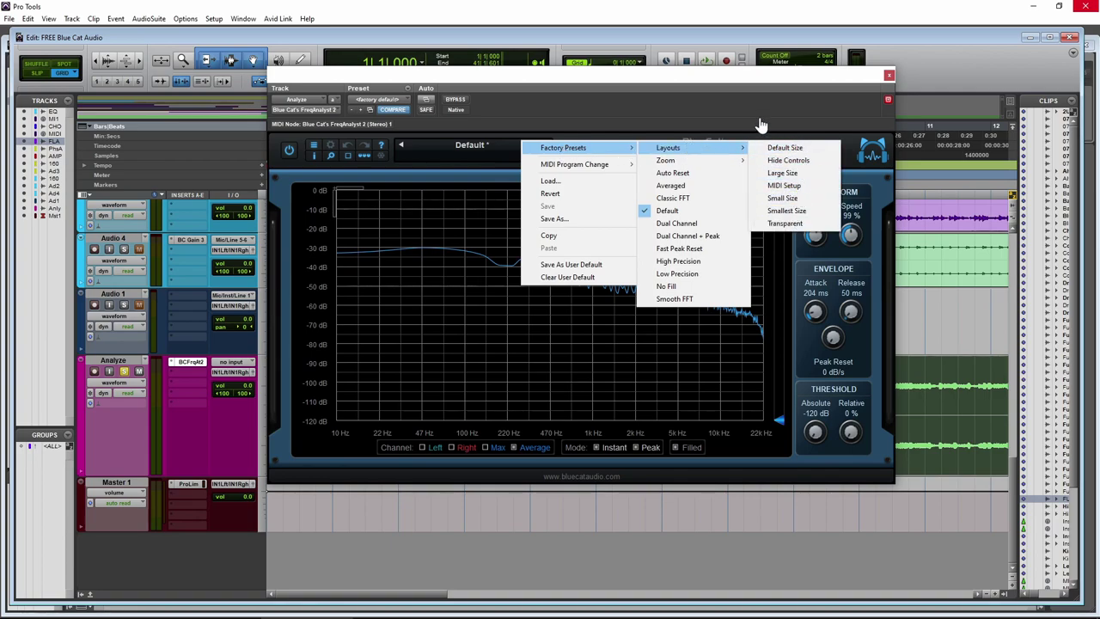
left_click(718, 113)
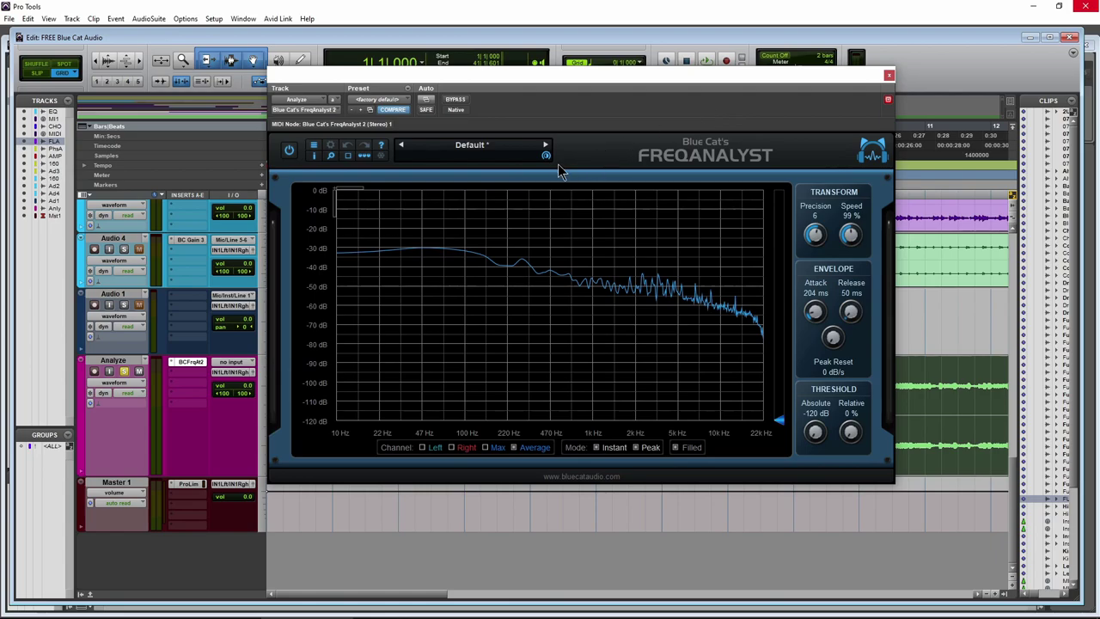
Set FreqAnalyst's window opacity to 100% and reposition the plug-in window
left_click_drag(547, 156, 599, 66)
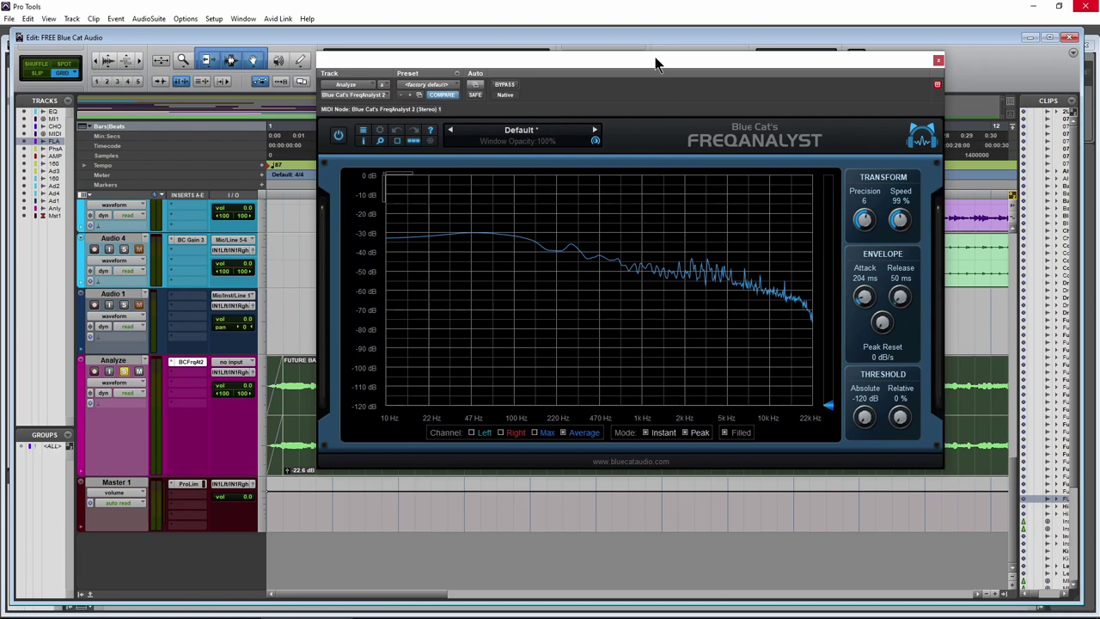
left_click_drag(655, 57, 655, 61)
Play the clip and set FreqAnalyst's Transform Precision to 7 and Speed to 104 %
key("space")
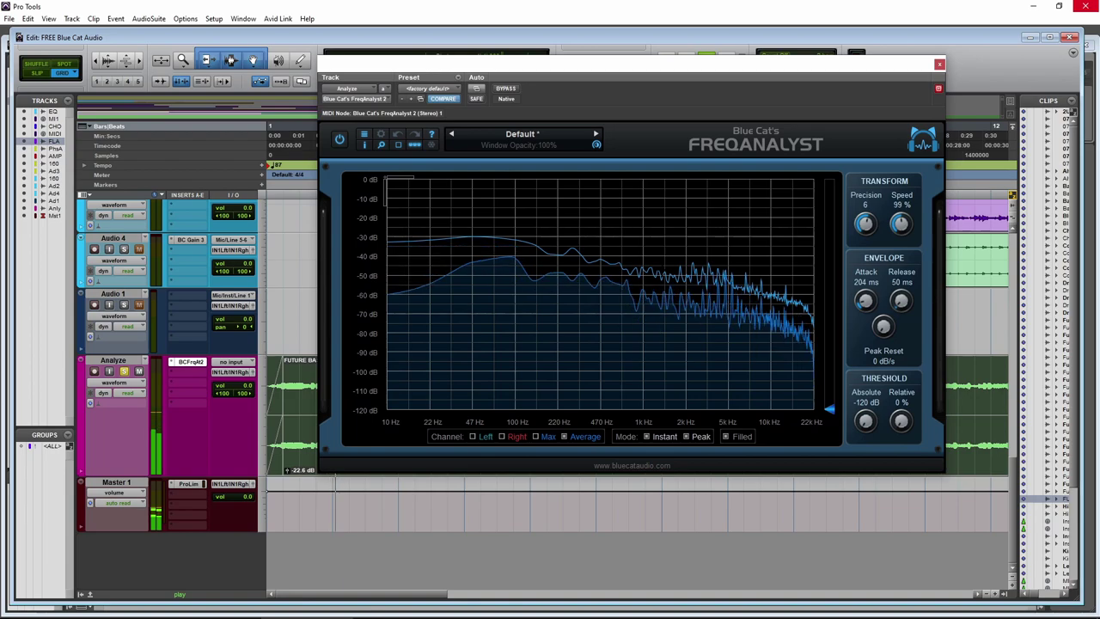
left_click_drag(869, 226, 868, 273)
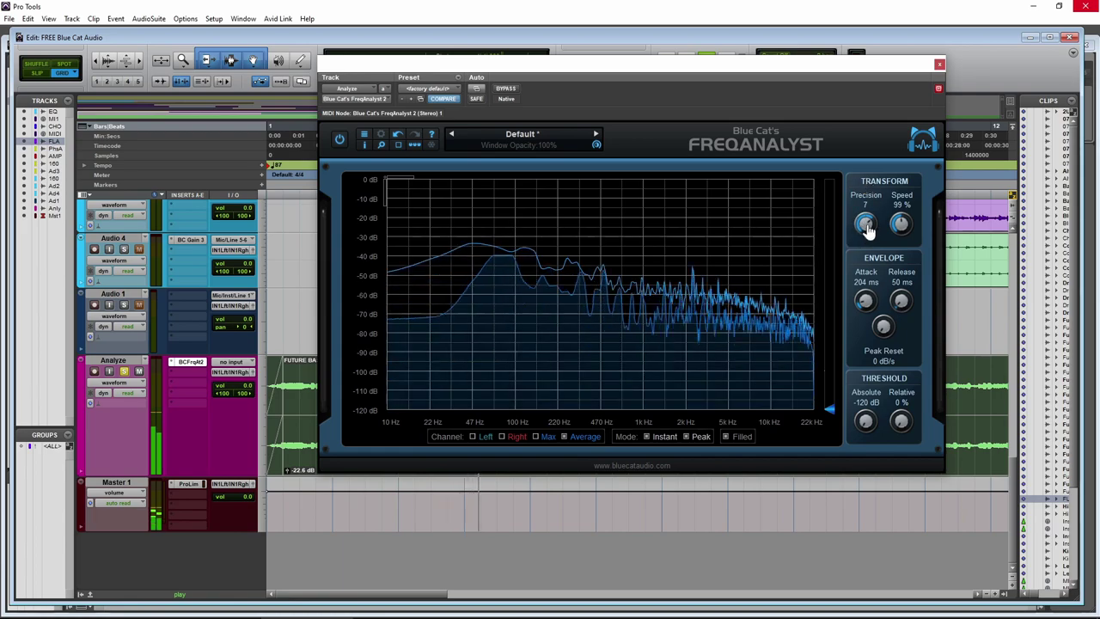
left_click_drag(868, 229, 908, 180)
left_click_drag(905, 219, 899, 262)
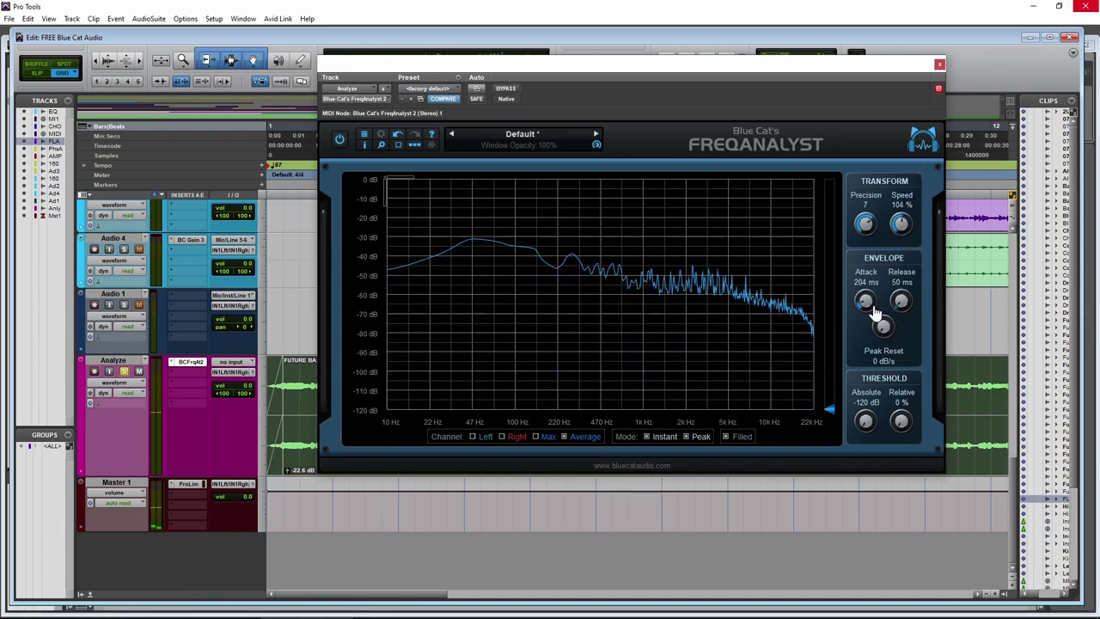
Play the clip and set FreqAnalyst's Envelope Attack to 746 ms and Release to 924 ms
left_click_drag(908, 318, 908, 294)
key("space")
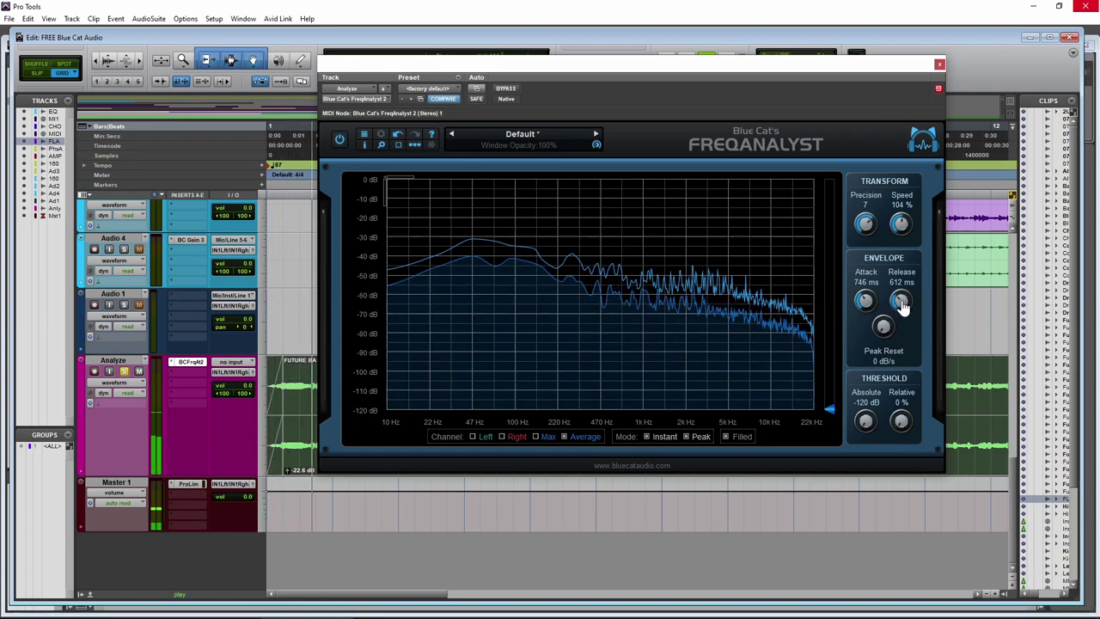
left_click_drag(902, 301, 902, 303)
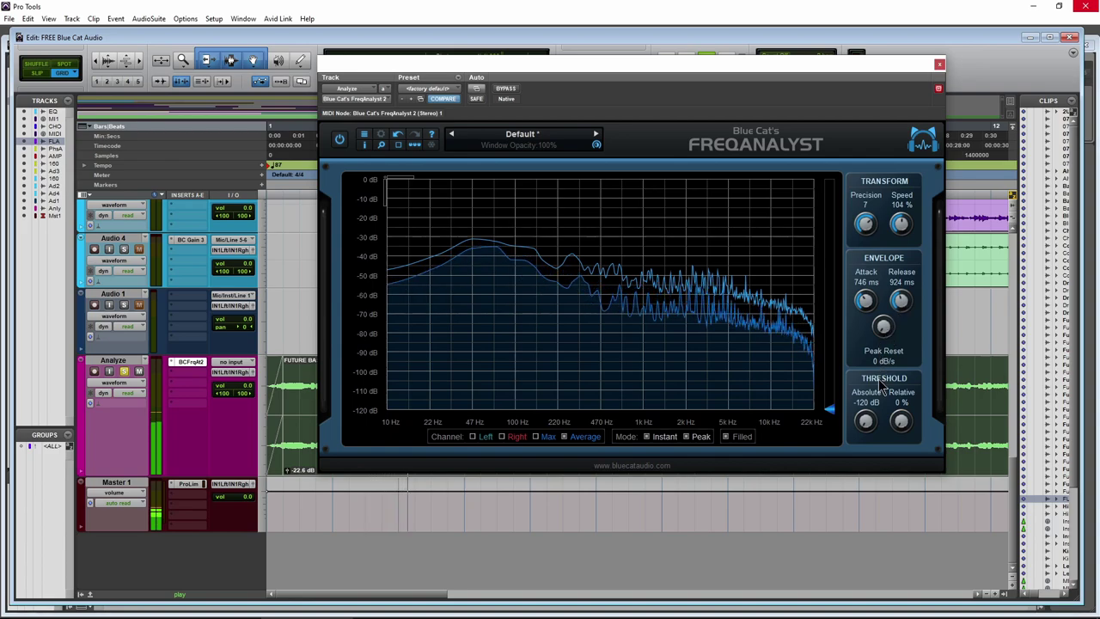
Play the clip and toggle FreqAnalyst's Filled, Peak and Instant display options off and back on
left_click_drag(830, 371, 836, 361)
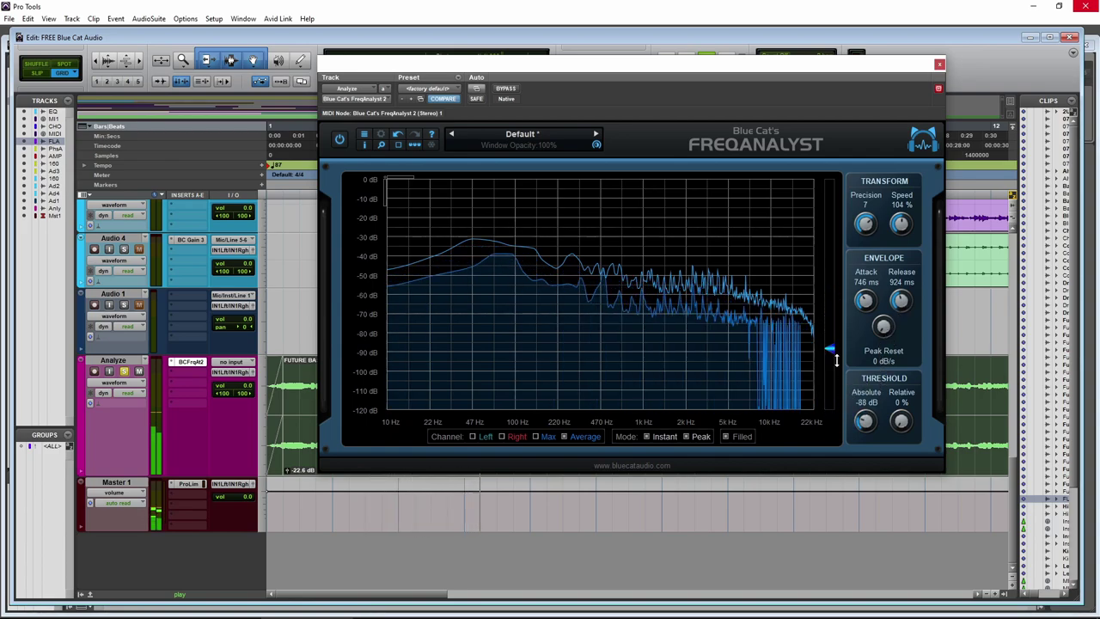
left_click(727, 437)
left_click(727, 438)
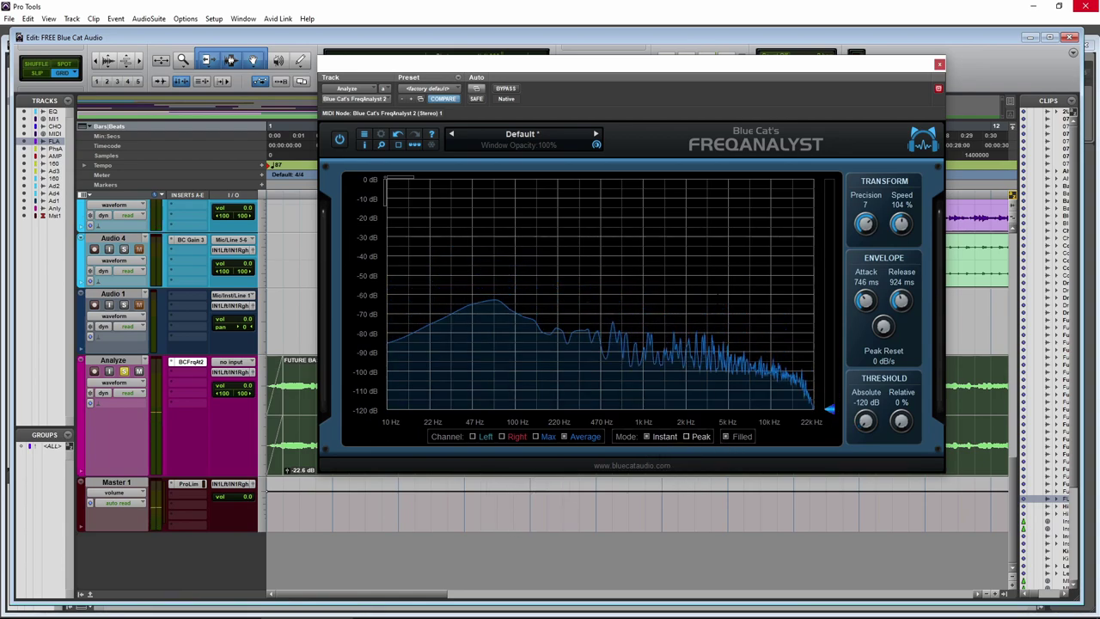
key("space")
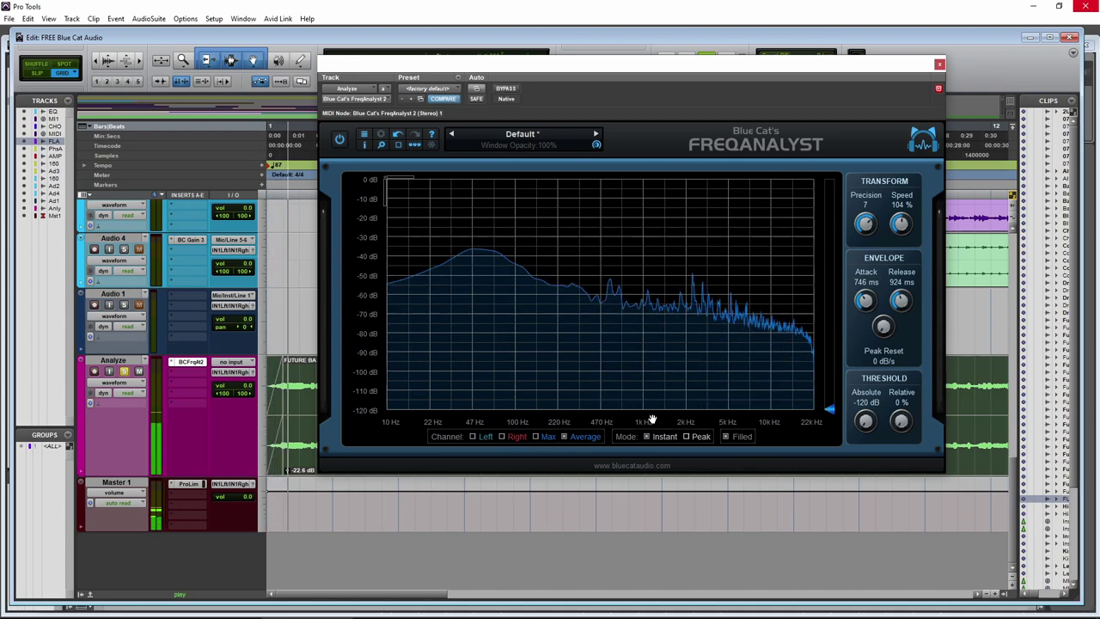
left_click(687, 437)
left_click(647, 437)
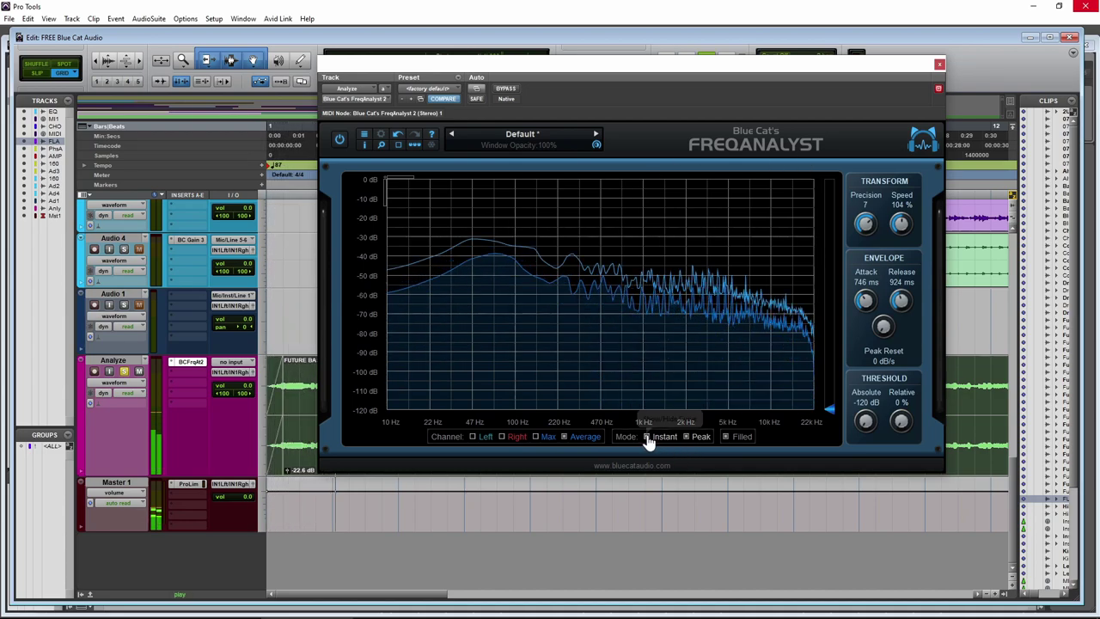
left_click(648, 436)
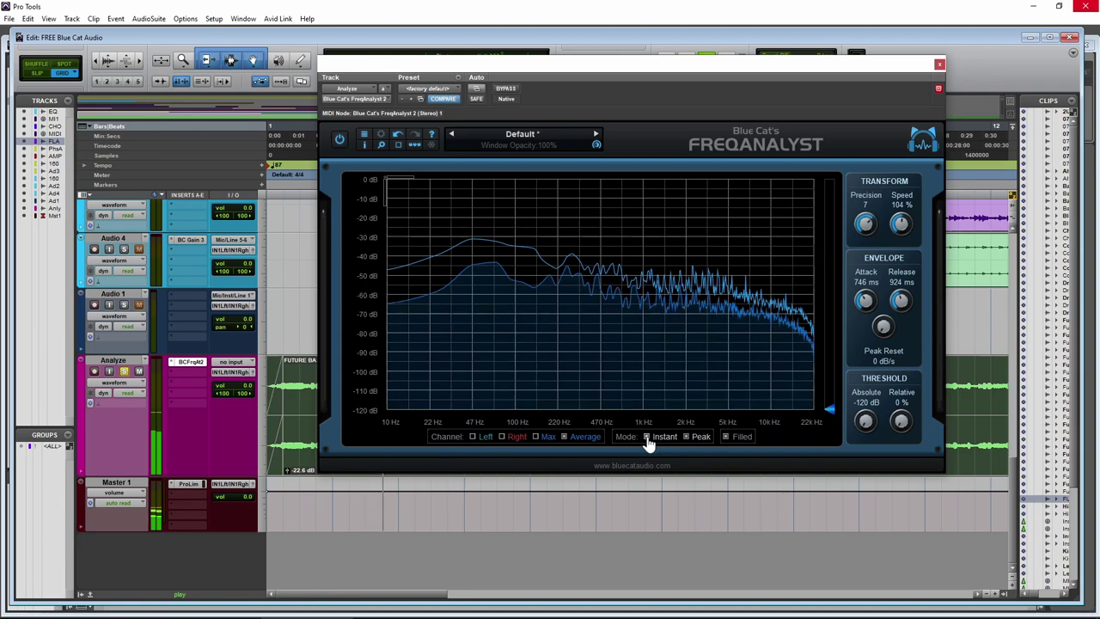
Compare FreqAnalyst's Left, Right and Max channel curves separately, and enable Left, Right, Max and Average together
left_click(564, 437)
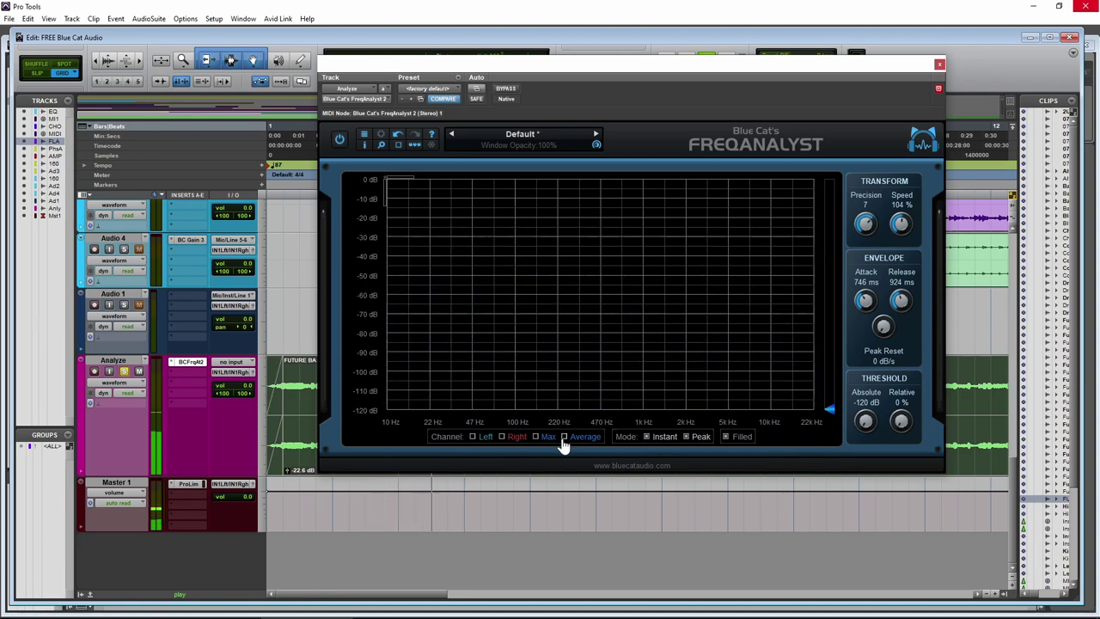
left_click(472, 437)
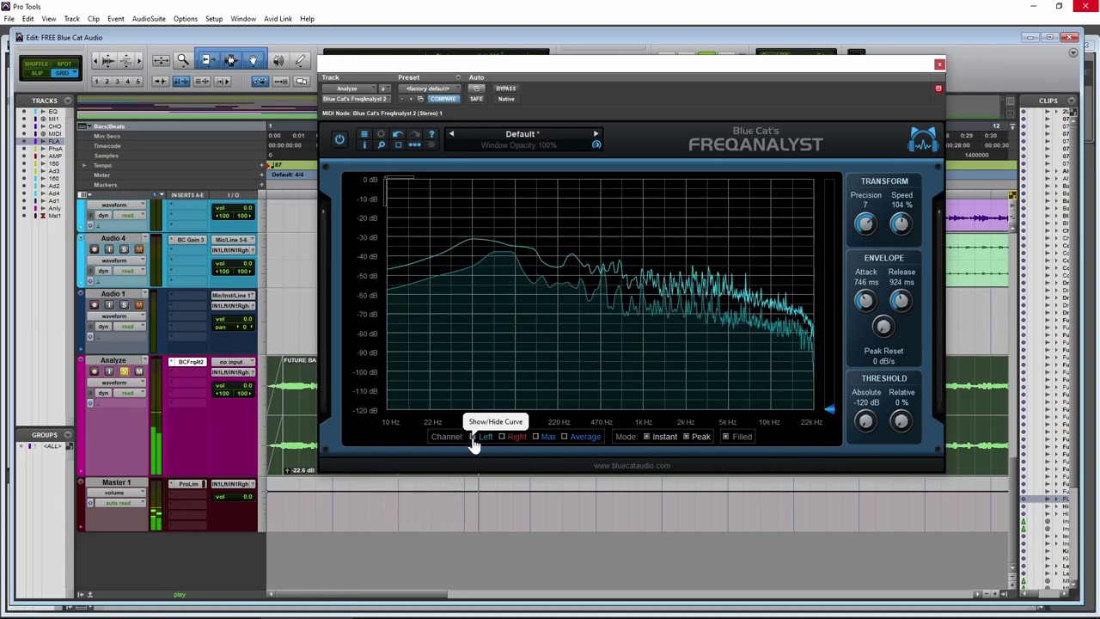
left_click(502, 437)
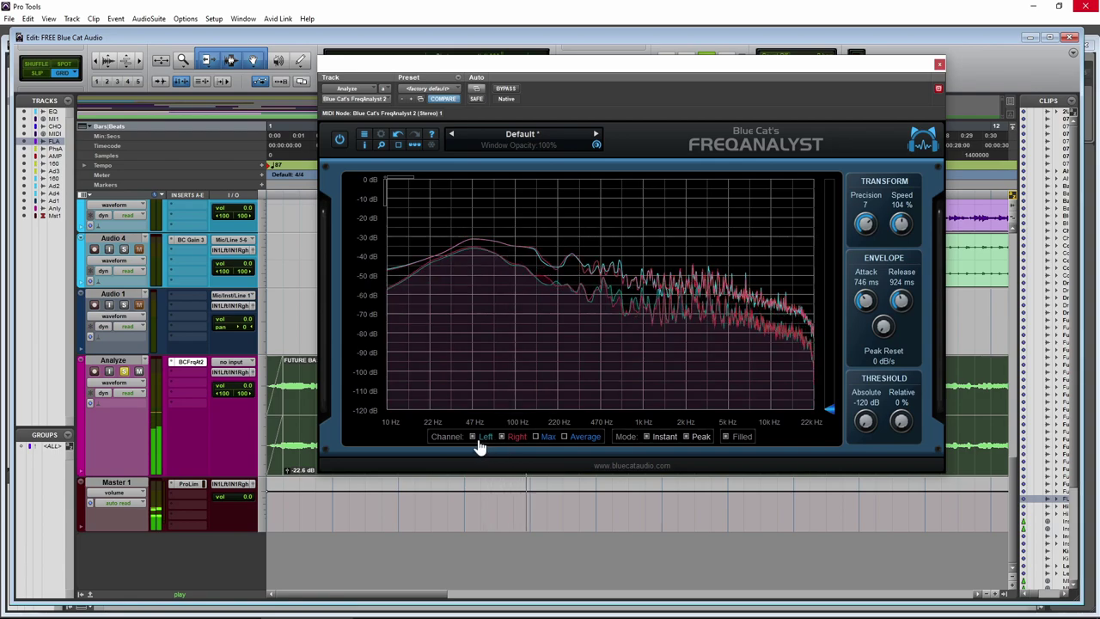
left_click(472, 438)
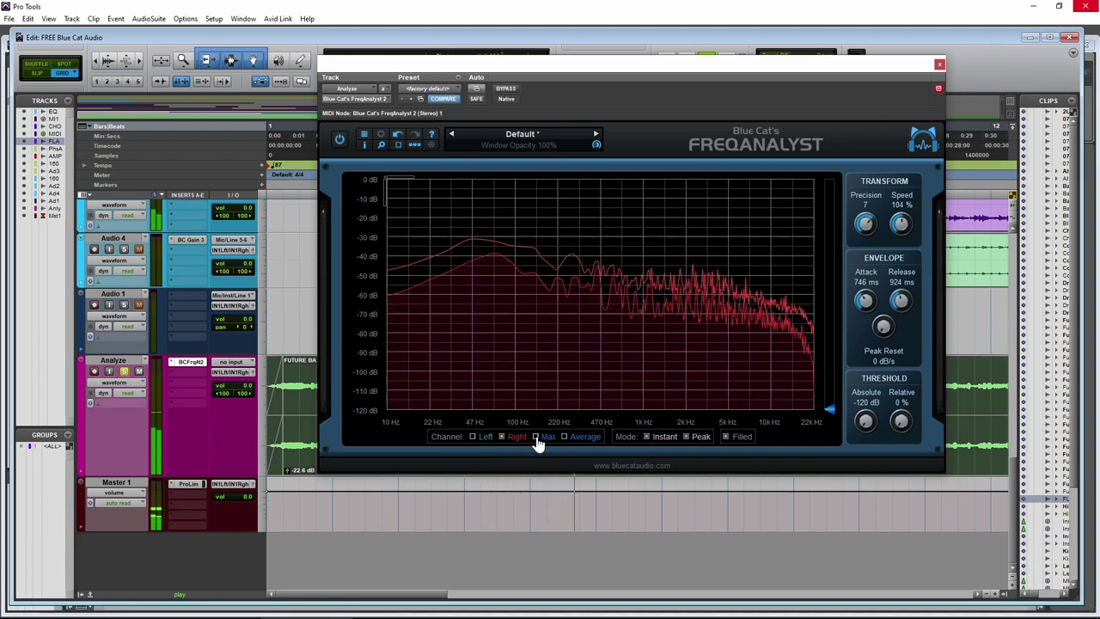
left_click(502, 438)
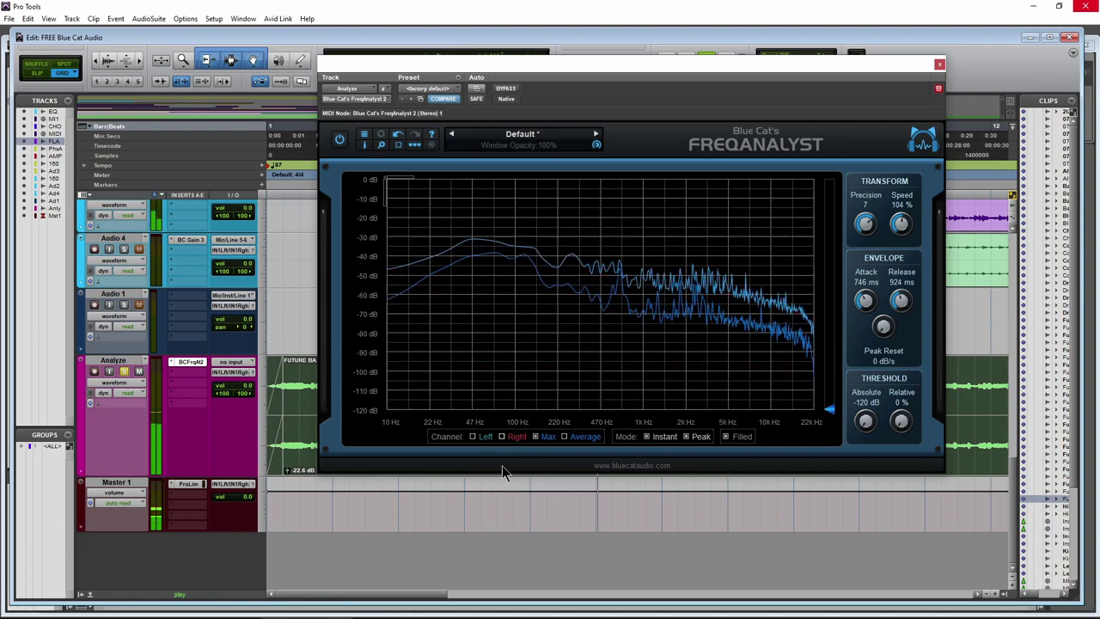
left_click(565, 438)
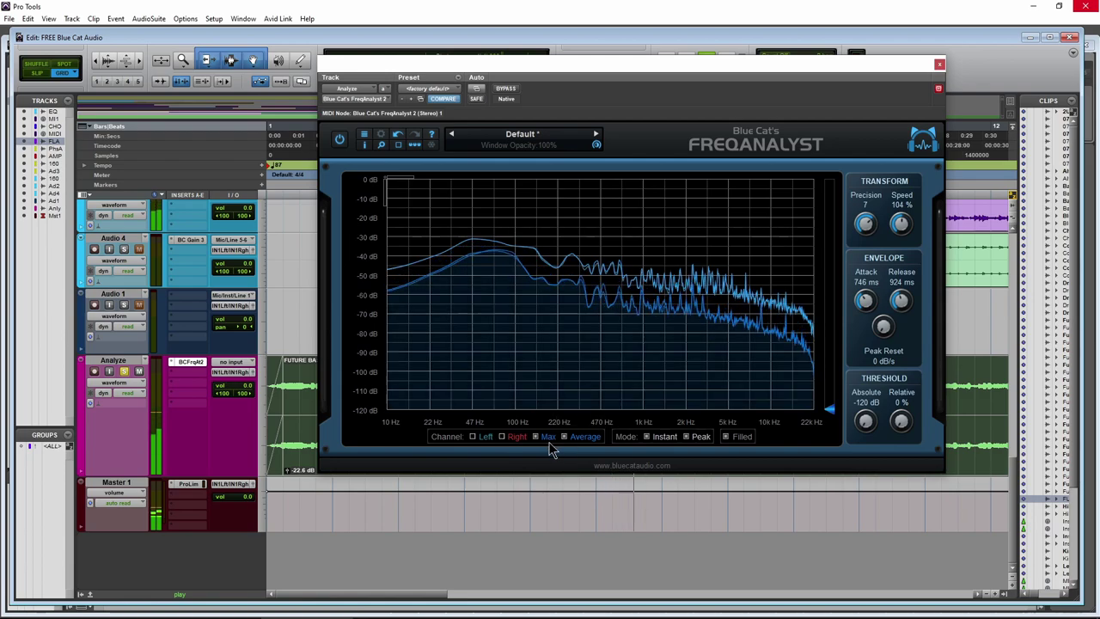
left_click(473, 438)
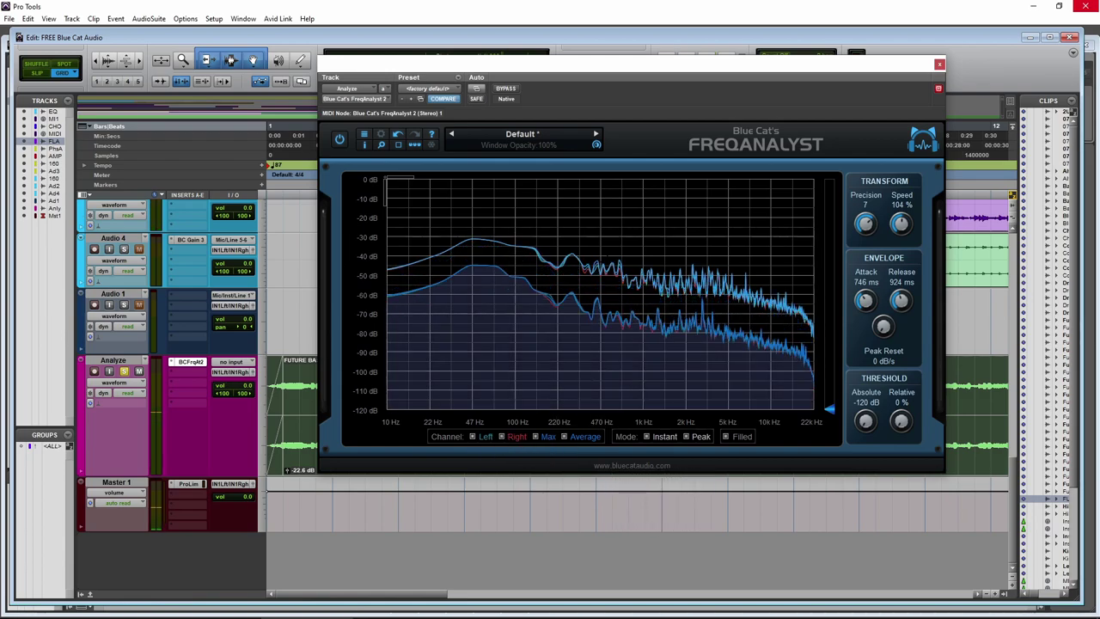
Zoom twice into the spectrum's midrange around 470 Hz to 1 kHz during playback, and restore the full graph range
left_click_drag(546, 221, 679, 338)
key("space")
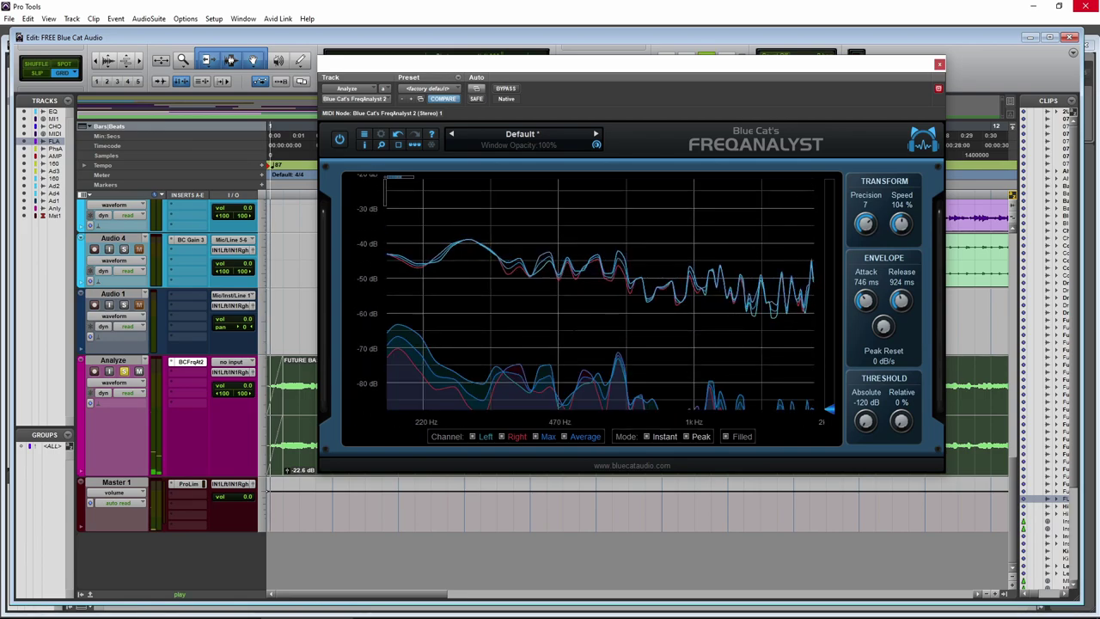
left_click_drag(525, 231, 726, 361)
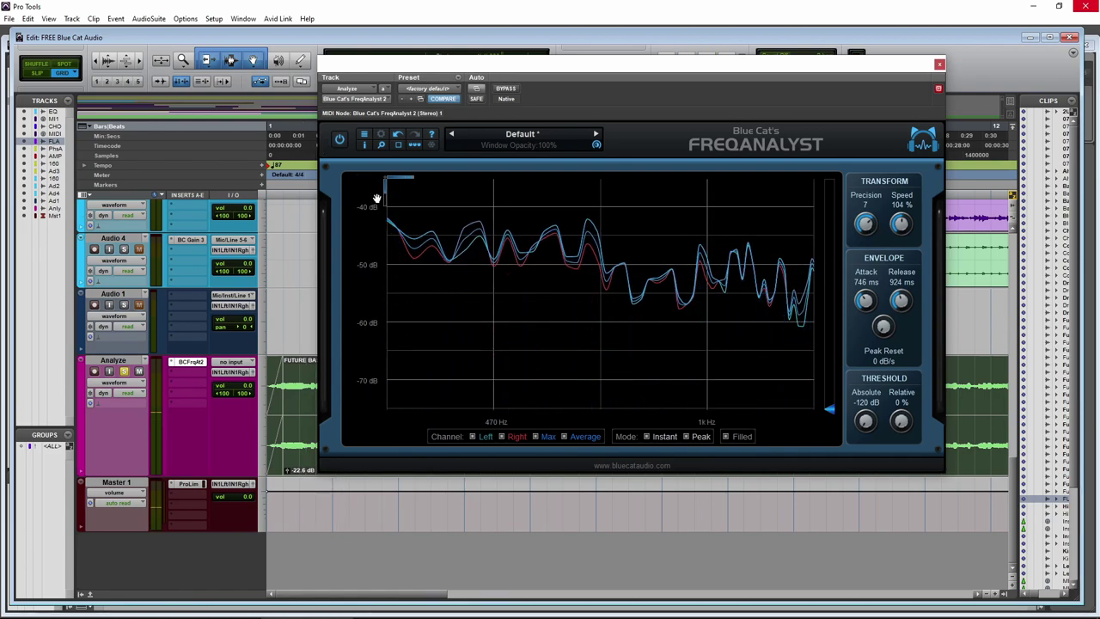
double_click(525, 319)
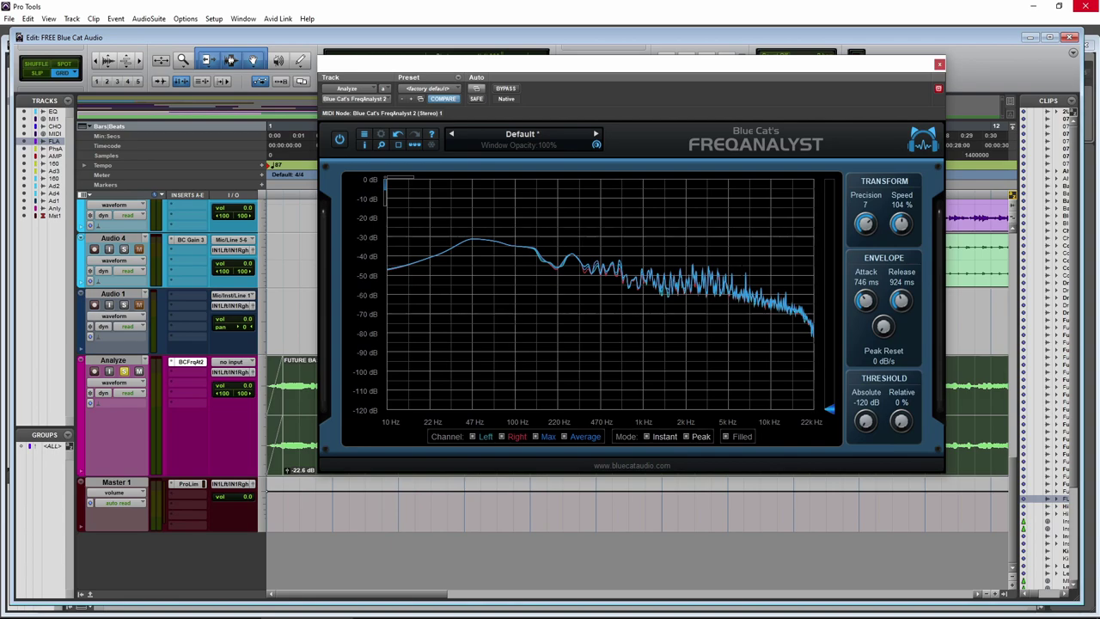
Close the FreqAnalyst window and unsolo the Analyze track
left_click(940, 64)
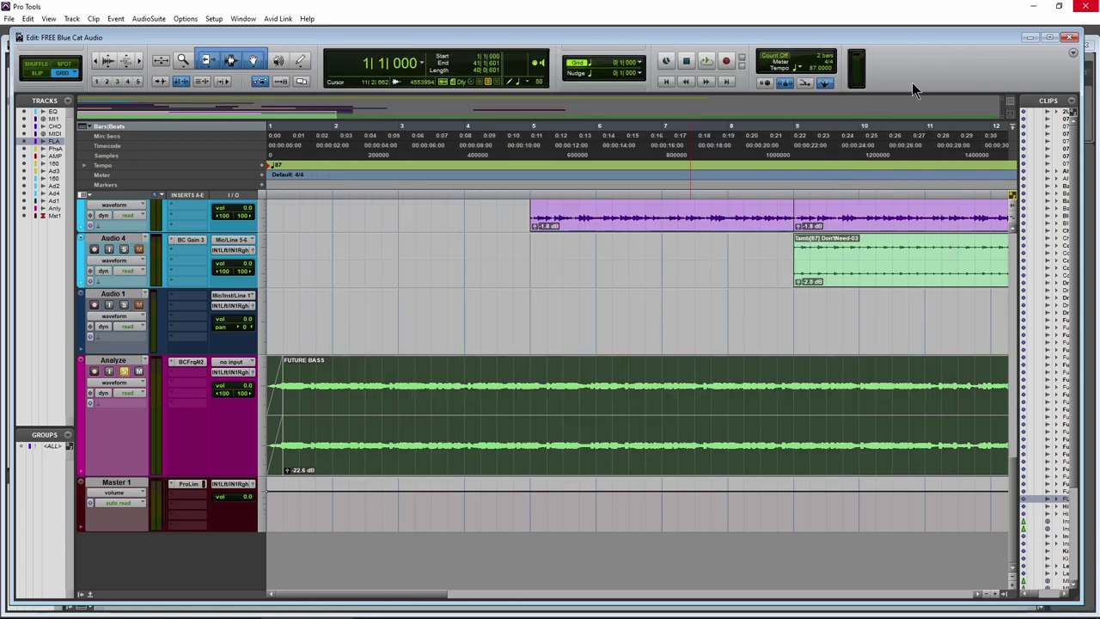
left_click(124, 371)
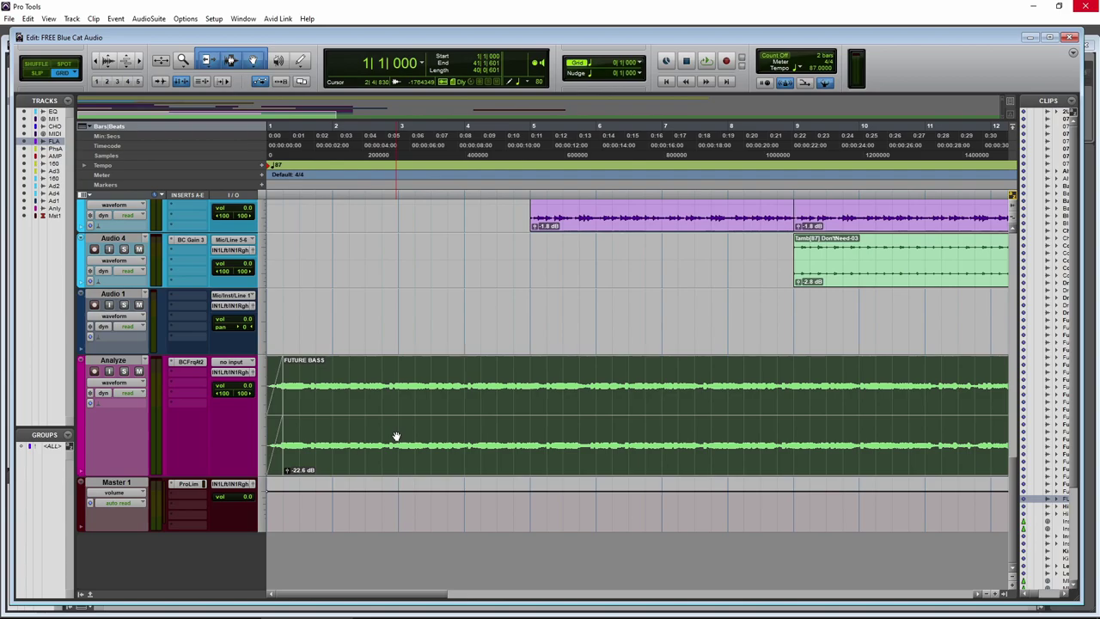
scroll(396, 437, "up", 10)
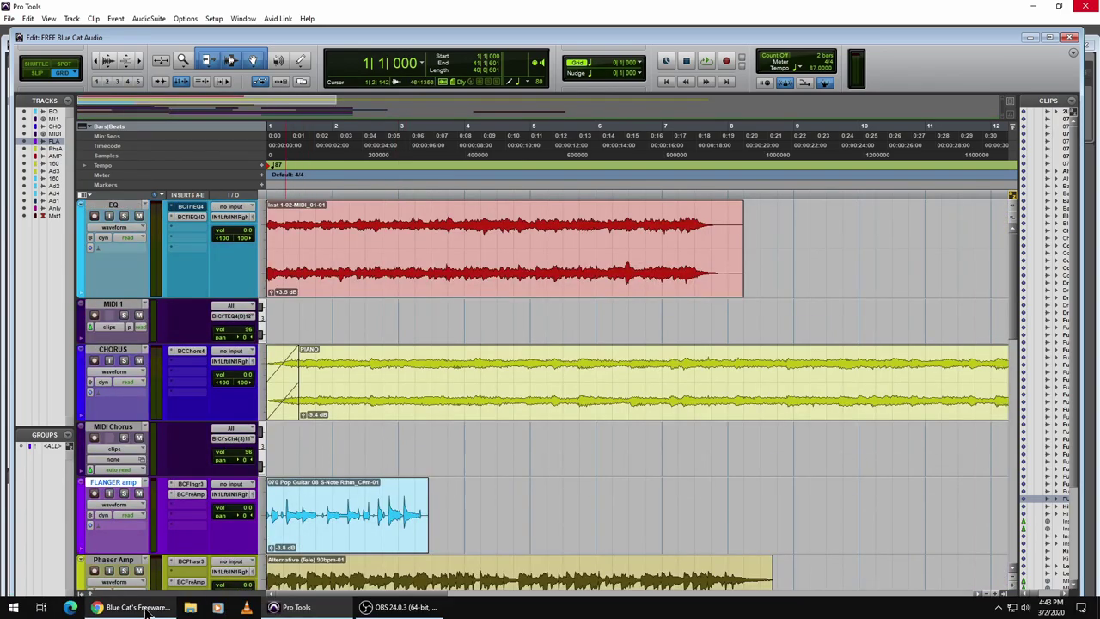
Switch to Chrome, review the Freeware Plug-ins Pack II download formats, and browse Blue Cat Audio's products on Plugin Boutique
left_click(142, 607)
mouse_move(428, 174)
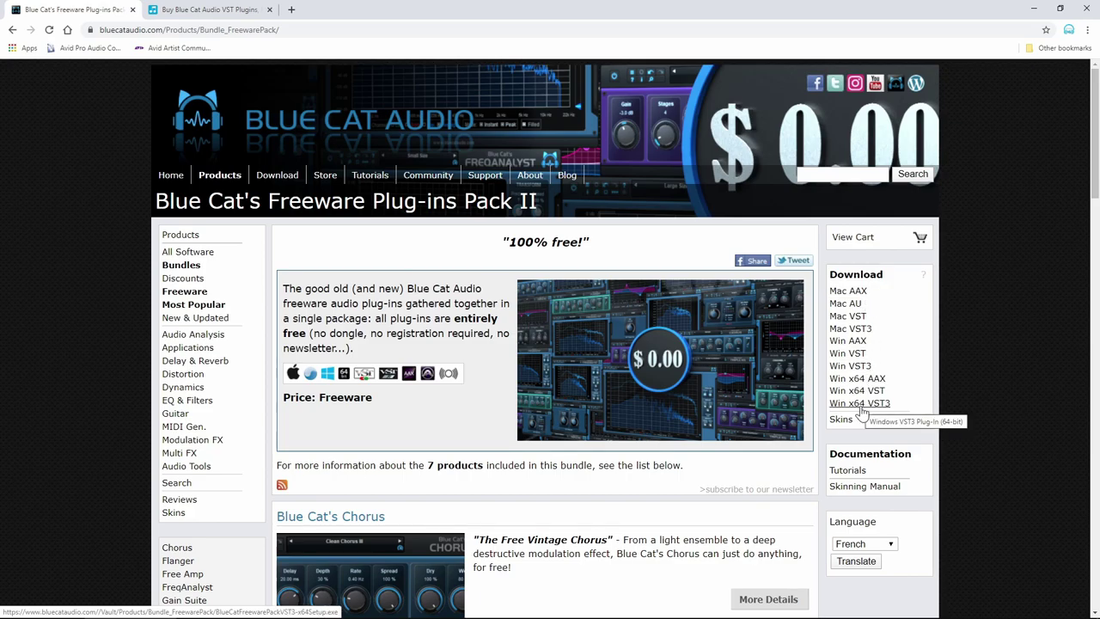
left_click(187, 10)
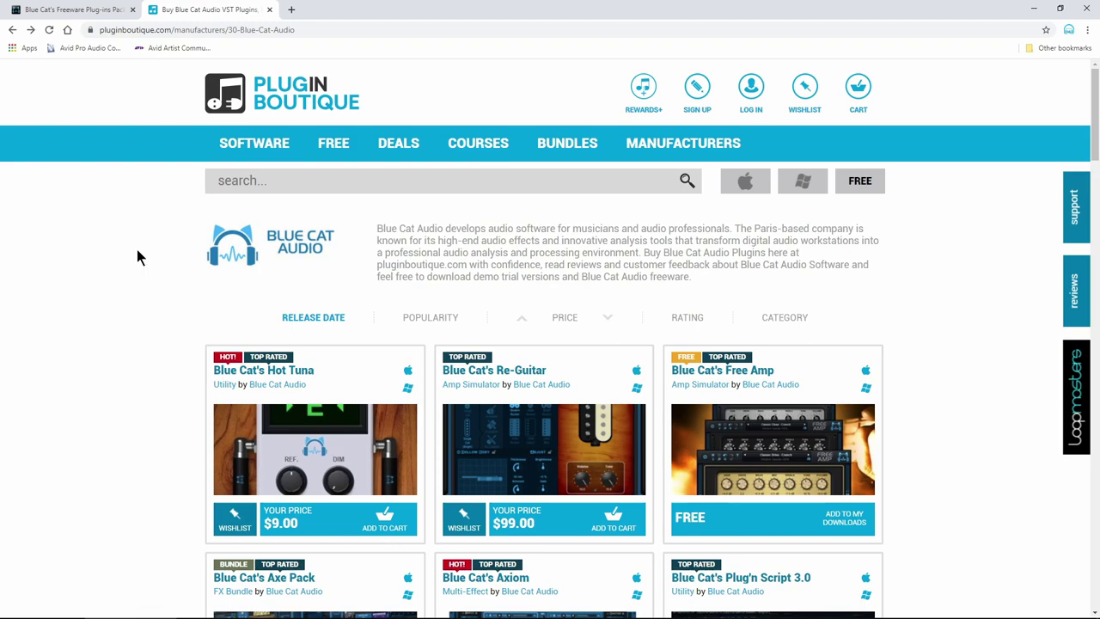
scroll(136, 249, "down", 2)
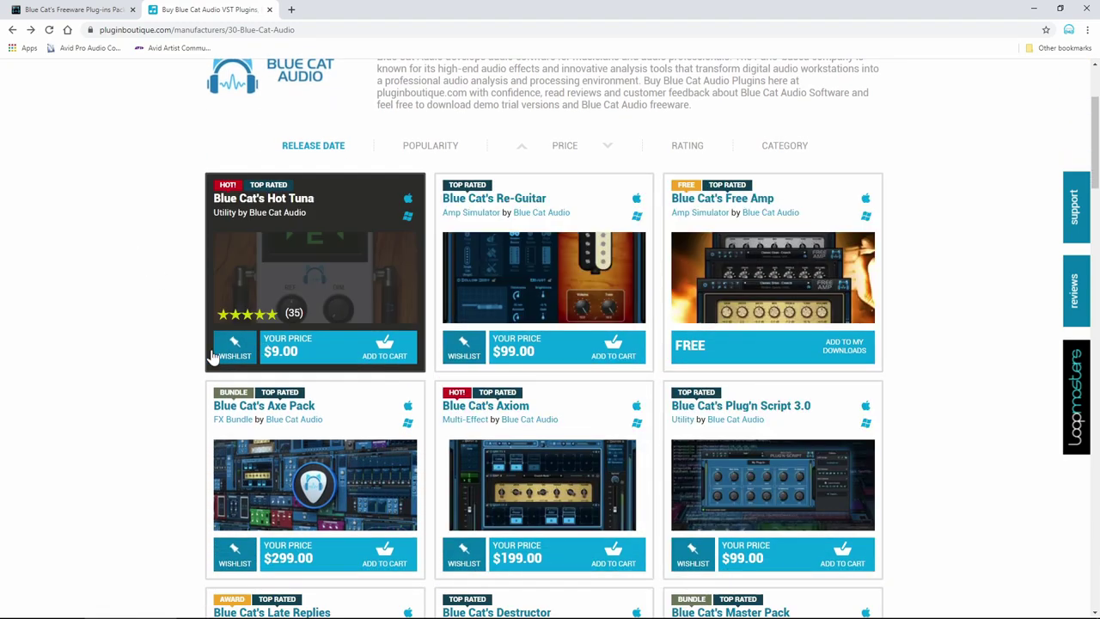
scroll(134, 360, "down", 13)
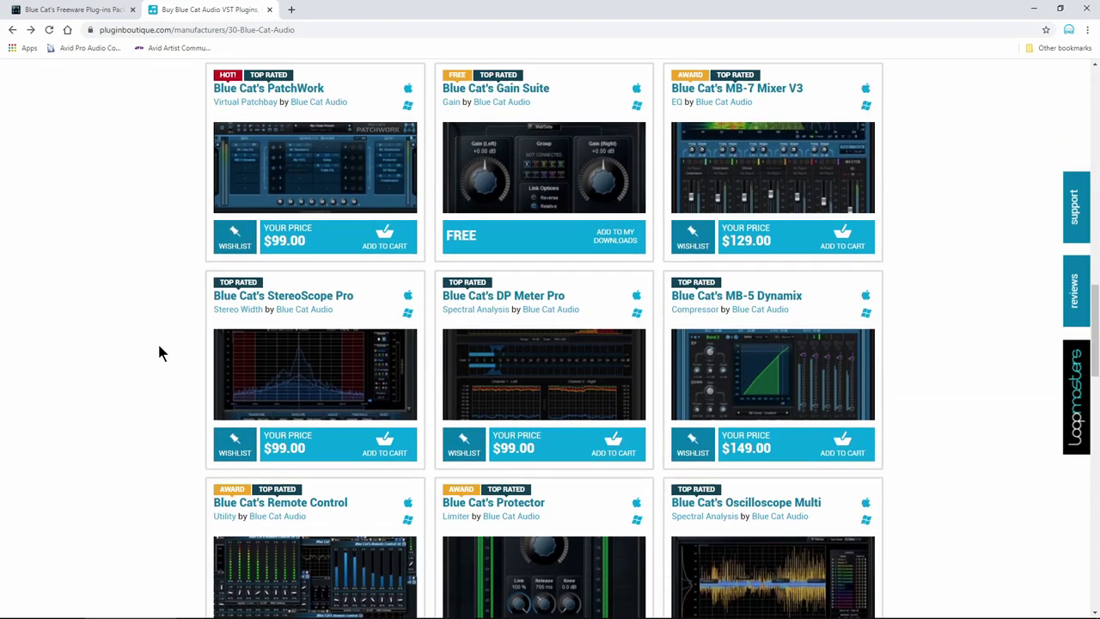
scroll(155, 351, "up", 5)
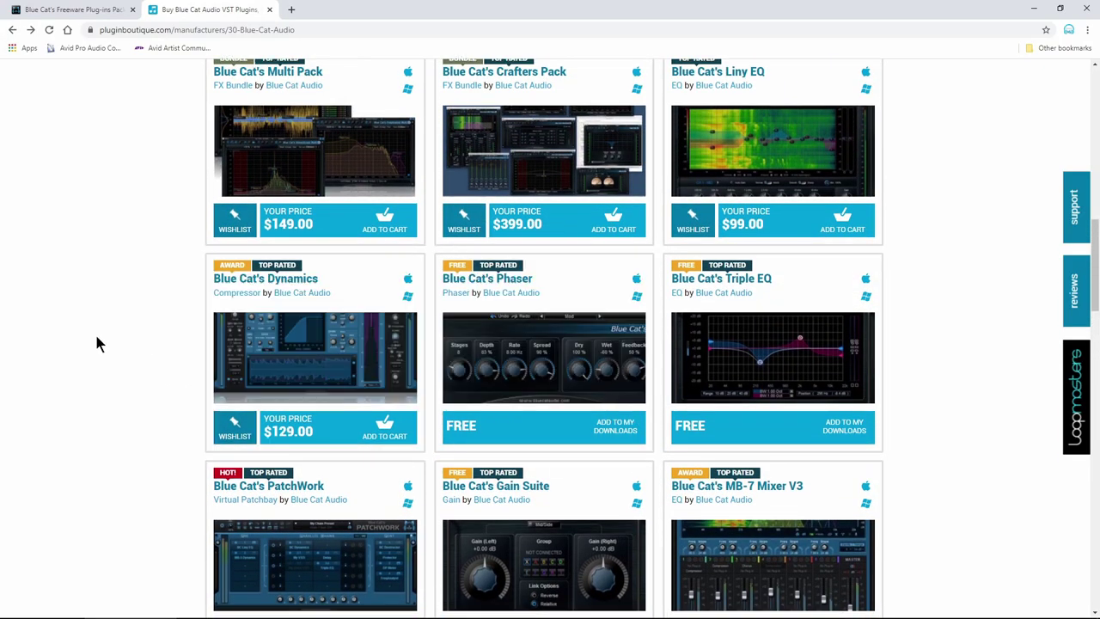
scroll(121, 338, "down", 5)
scroll(143, 332, "up", 9)
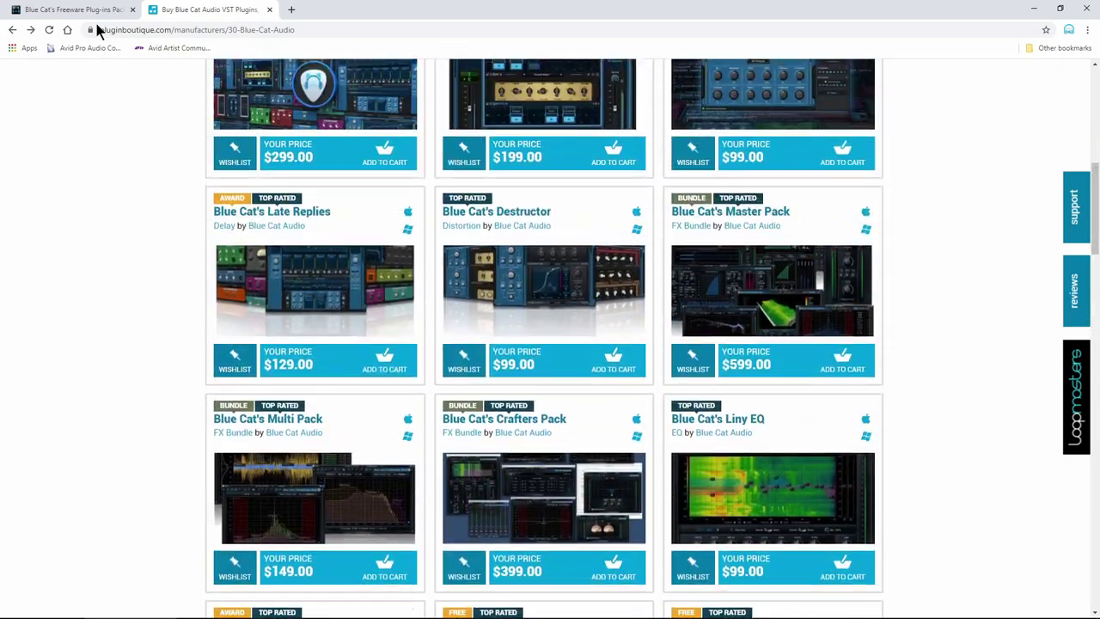
Return to the Freeware Plug-ins Pack II page and review the descriptions of the included plug-ins
left_click(83, 10)
scroll(544, 361, "down", 4)
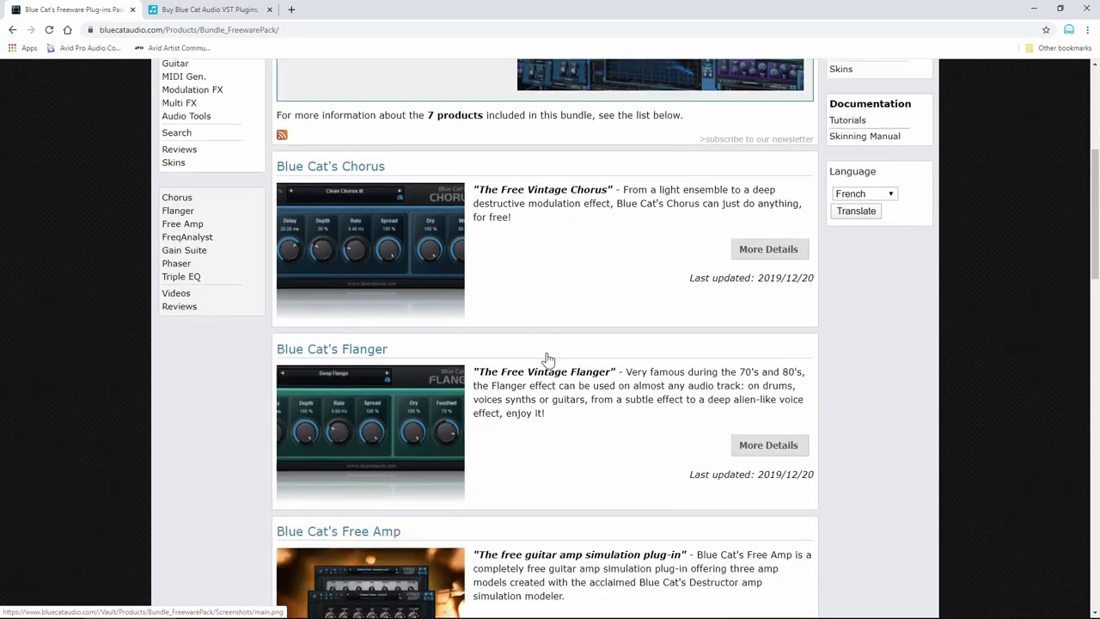
scroll(548, 358, "down", 1)
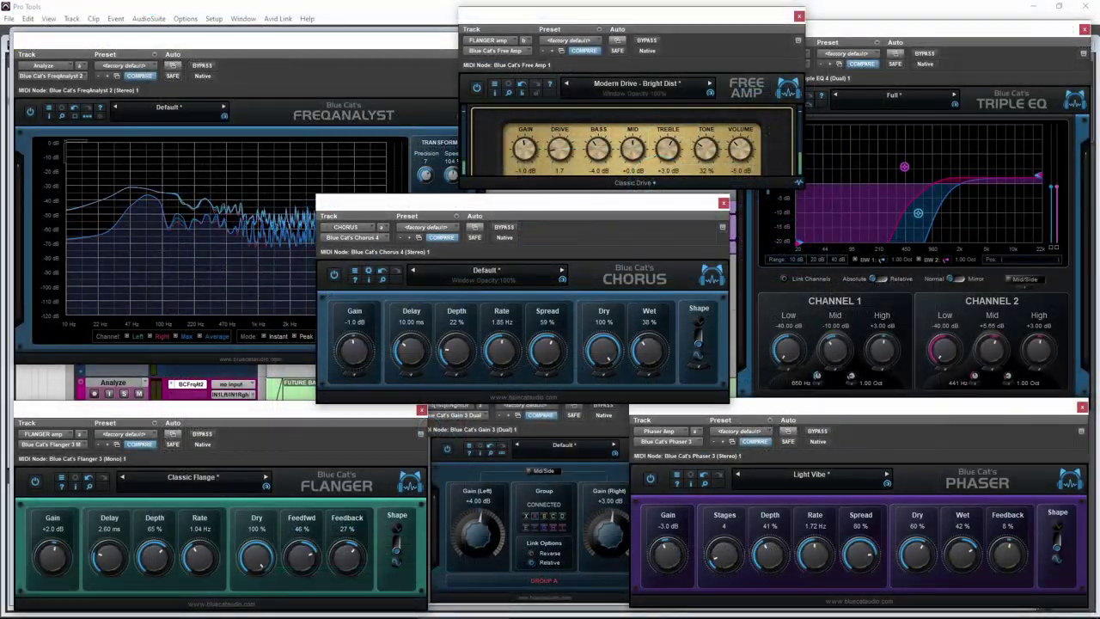